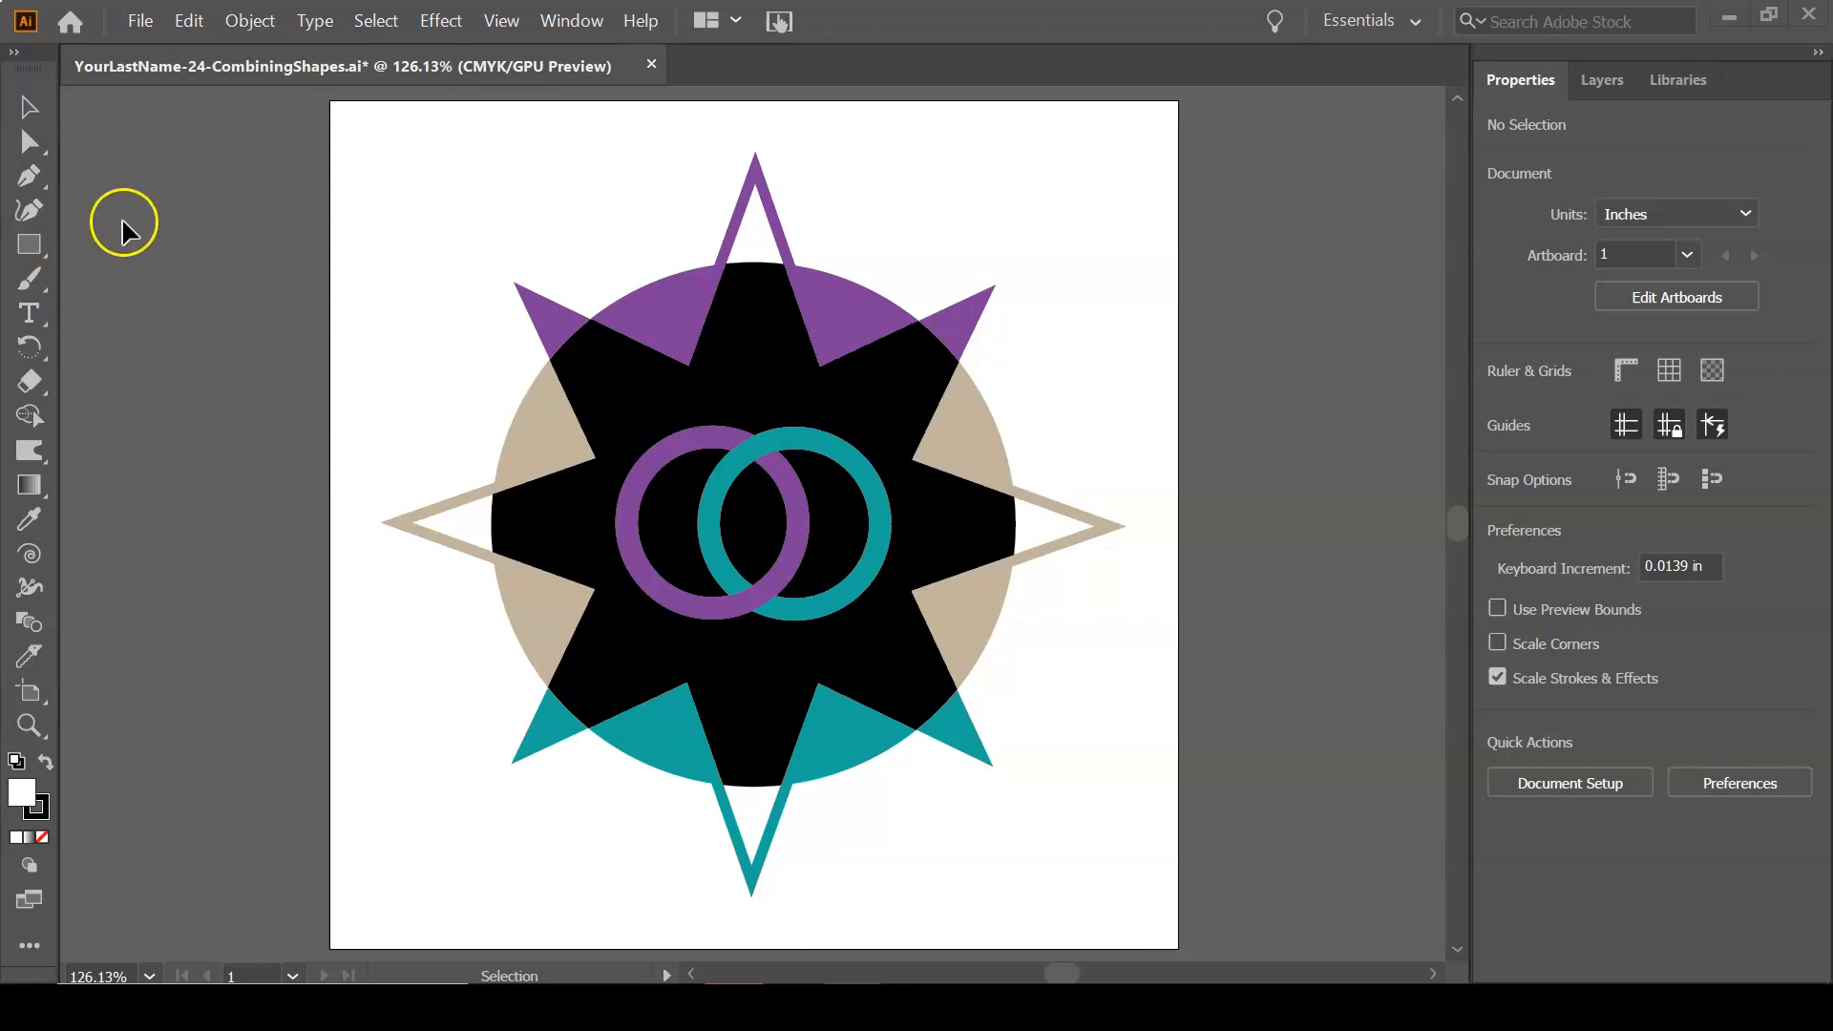
# Start saving a copy under a new name, creating and opening a folder named 26-Ai-Exporting inside AdobeDesignSuite-001.
pyautogui.click(140, 30)
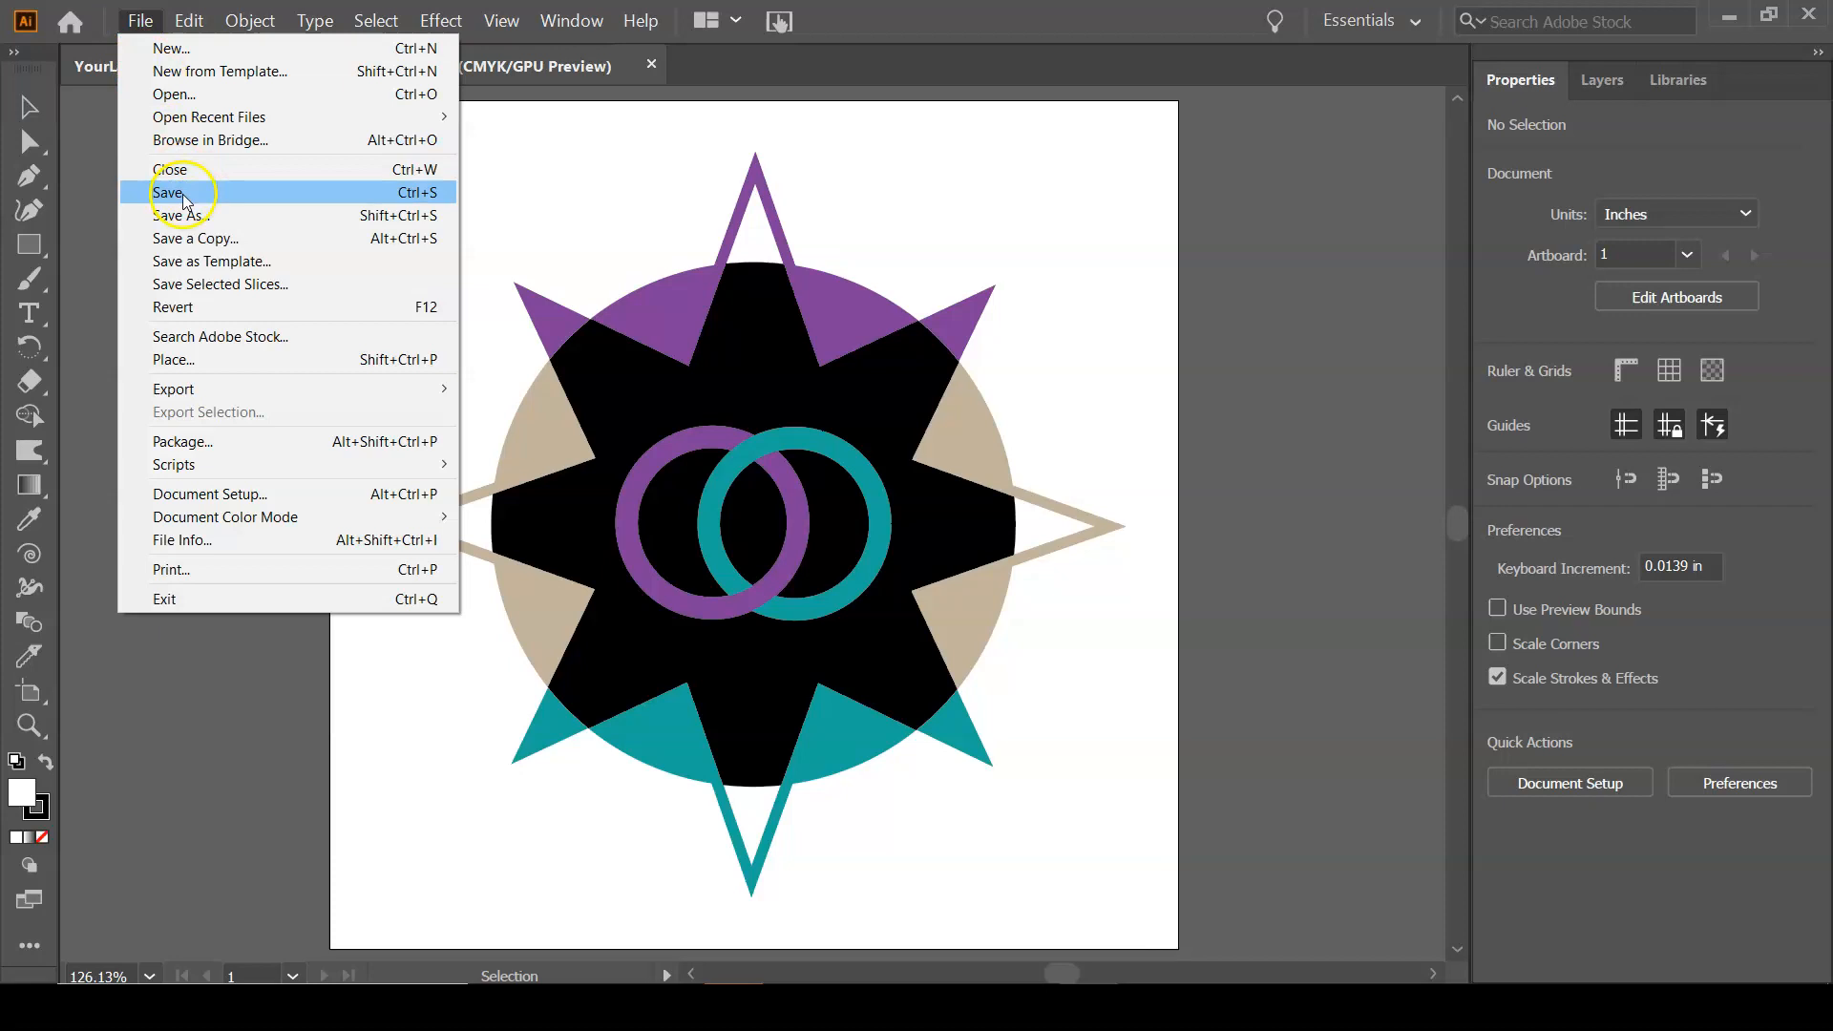
pyautogui.click(183, 216)
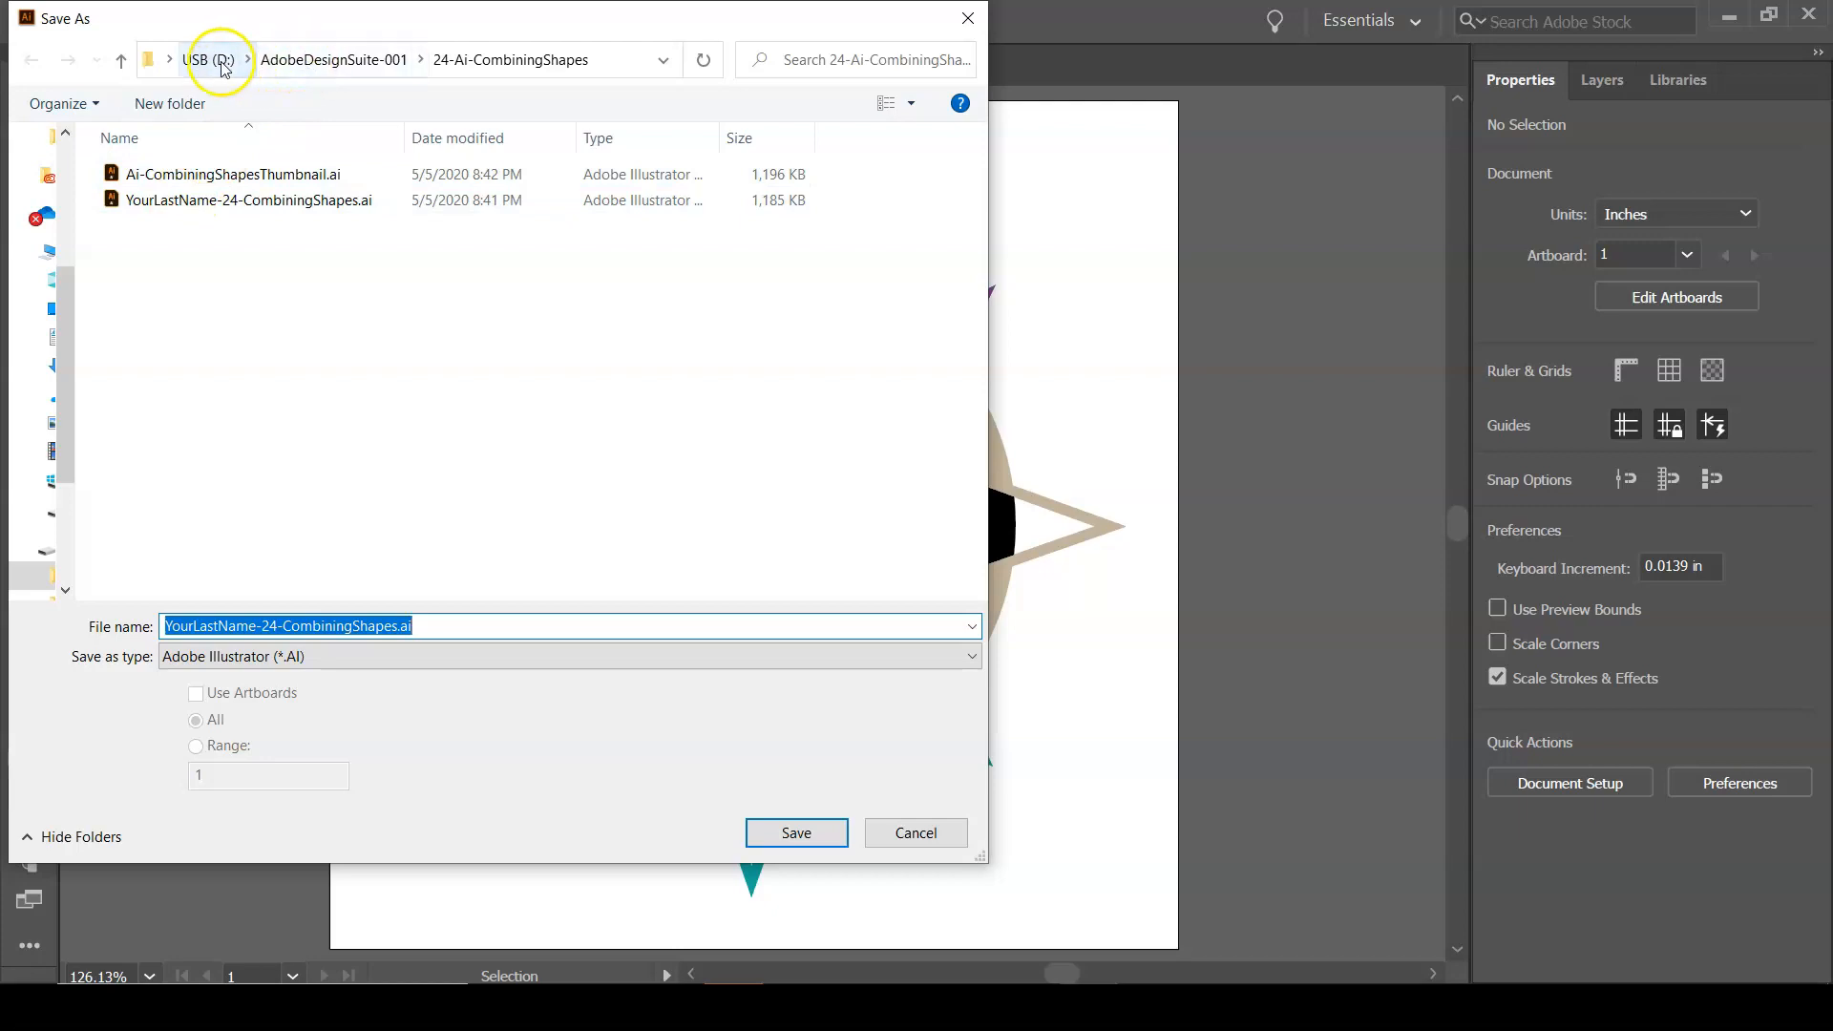
pyautogui.click(298, 63)
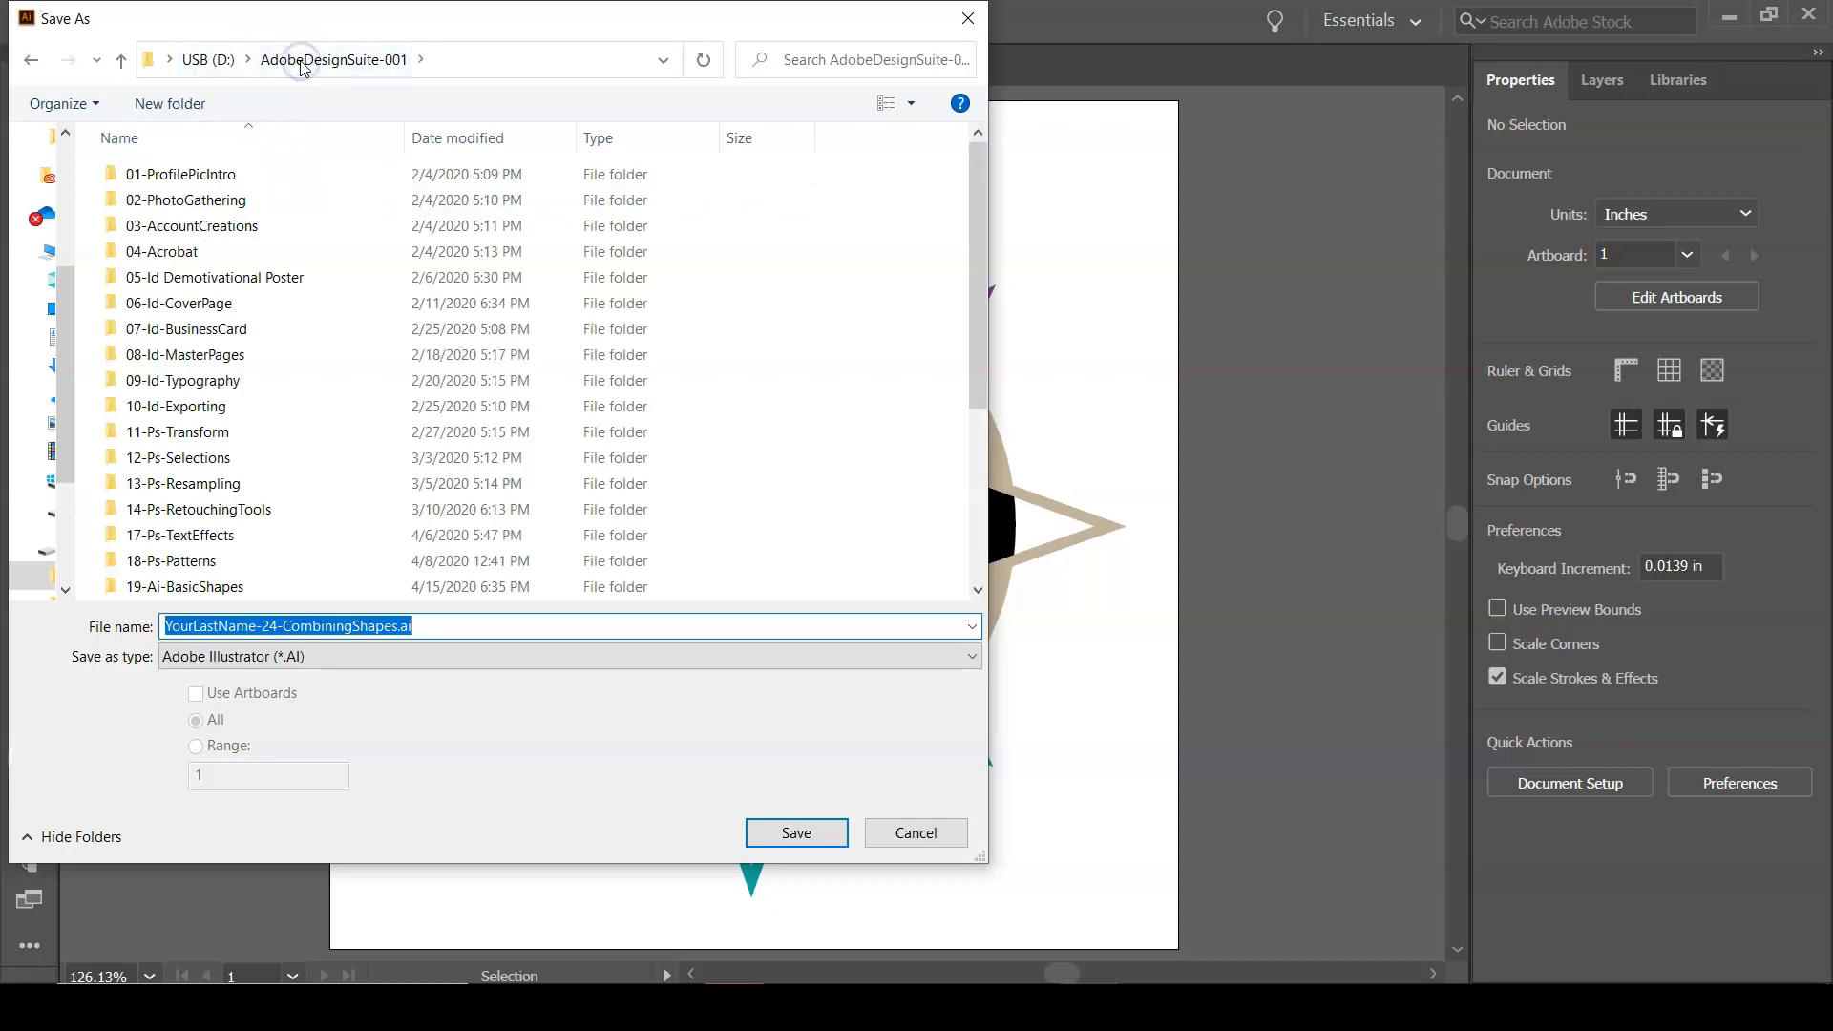
pyautogui.click(189, 105)
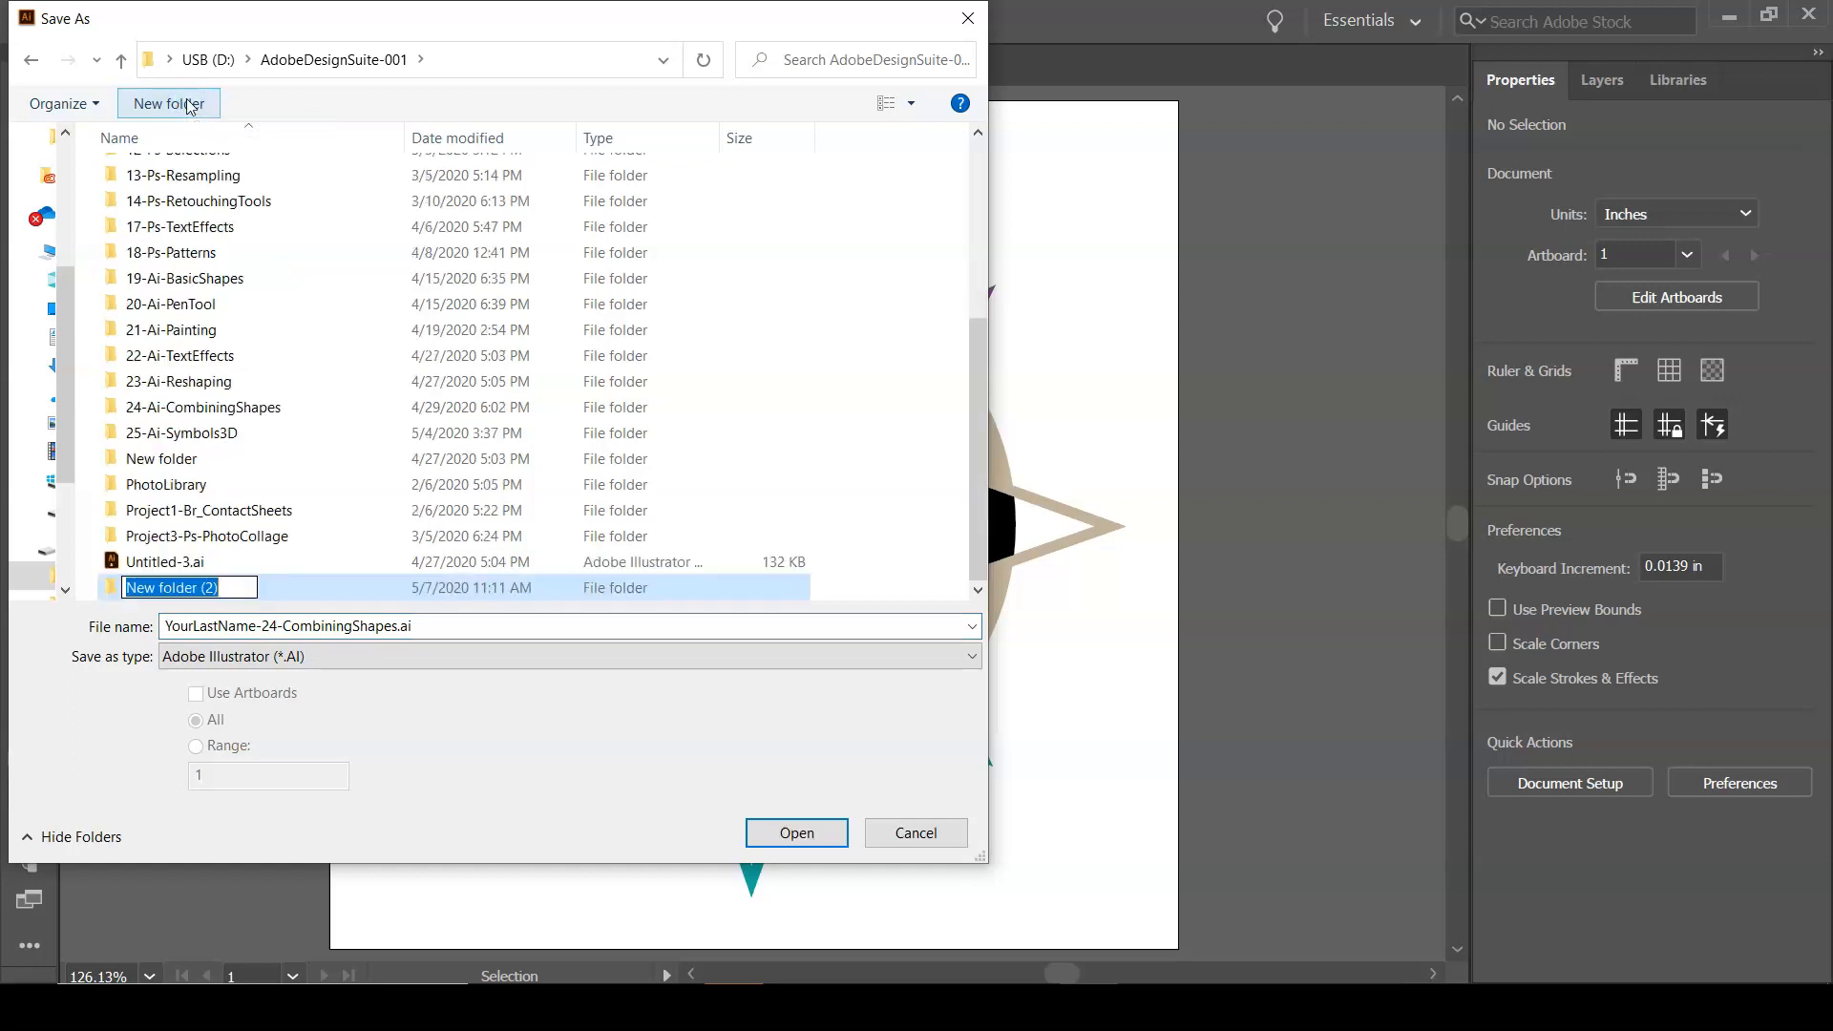
pyautogui.write('26-')
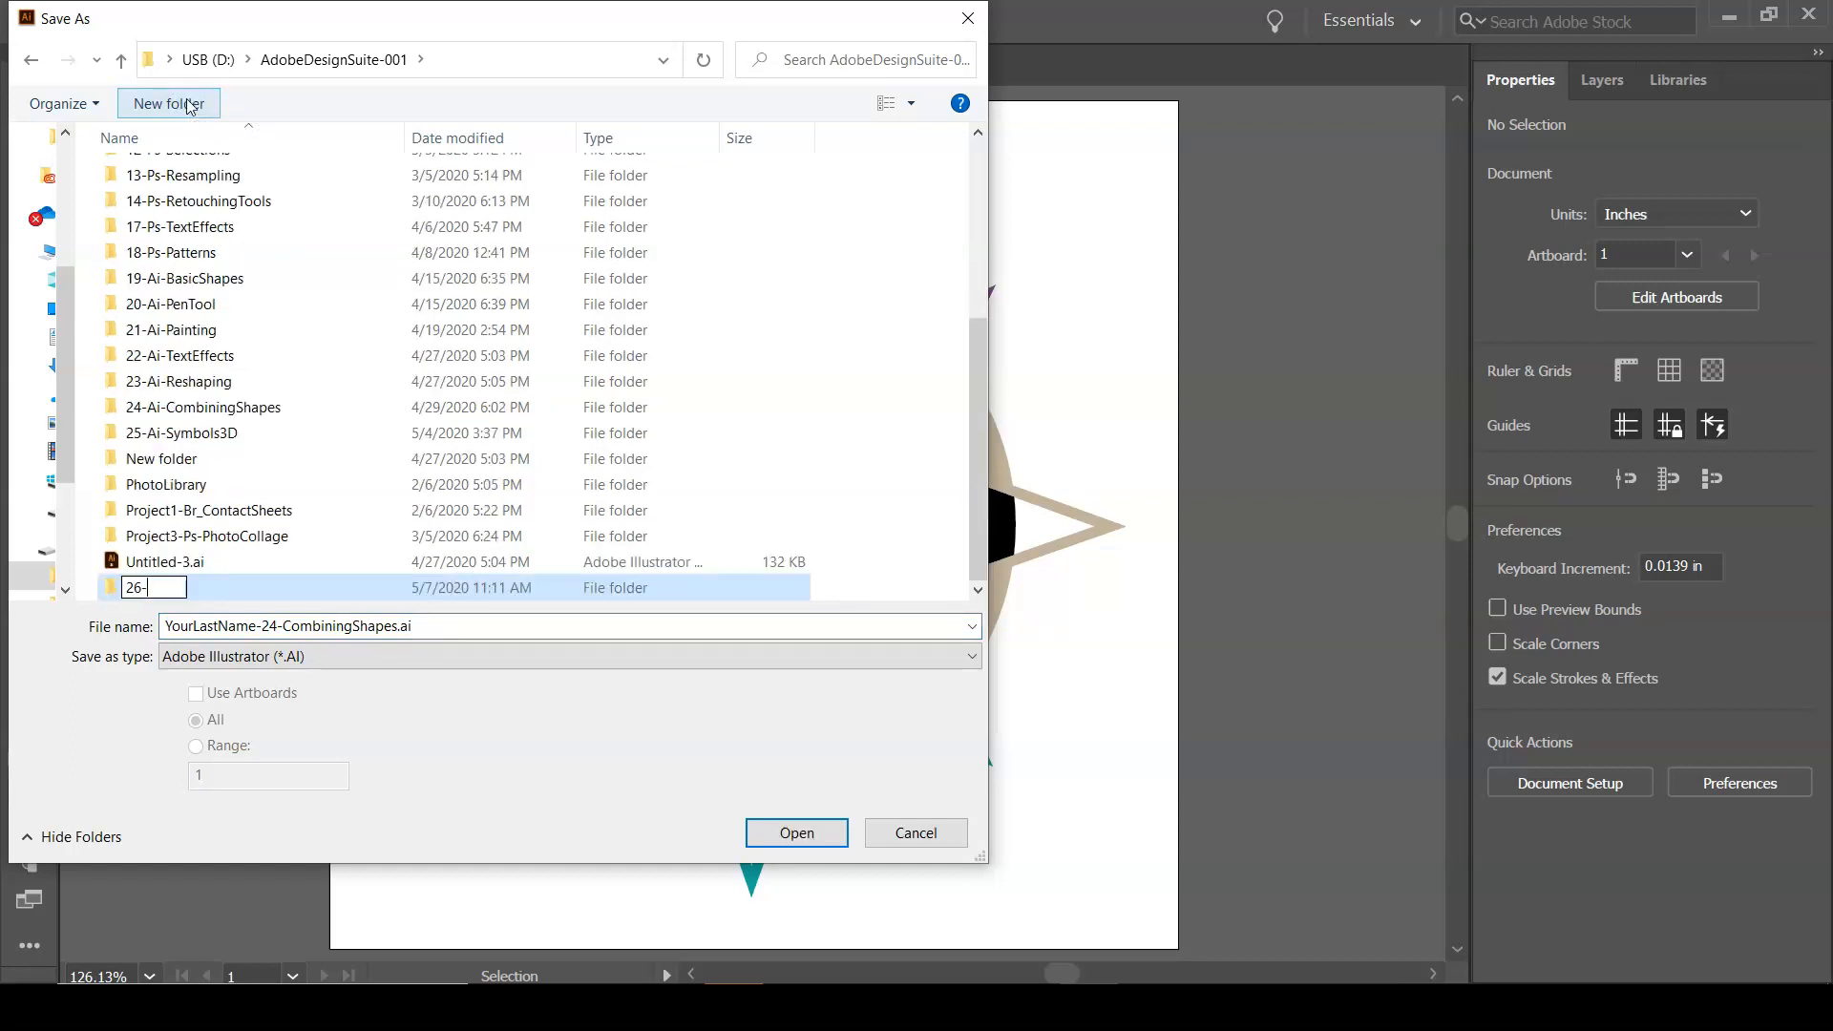
pyautogui.write('Ai-Exporting')
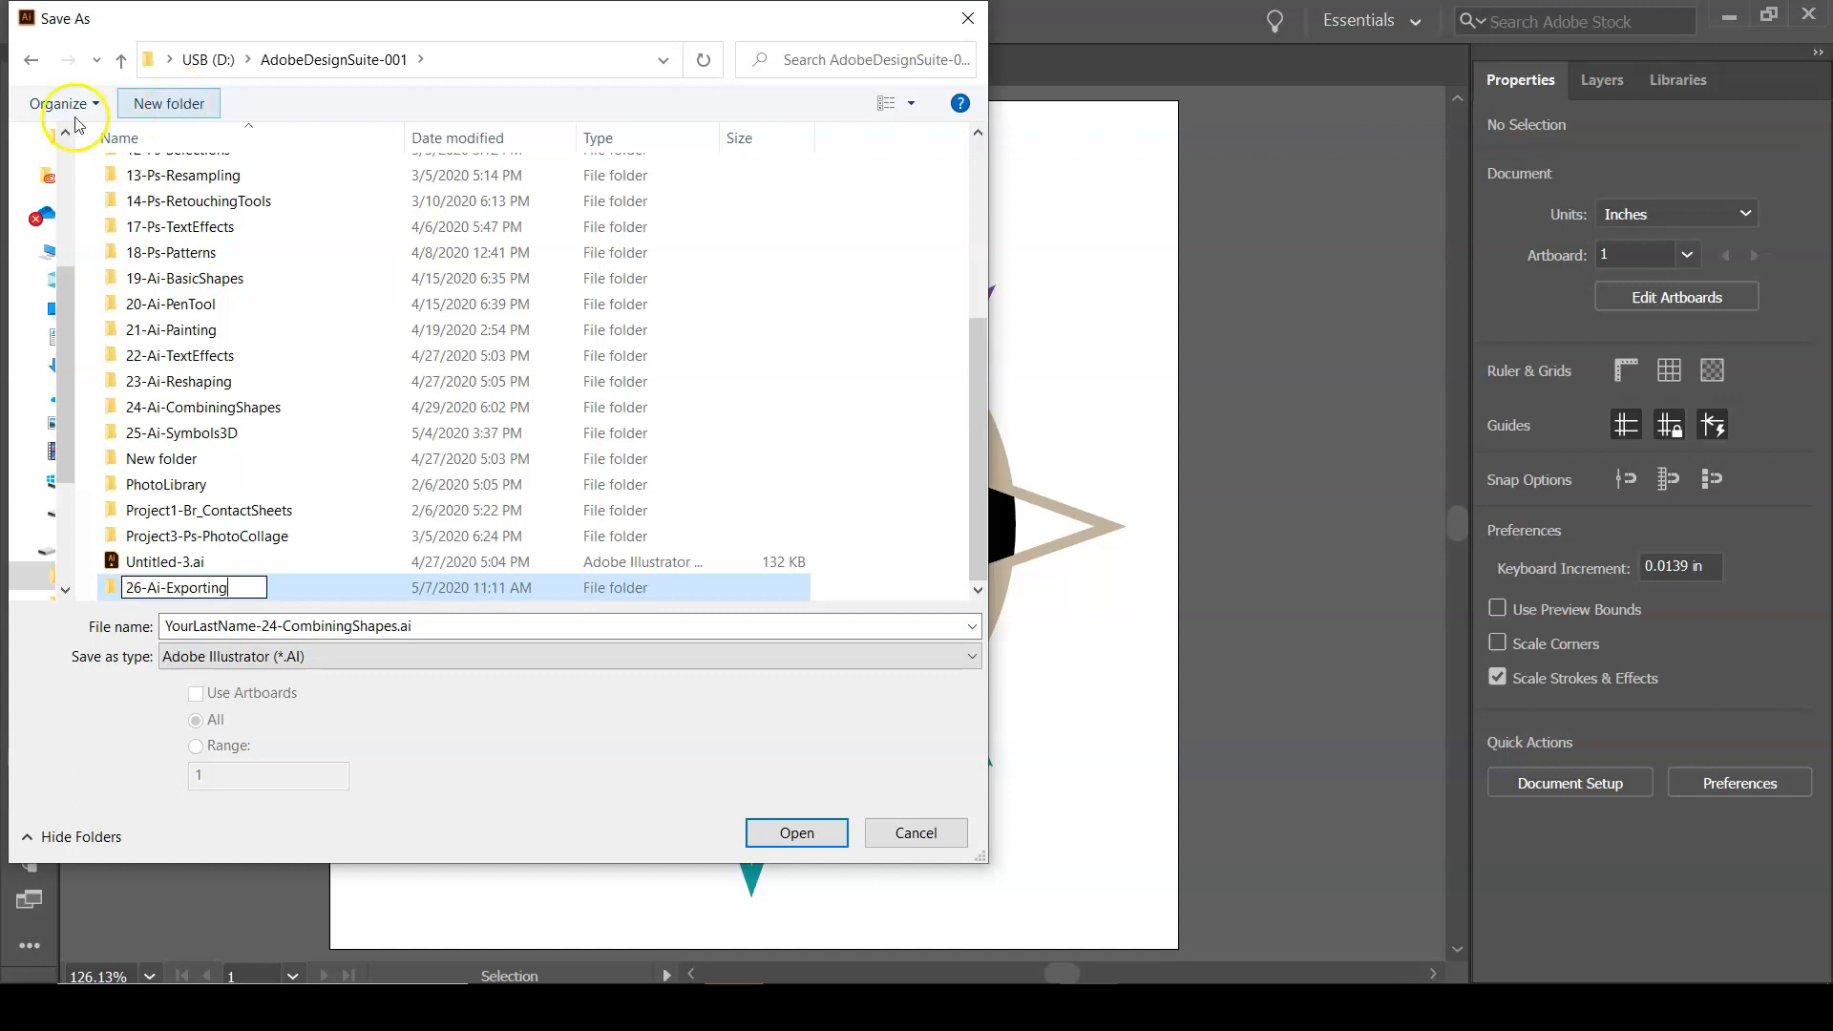
pyautogui.click(110, 589)
pyautogui.doubleClick(110, 589)
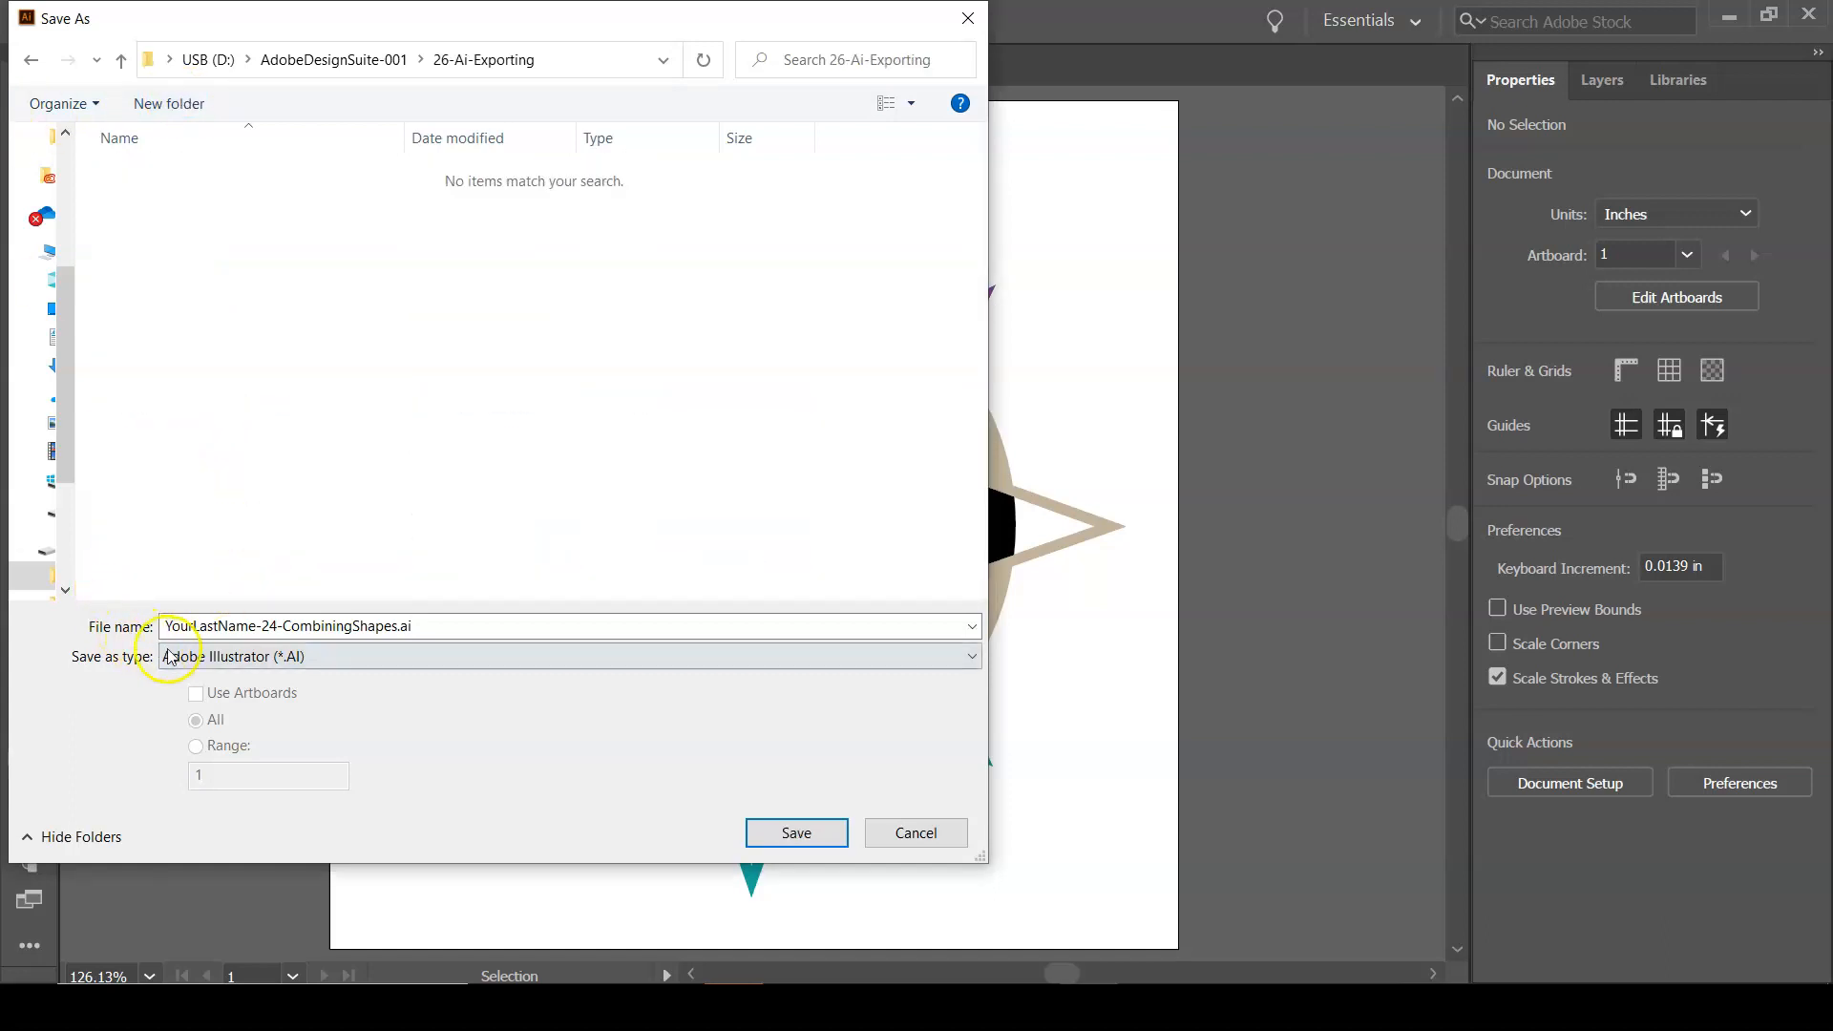
# Name the file YourLastName-26-Export.ai and save it as an Adobe Illustrator document with the default Illustrator 2020 options.
pyautogui.tripleClick(269, 626)
pyautogui.click(270, 625)
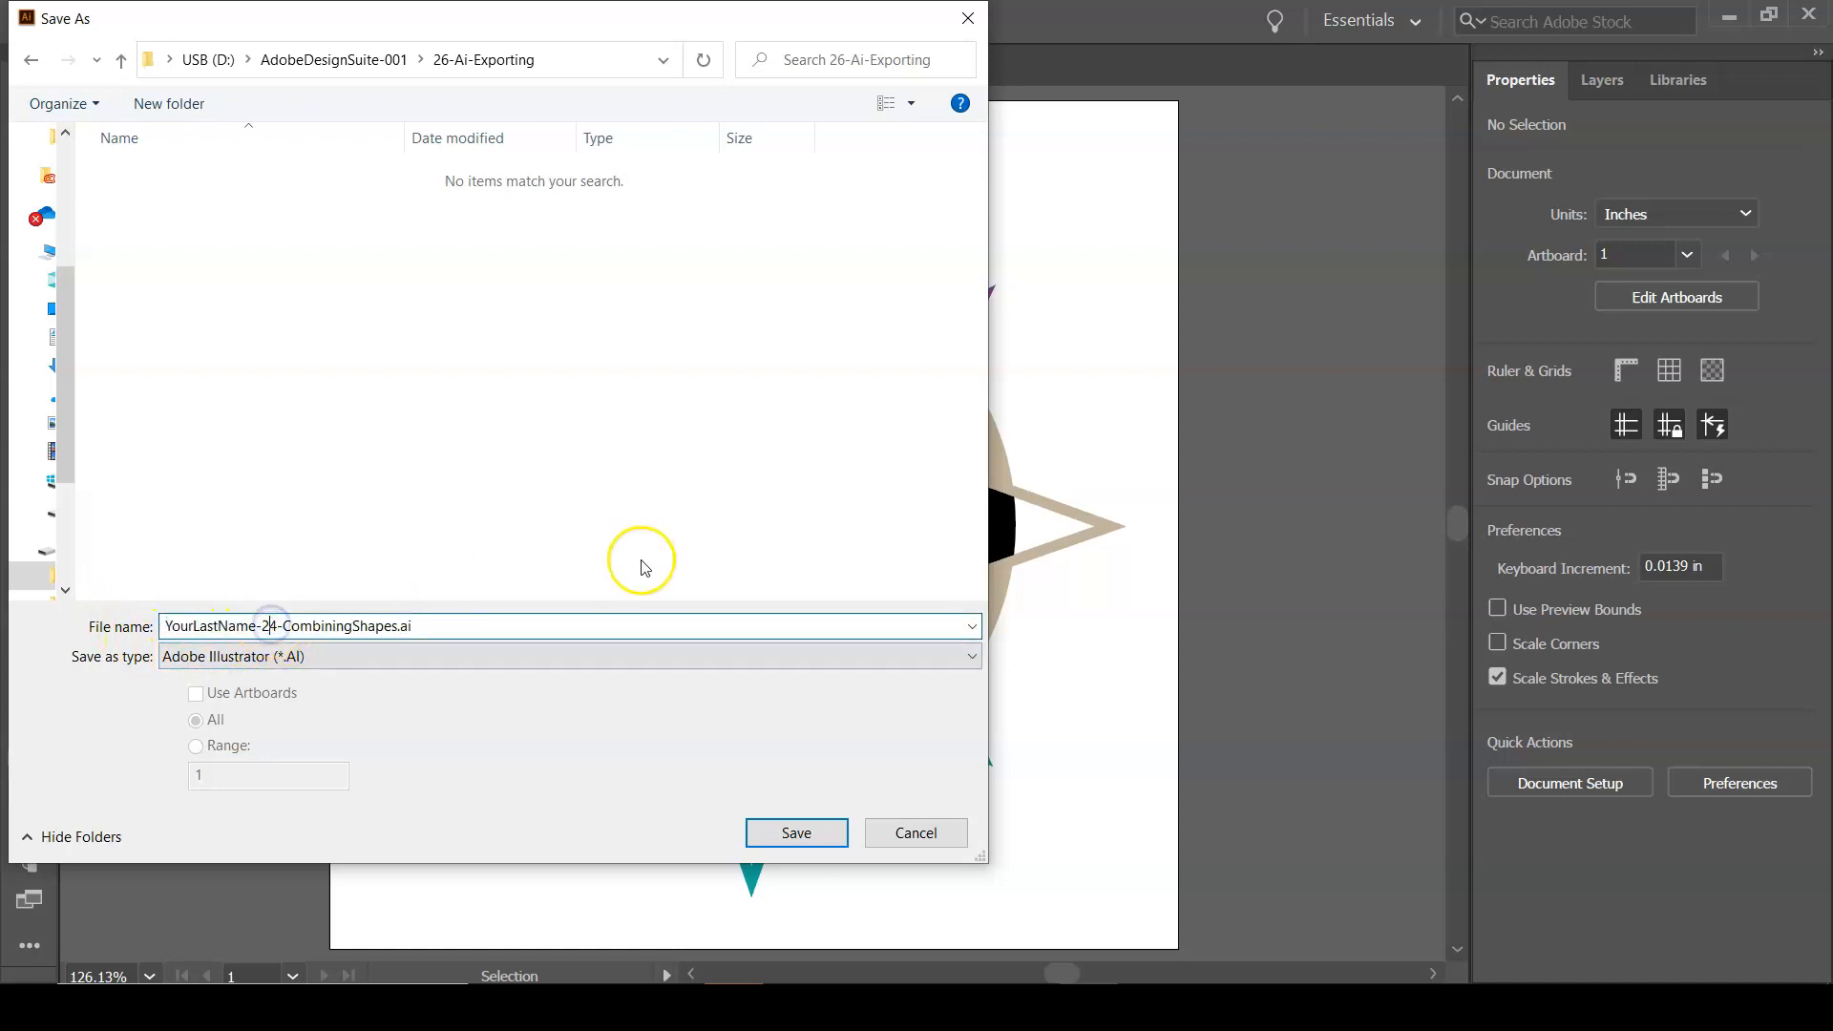
pyautogui.press('Delete')
pyautogui.write('6')
pyautogui.press('Delete')
pyautogui.press('Delete')
pyautogui.press('Delete')
pyautogui.press('Delete')
pyautogui.press('Delete')
pyautogui.press('Delete')
pyautogui.press('Delete')
pyautogui.press('Delete')
pyautogui.press('Delete')
pyautogui.press('Delete')
pyautogui.press('Delete')
pyautogui.press('Delete')
pyautogui.press('Delete')
pyautogui.press('Delete')
pyautogui.press('Delete')
pyautogui.write('Export')
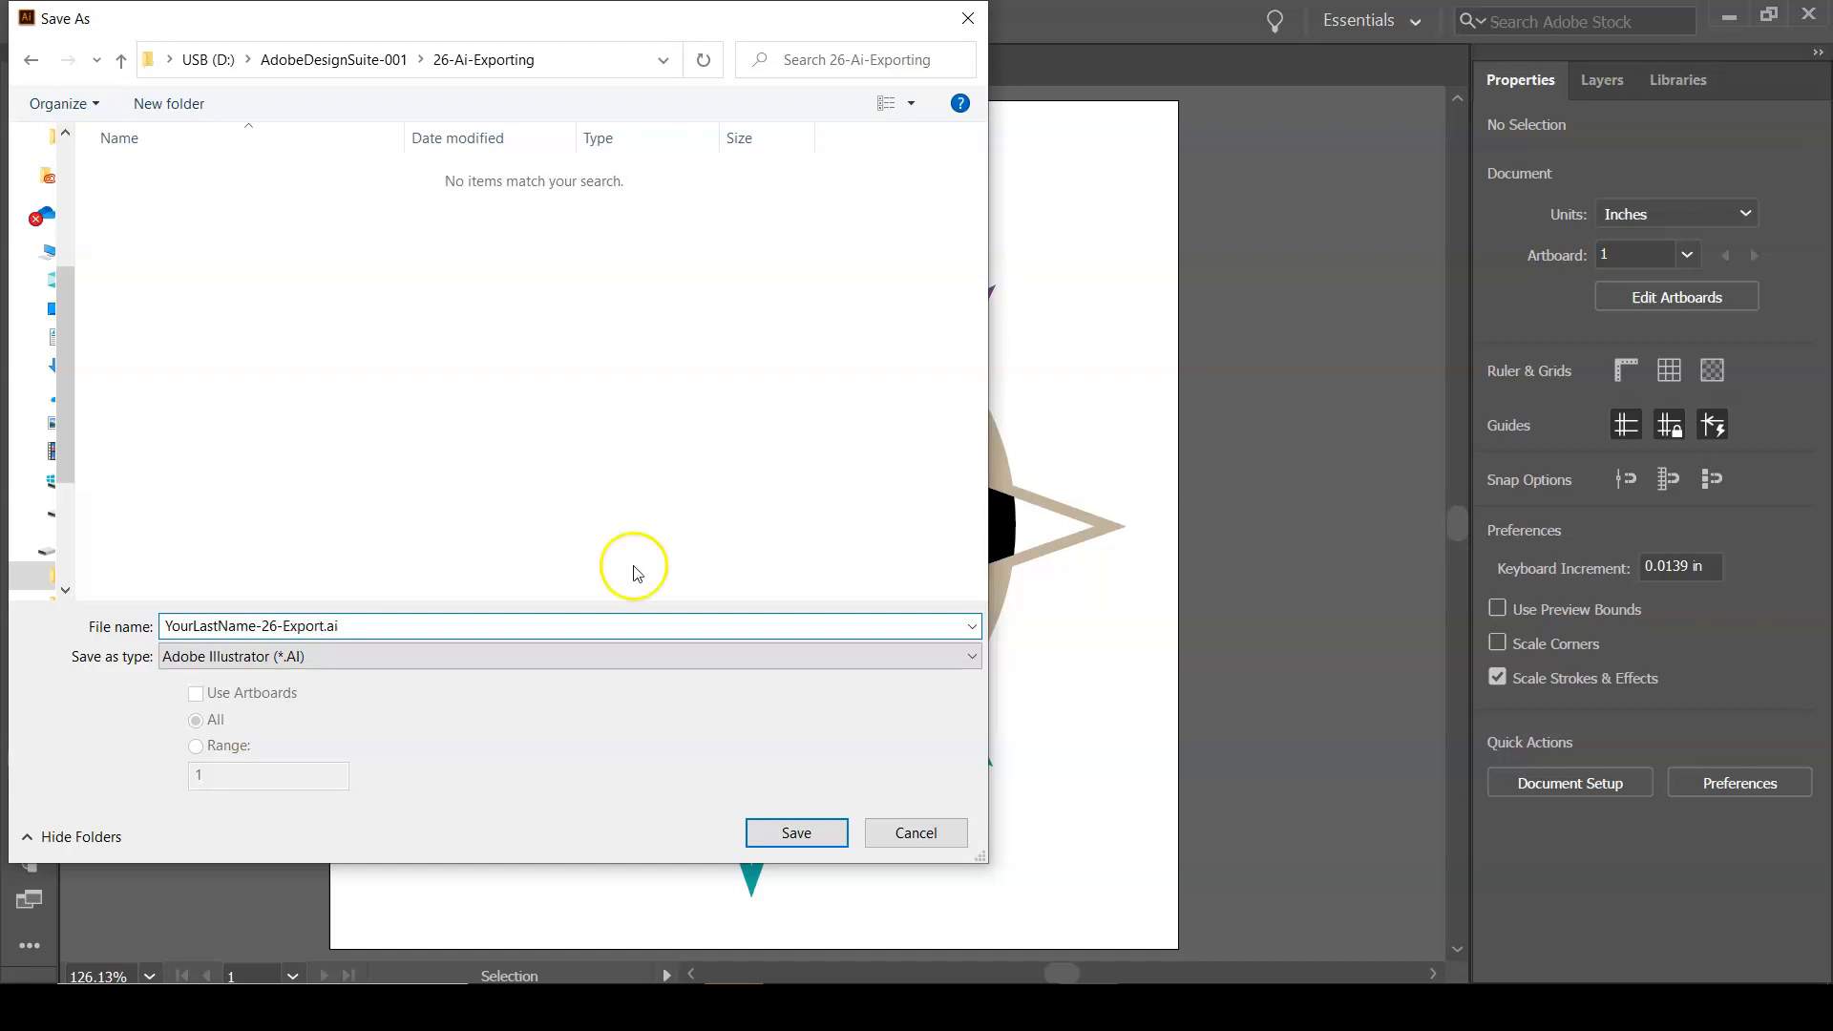
pyautogui.click(797, 835)
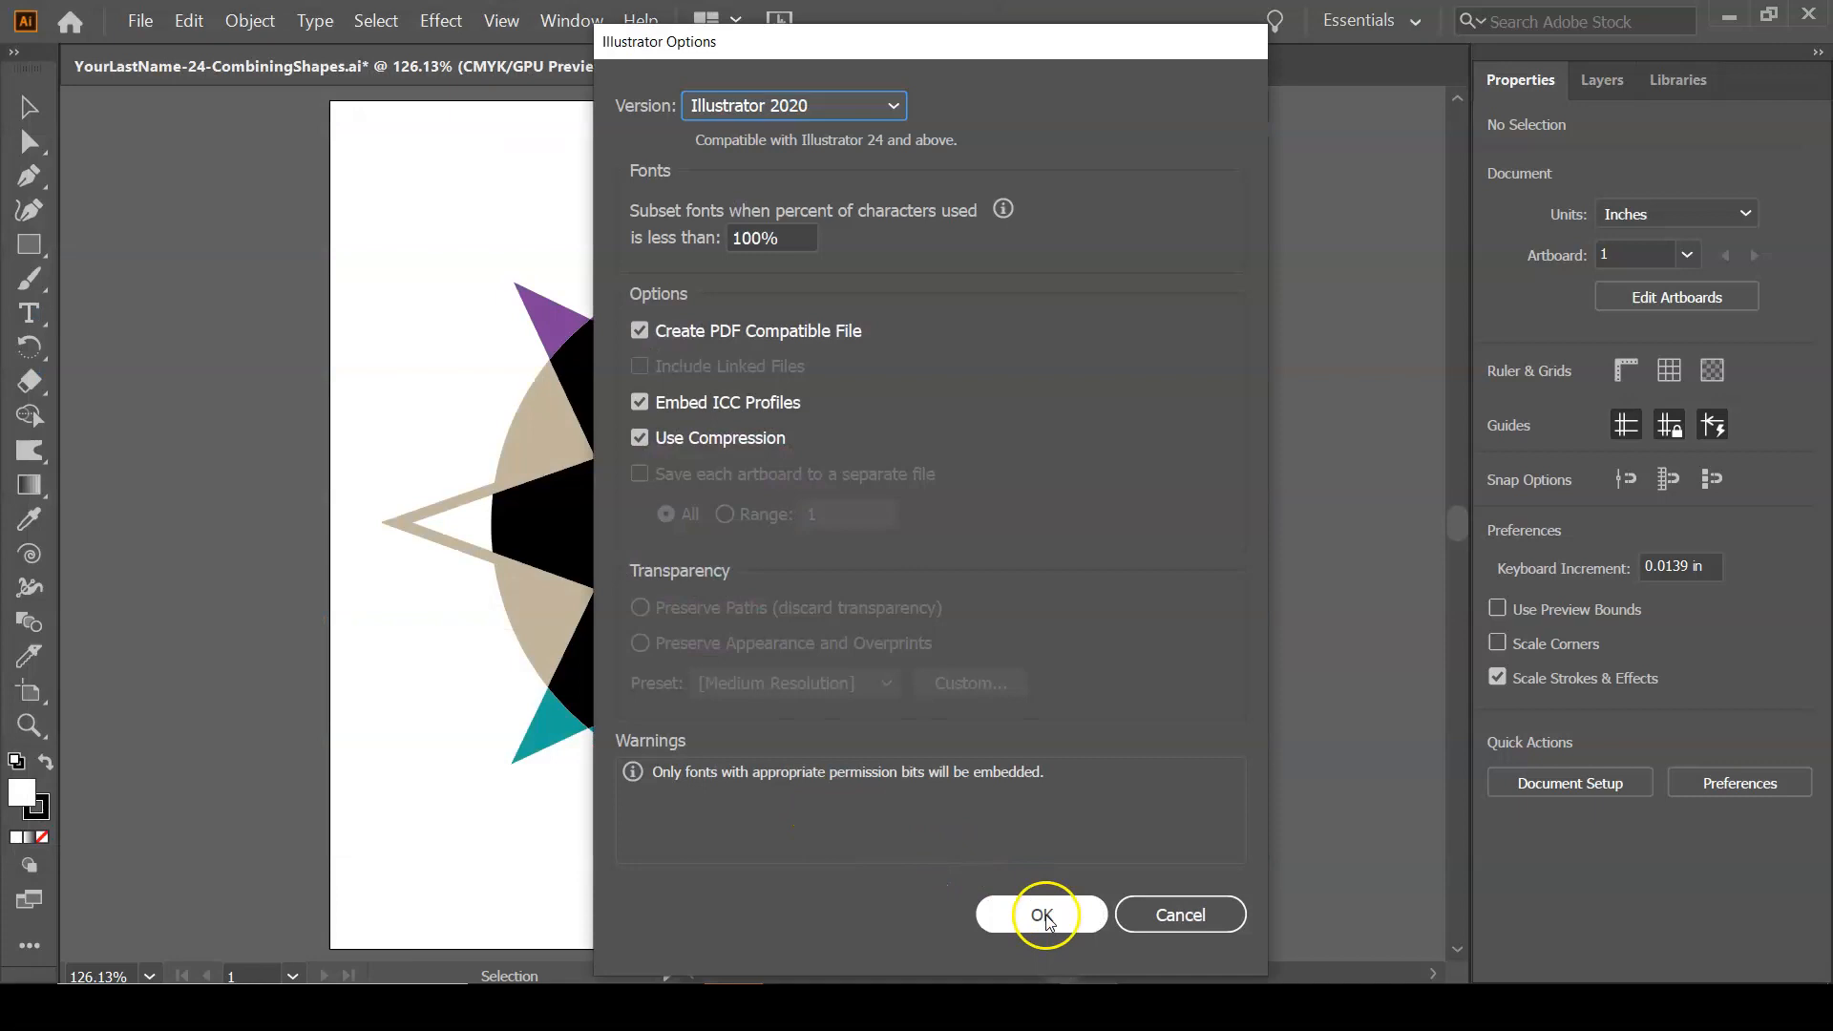
pyautogui.click(1043, 917)
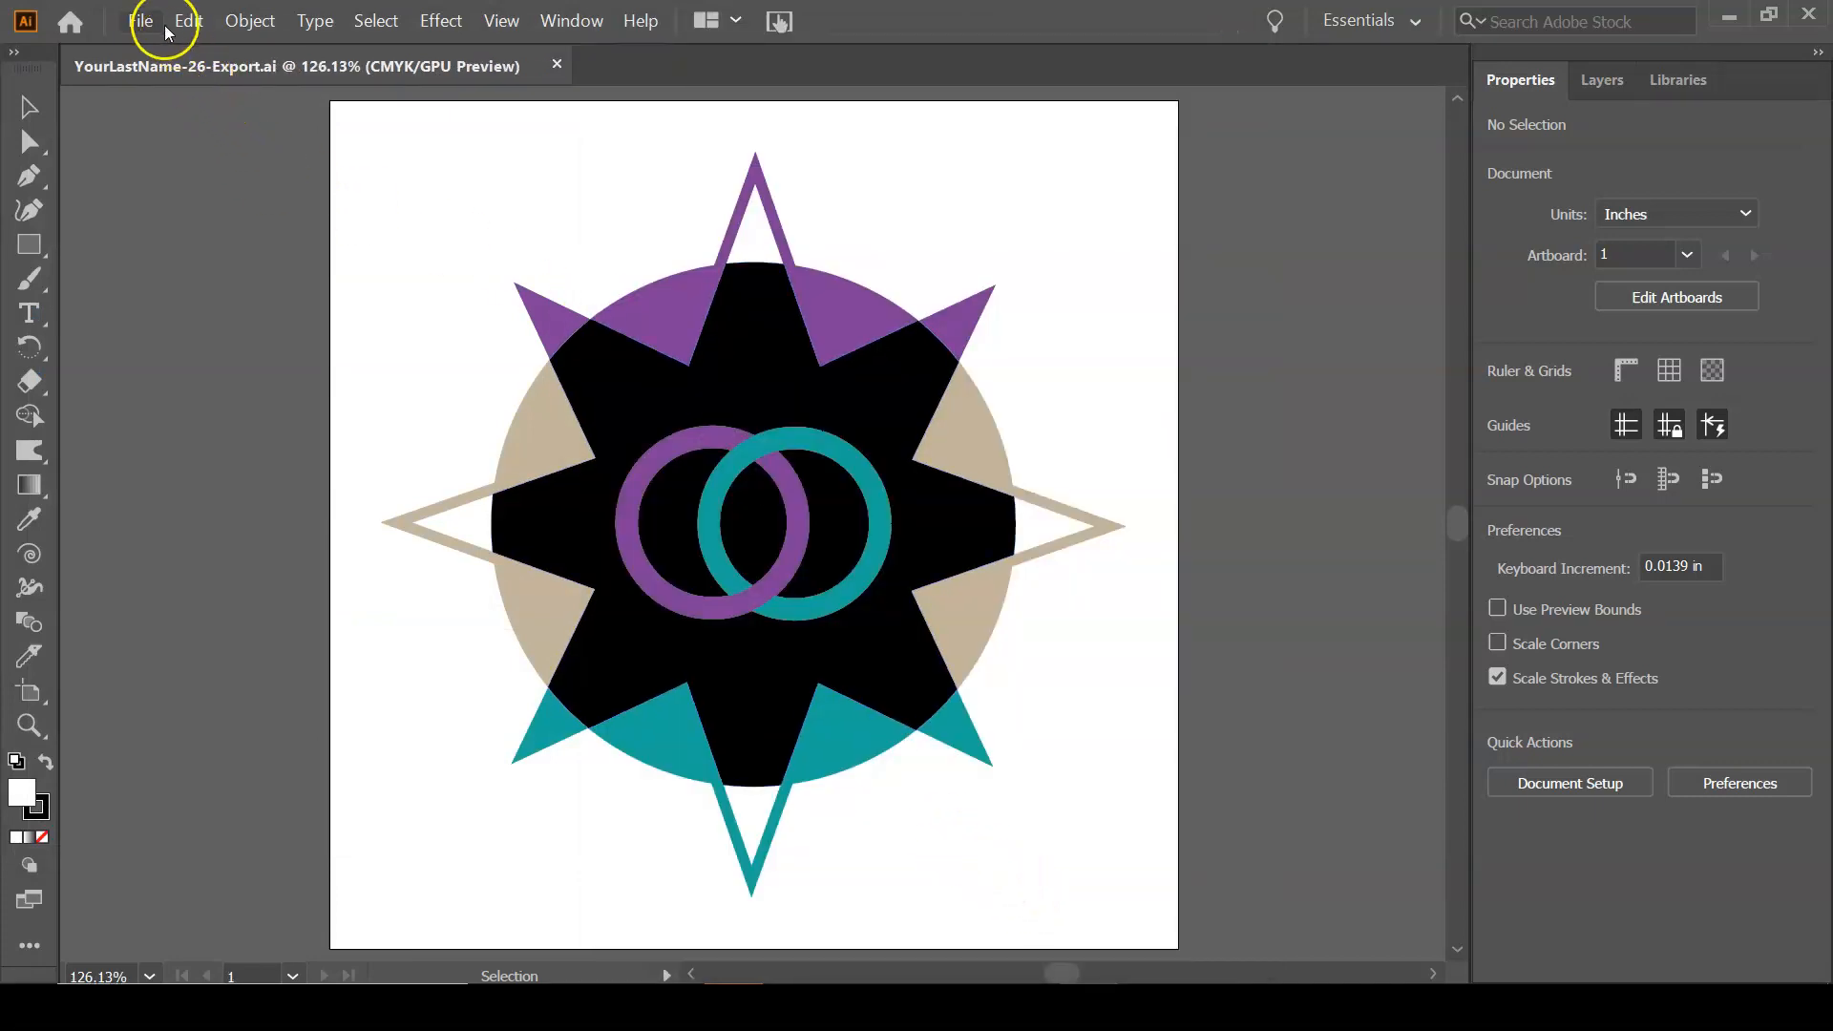
# Examine the file formats offered by Save As, and leave without saving.
pyautogui.click(141, 21)
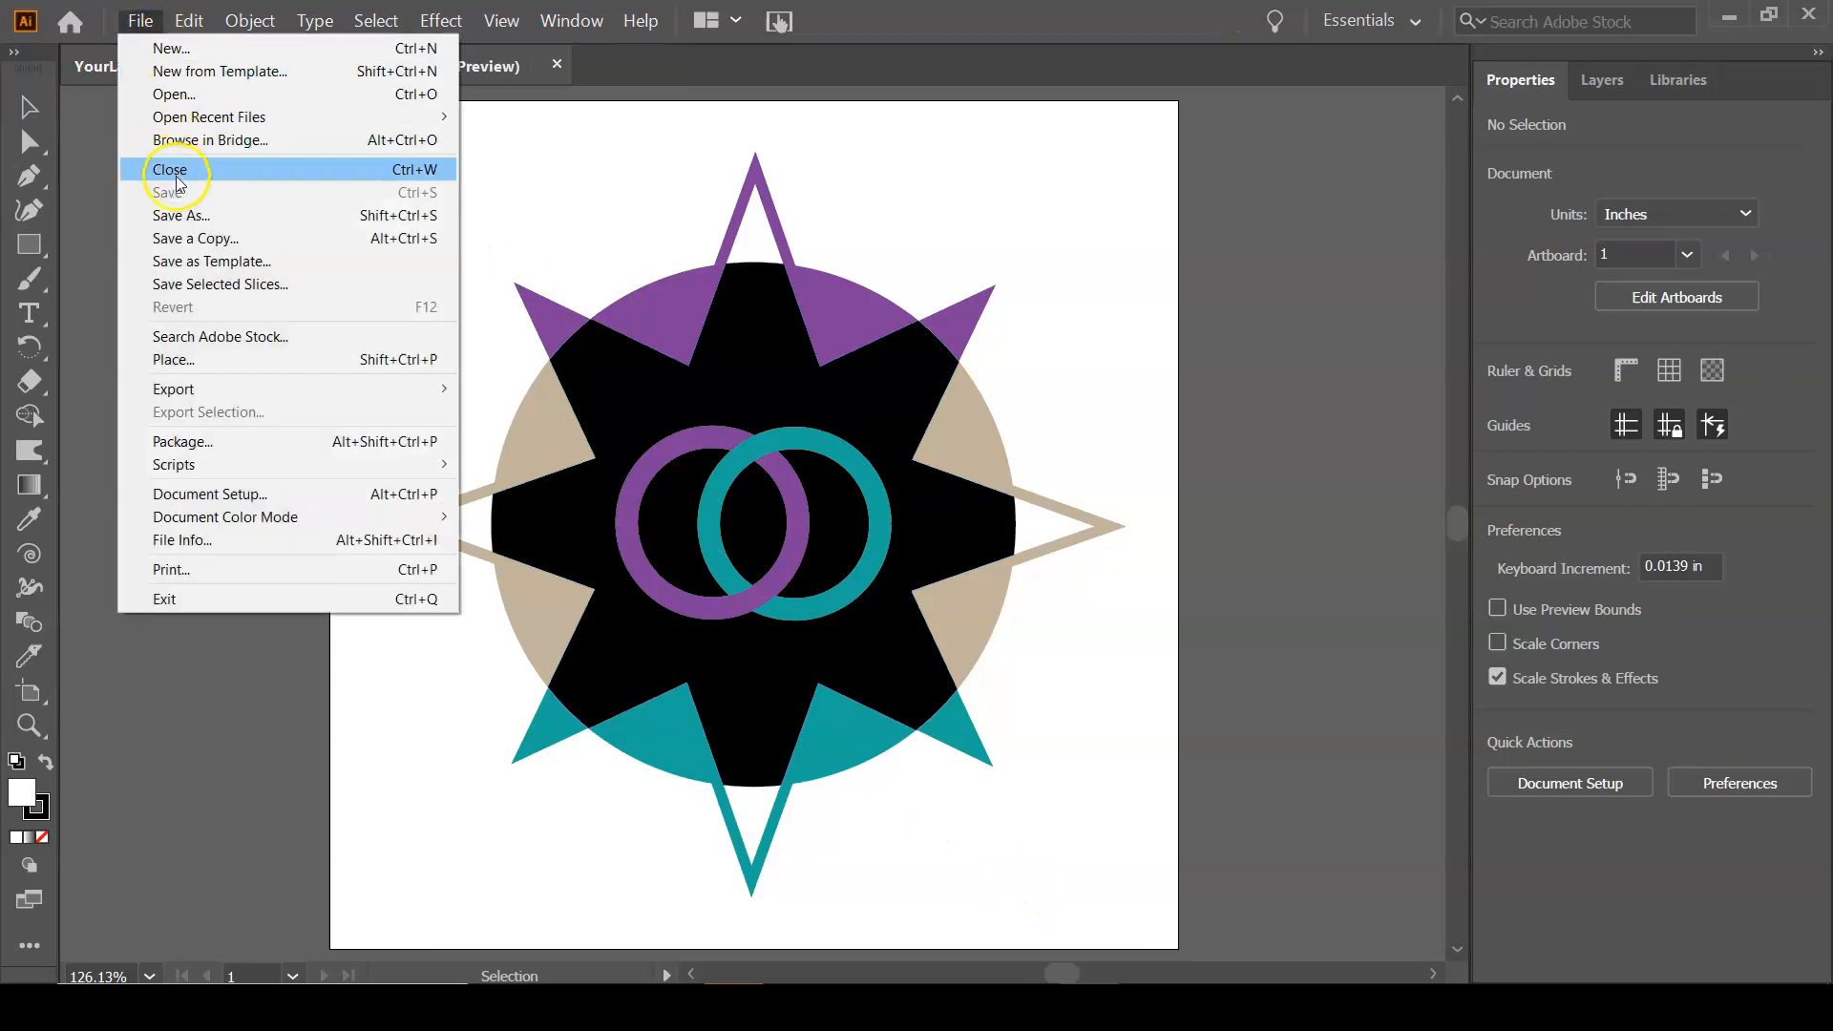
pyautogui.click(179, 215)
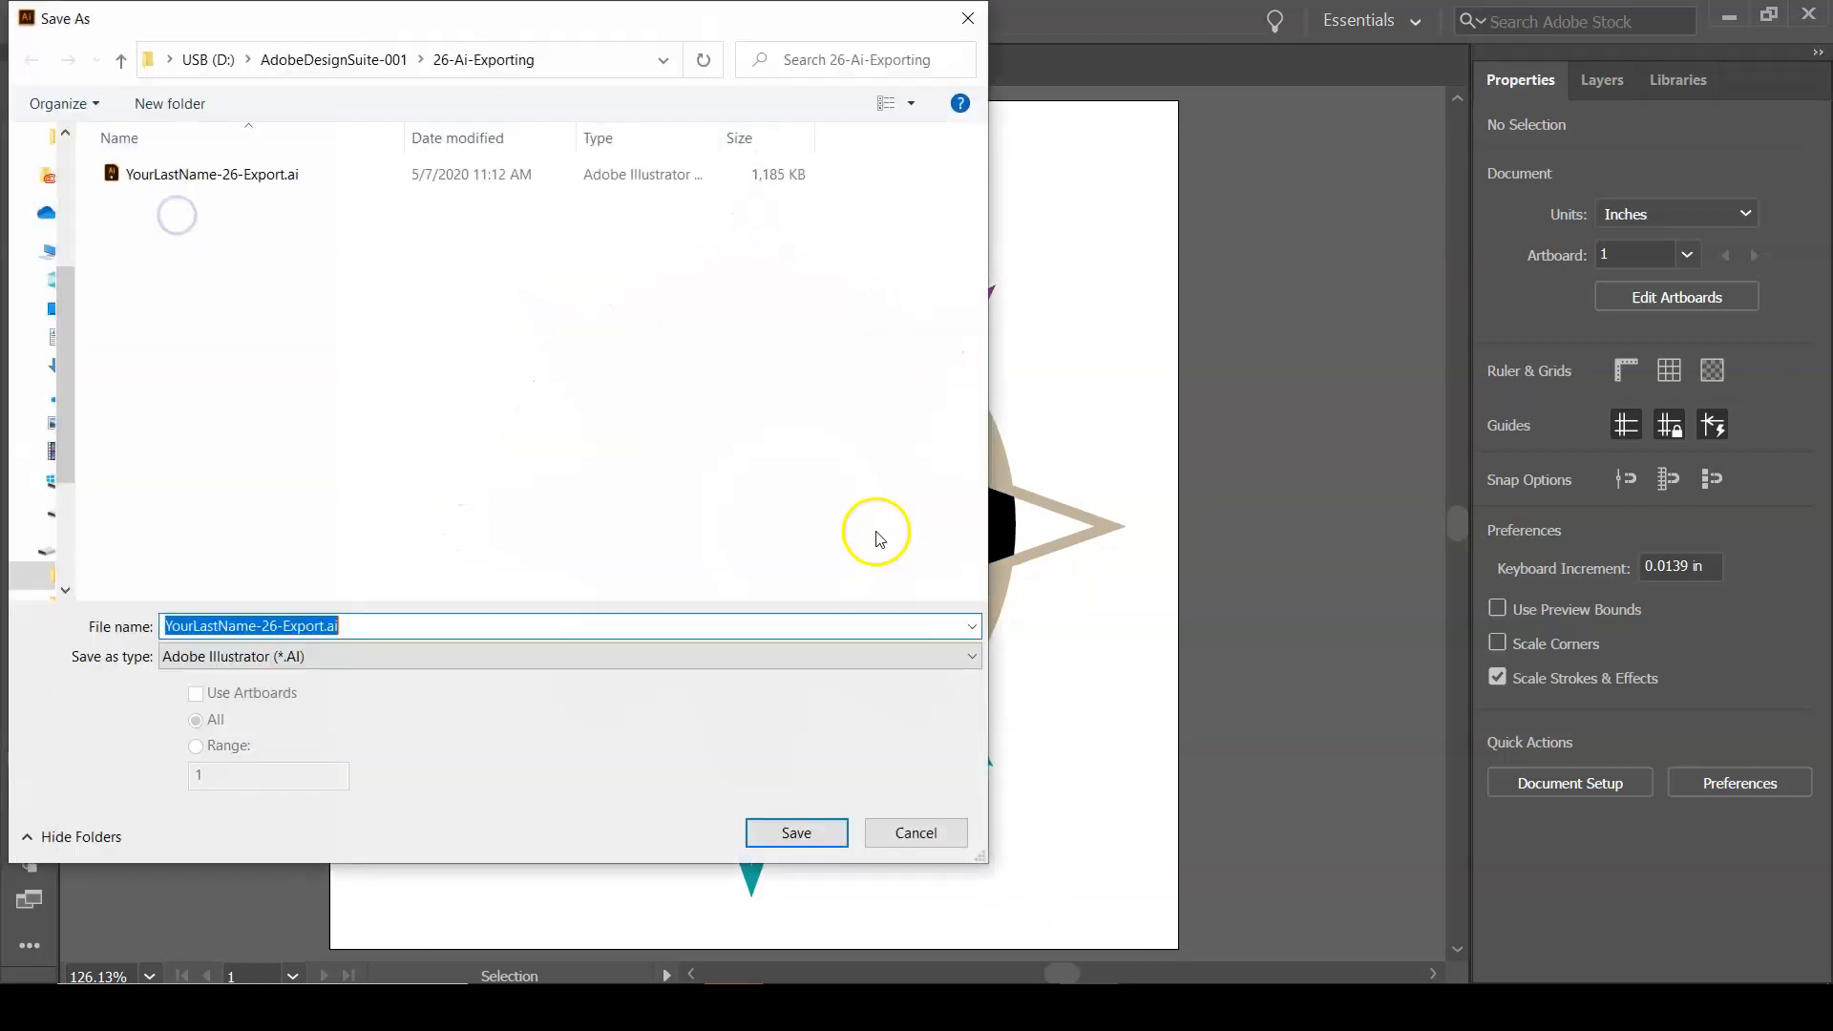
pyautogui.click(679, 656)
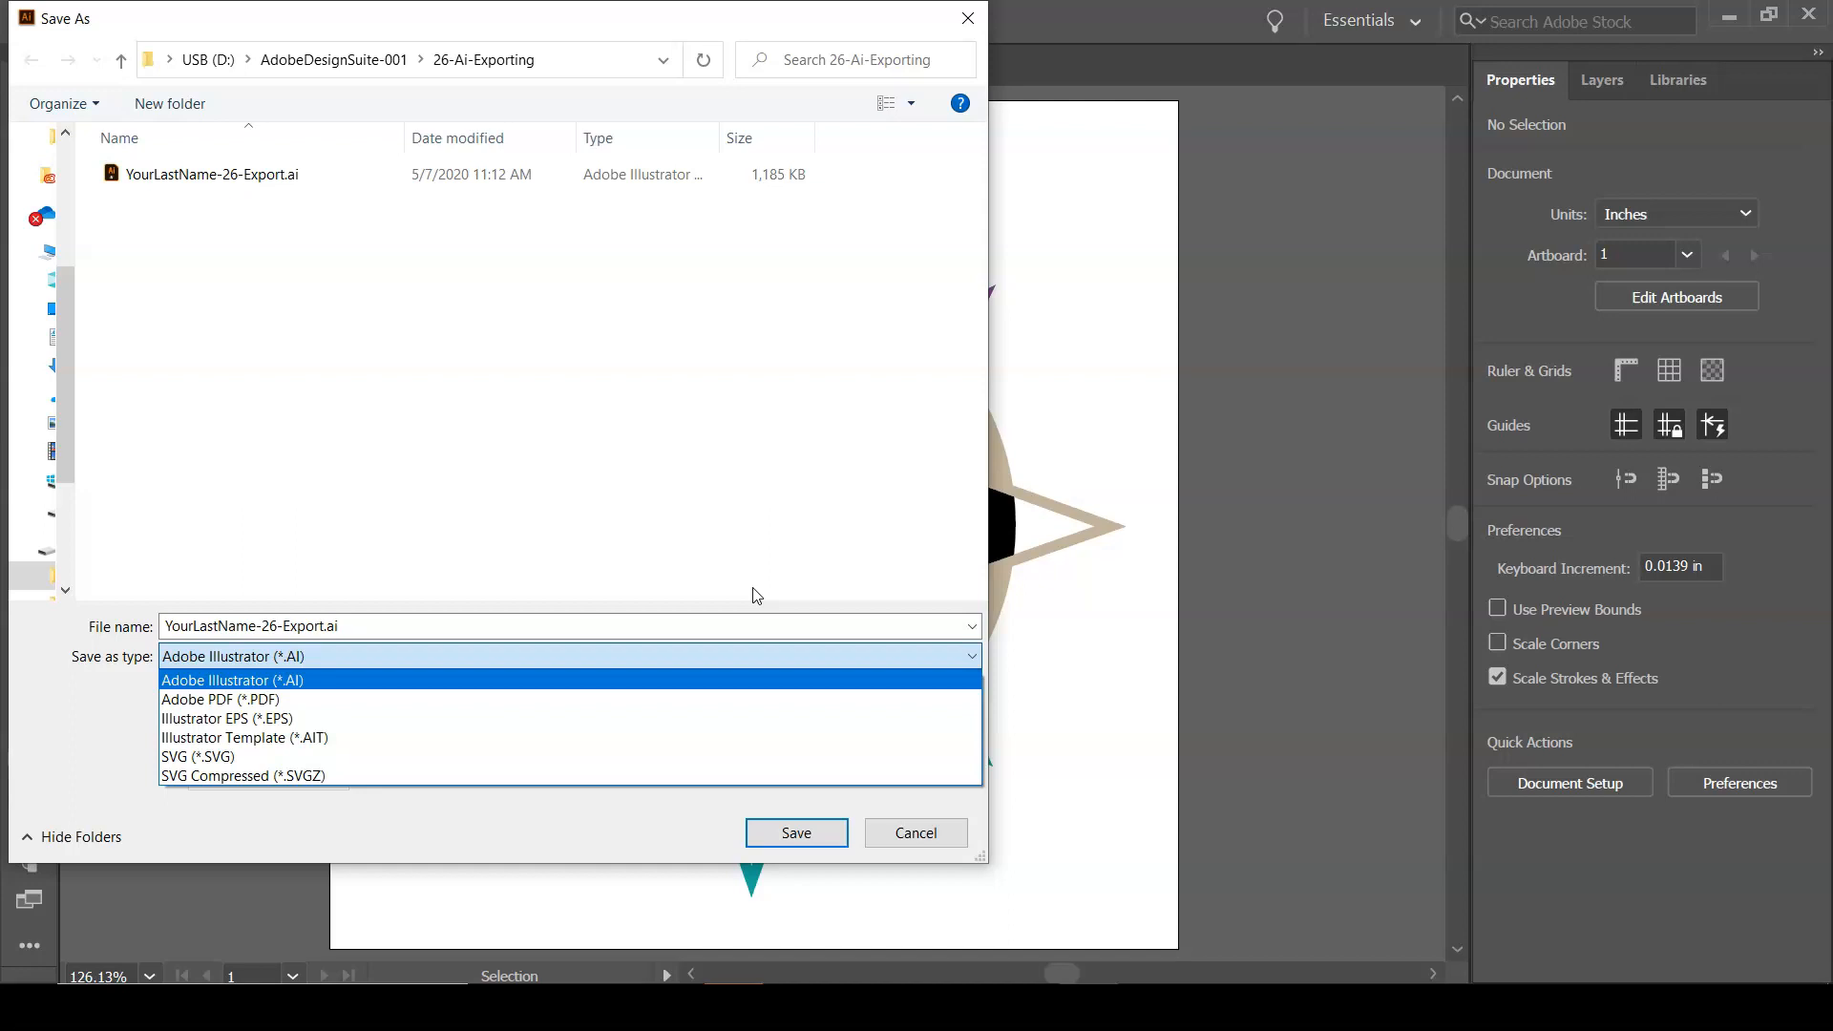
pyautogui.click(728, 531)
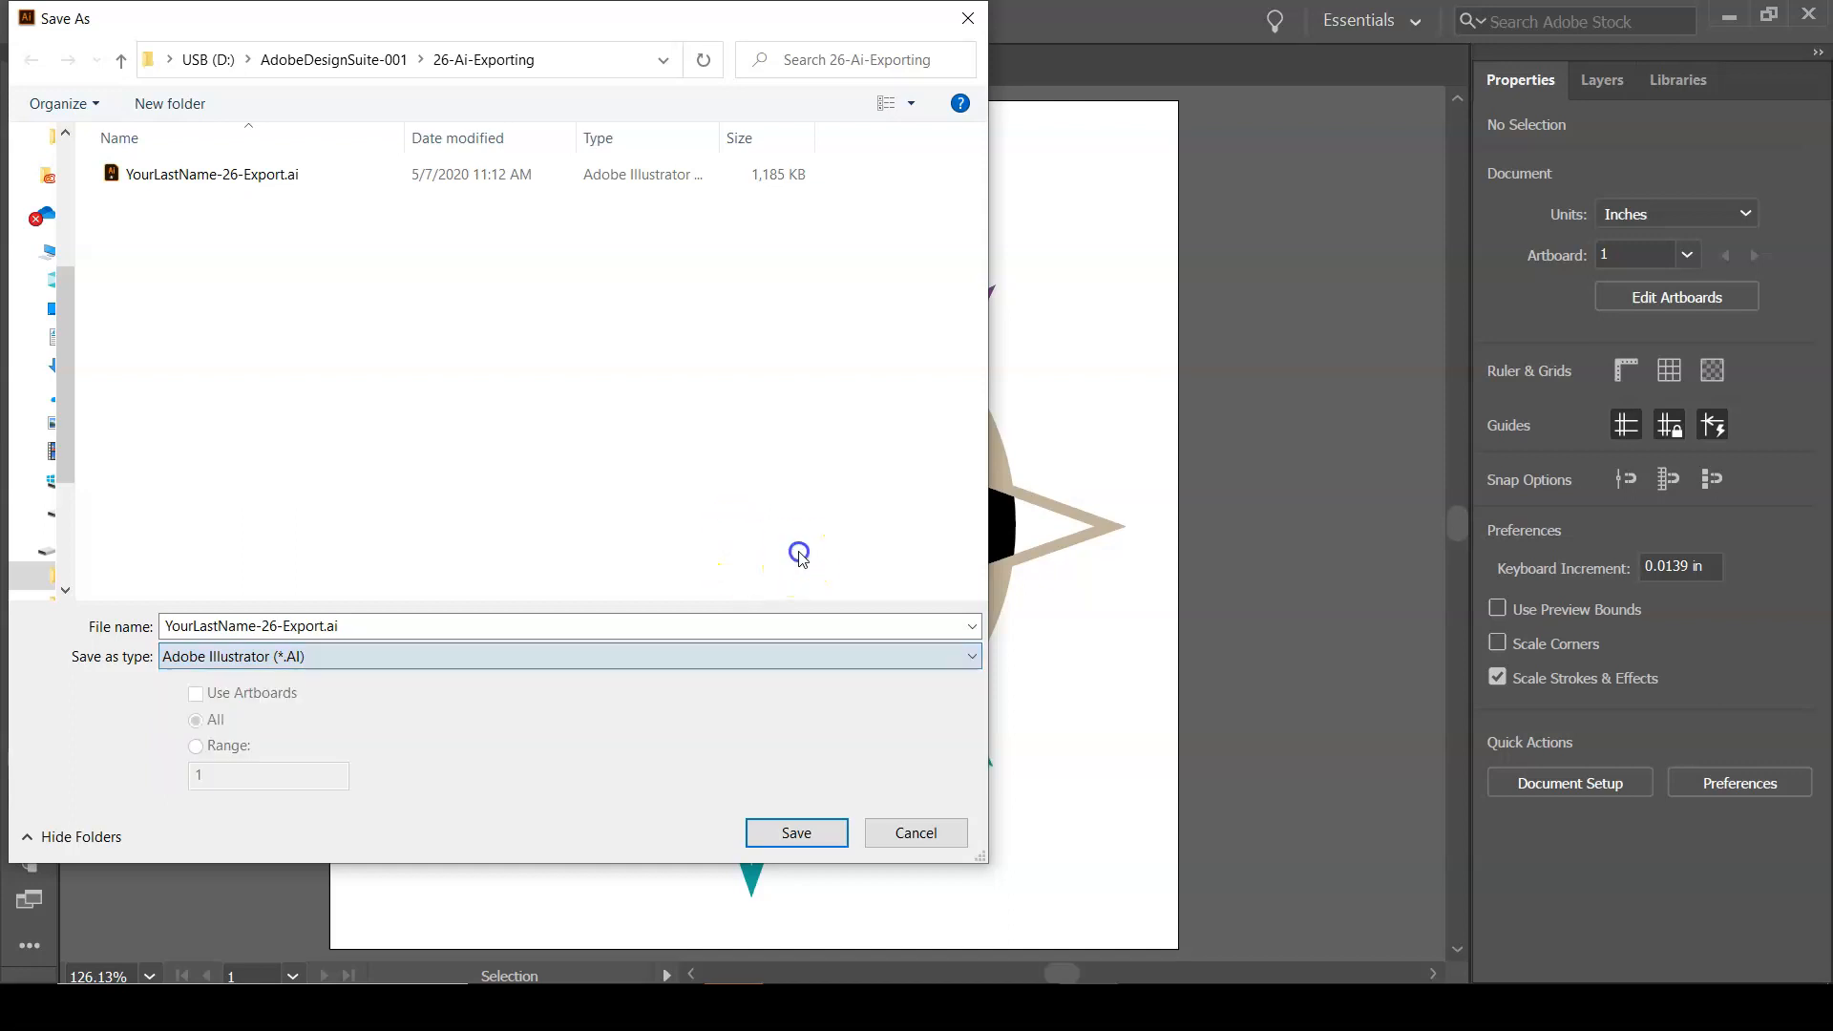
pyautogui.click(917, 833)
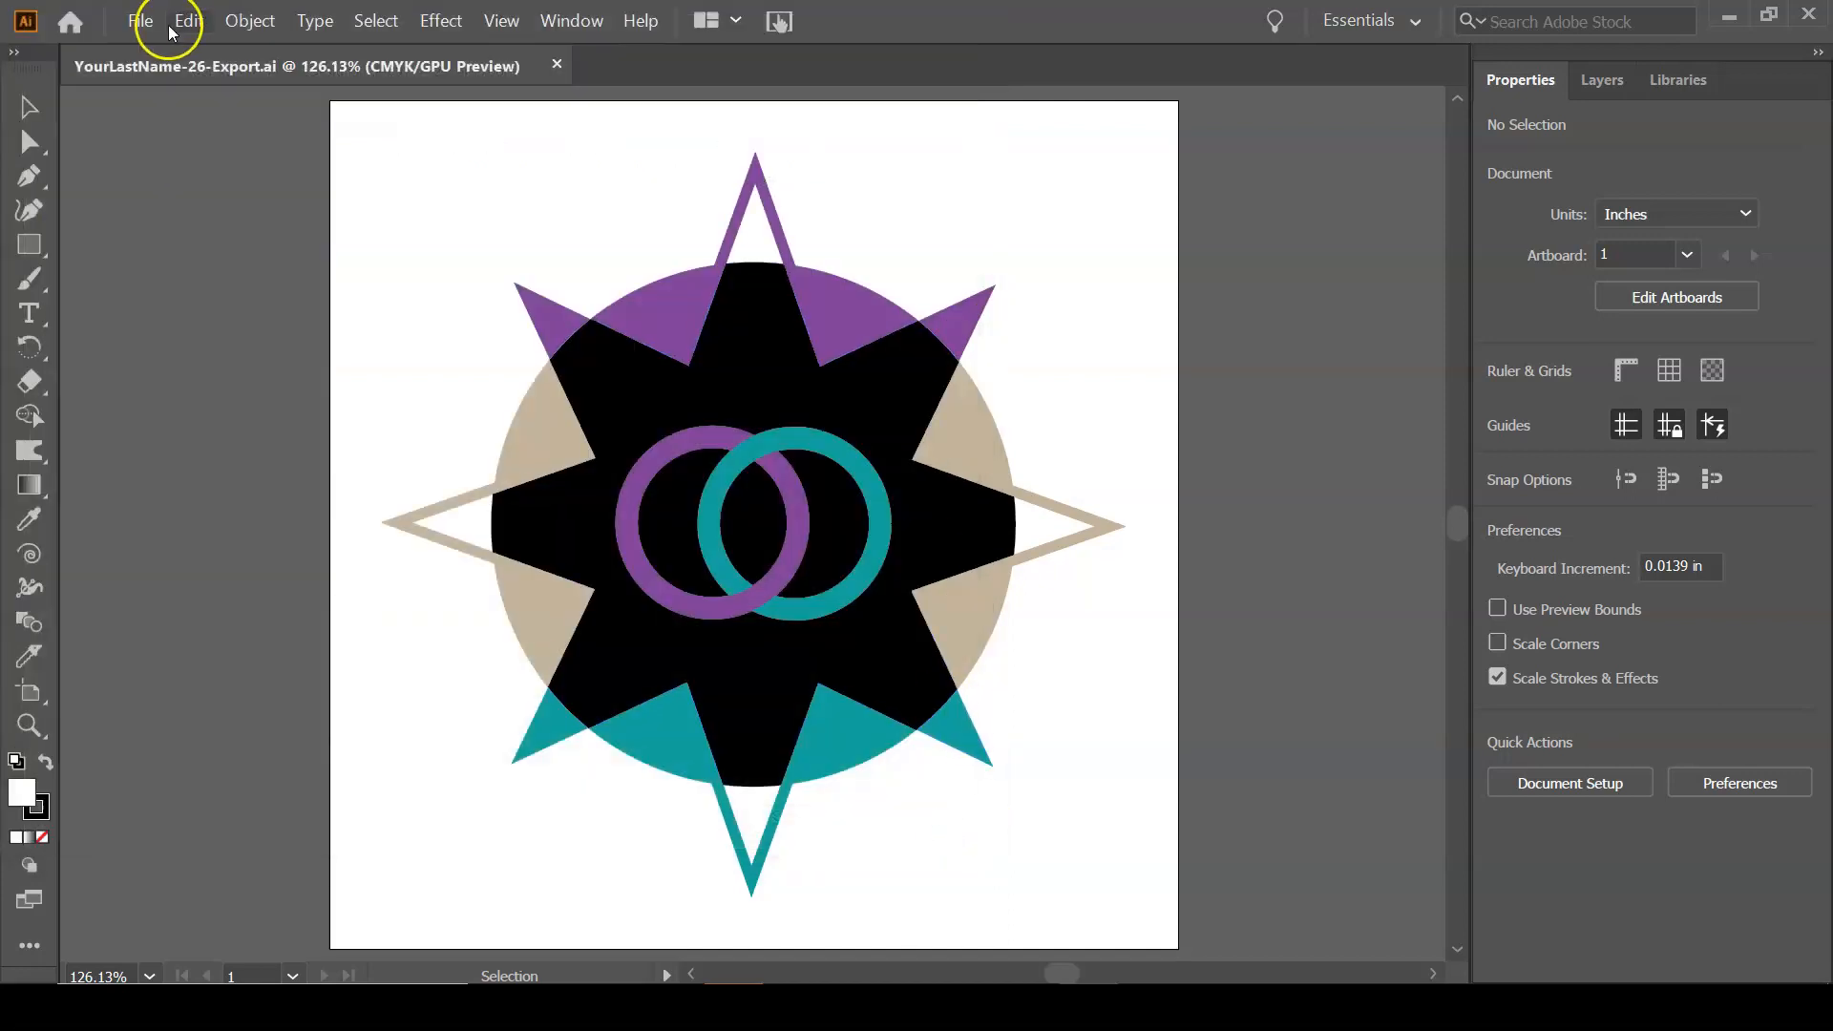
# Start a Save for Web (Legacy) export and compare the original and optimized previews, ending in the 2-Up view.
pyautogui.click(143, 22)
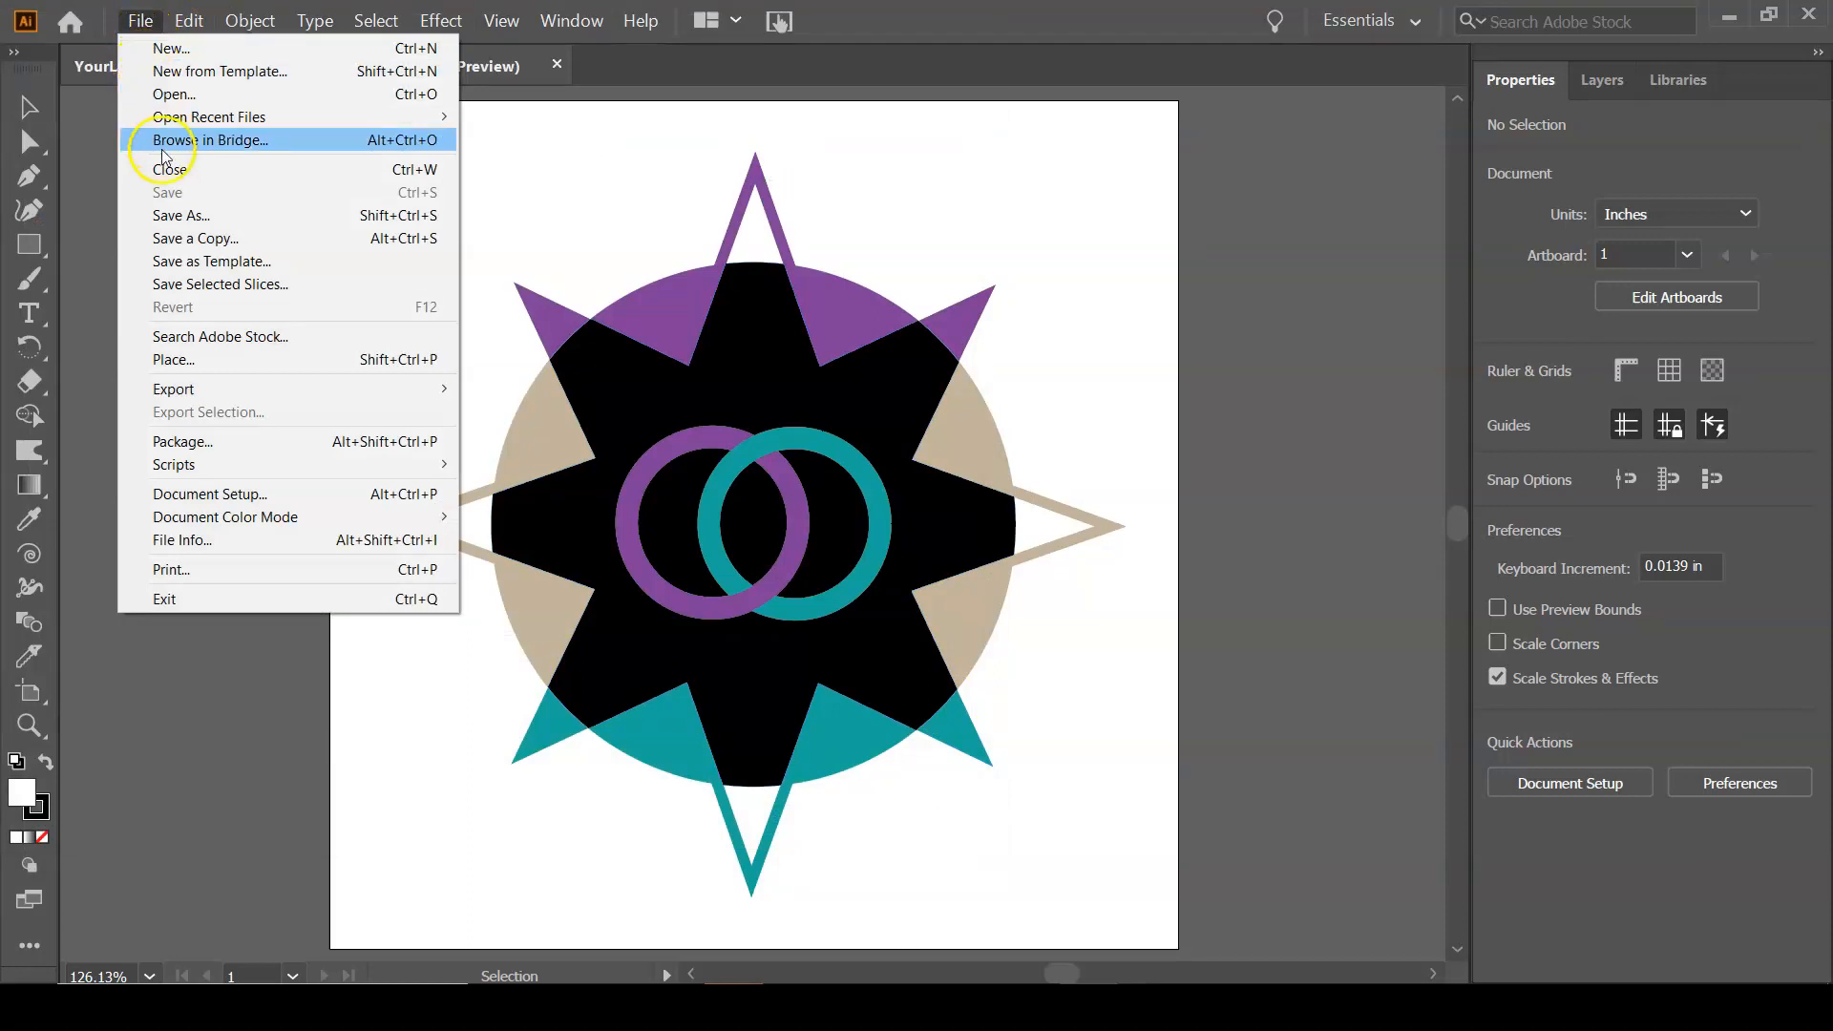
pyautogui.click(233, 385)
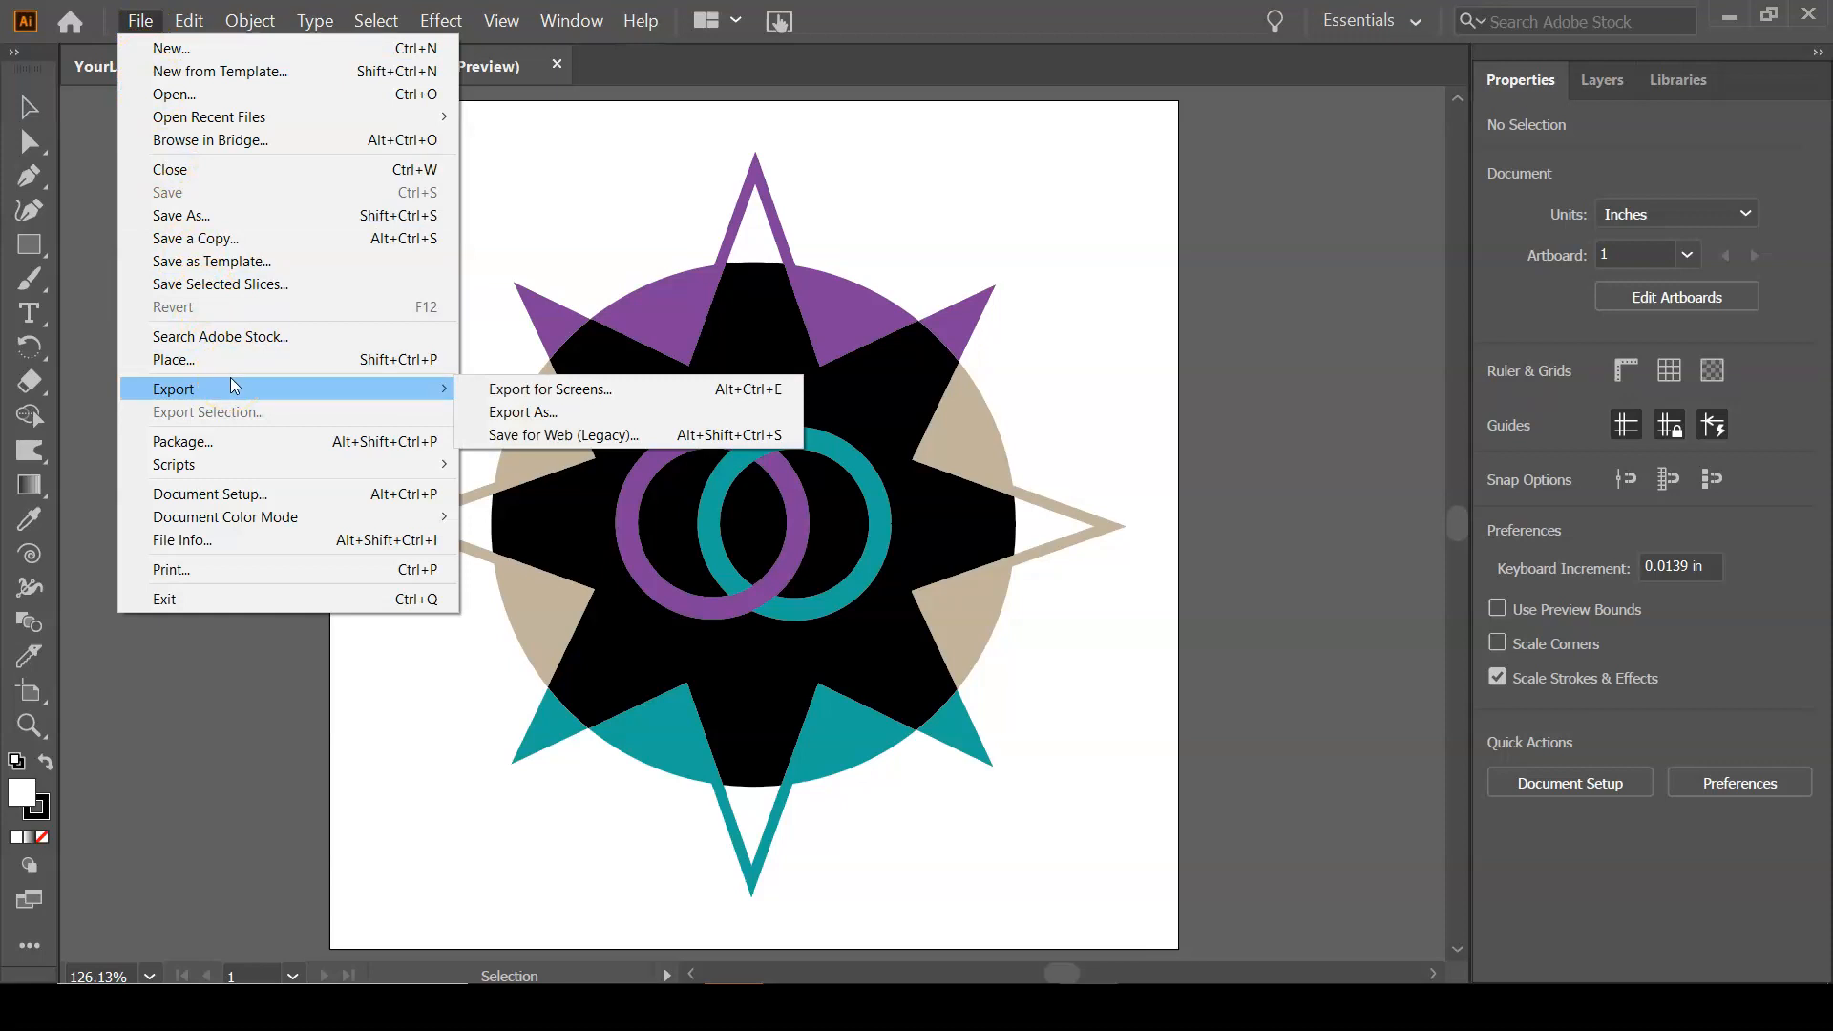
pyautogui.click(564, 437)
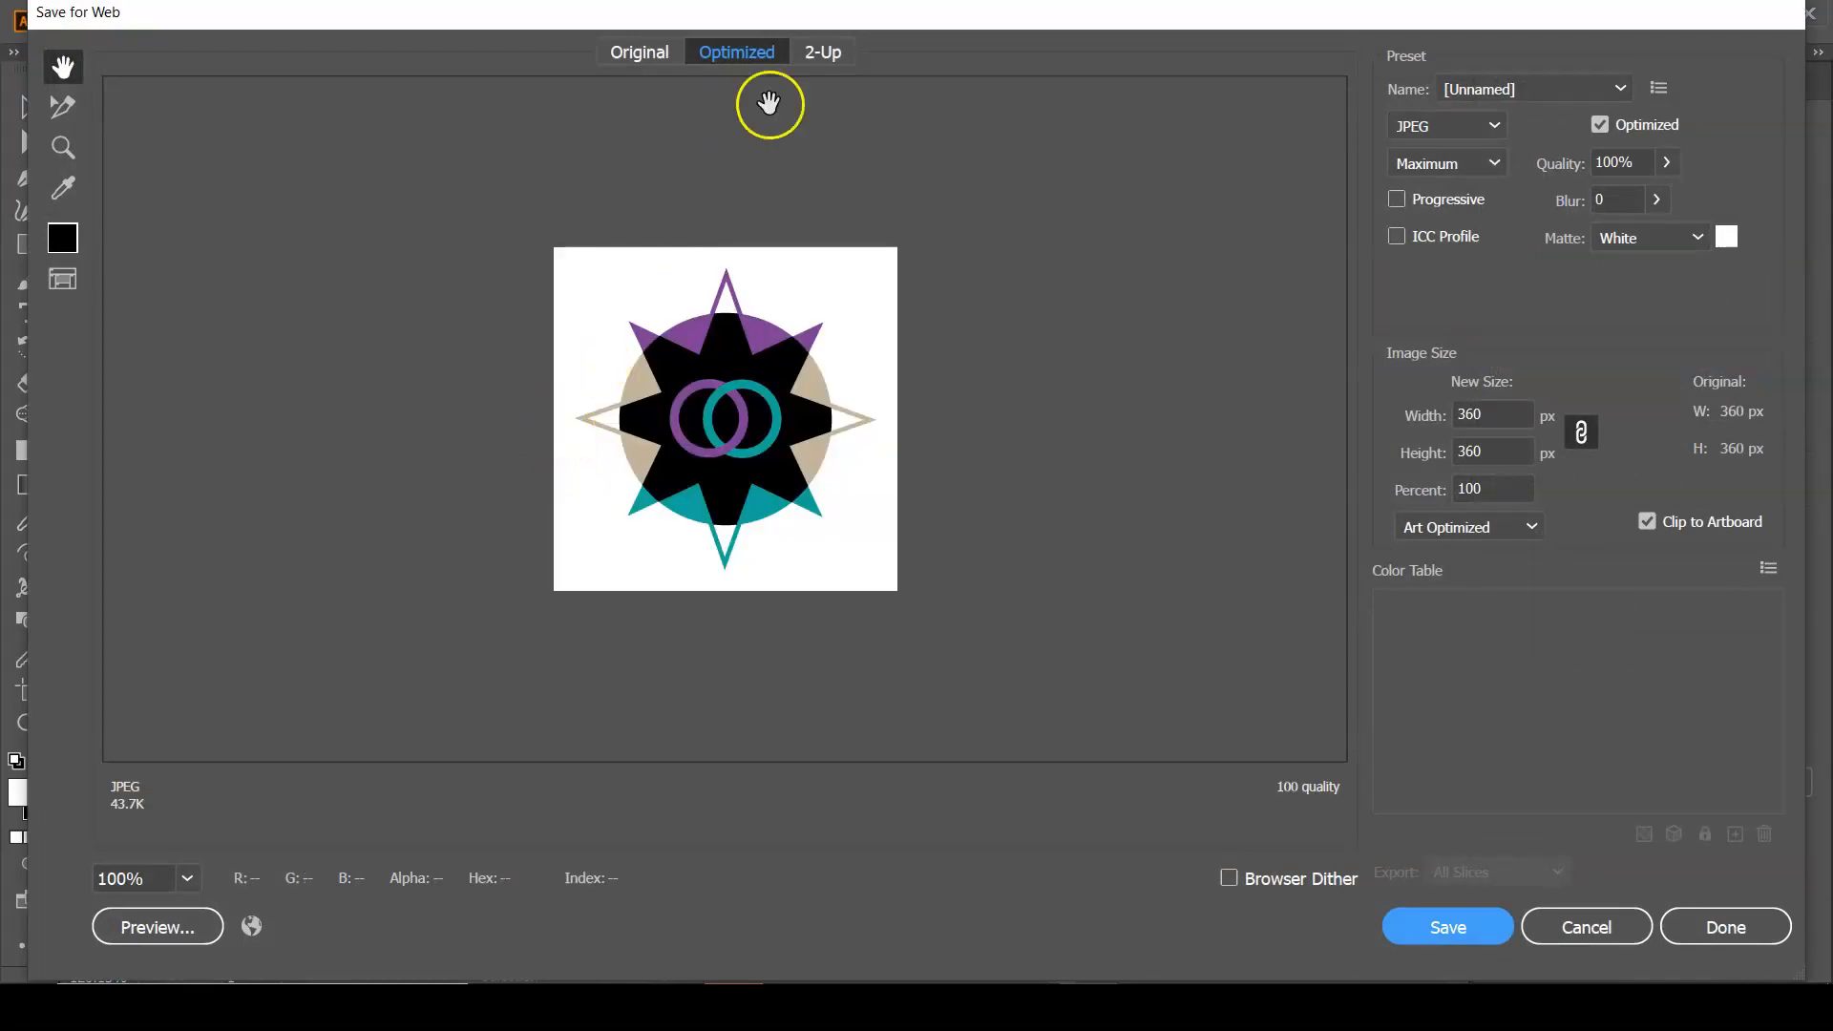
pyautogui.click(656, 59)
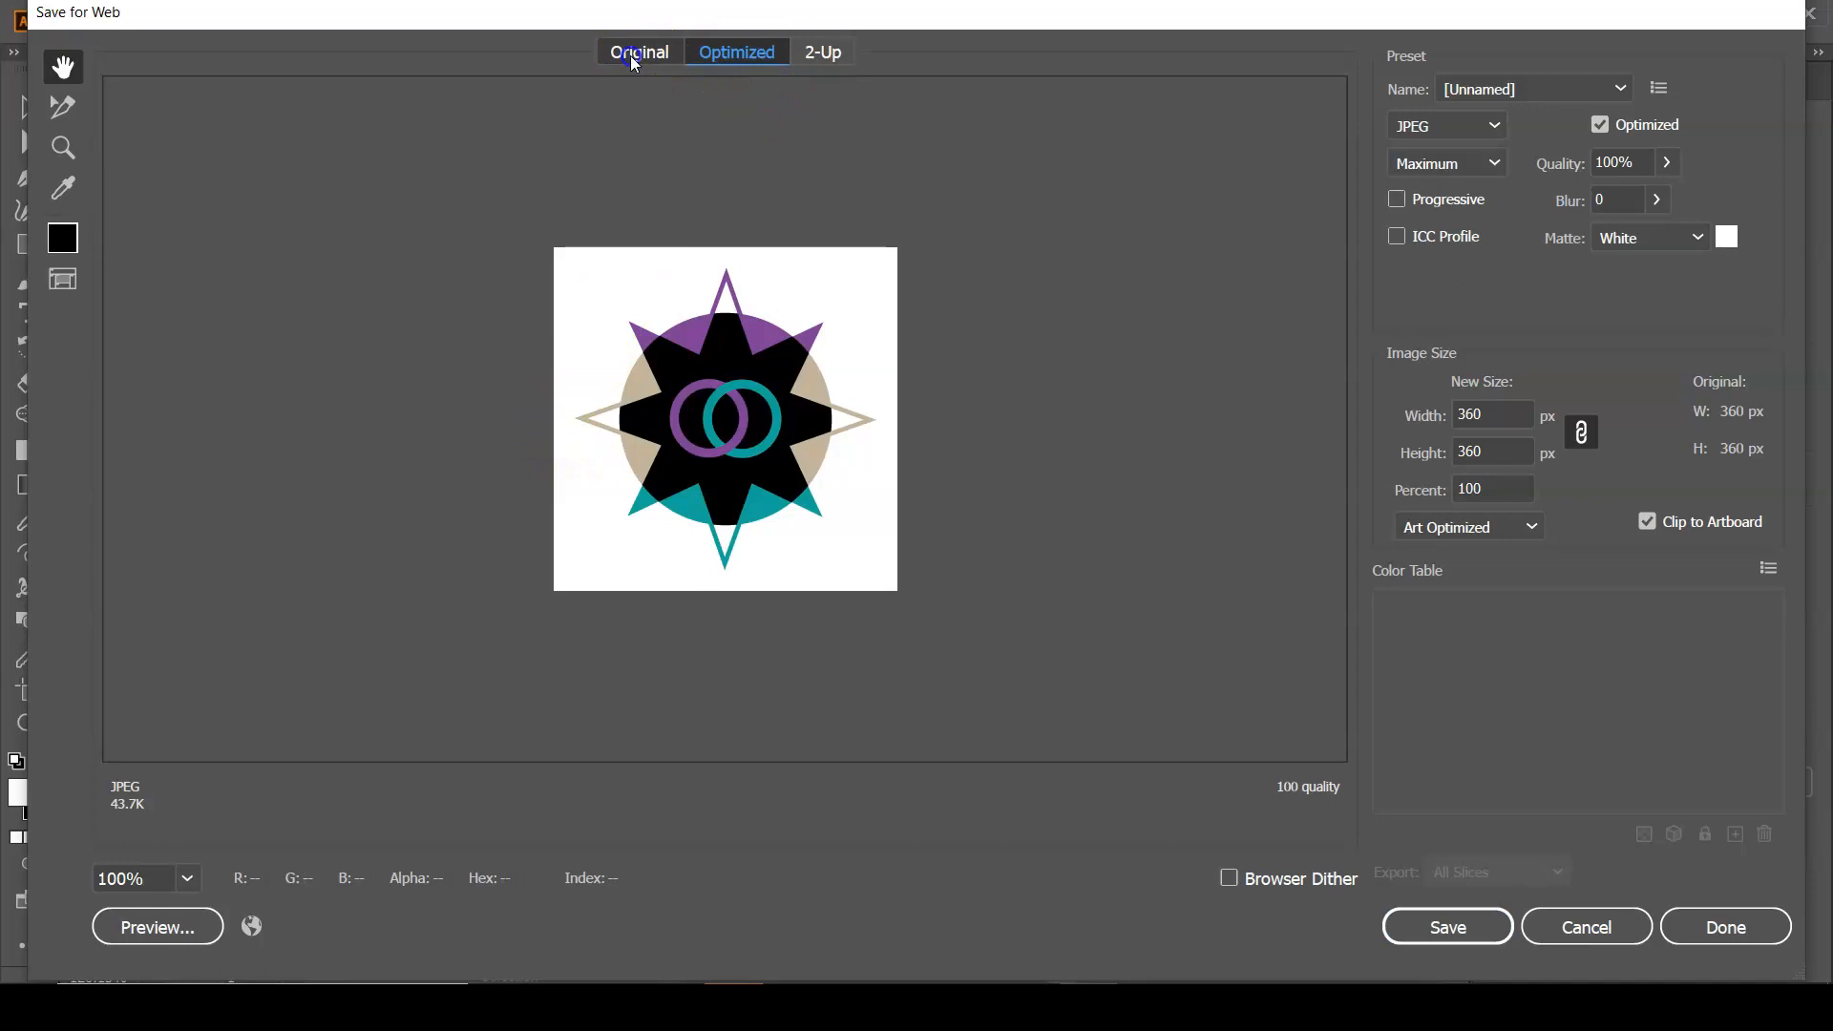
pyautogui.click(707, 57)
pyautogui.click(813, 51)
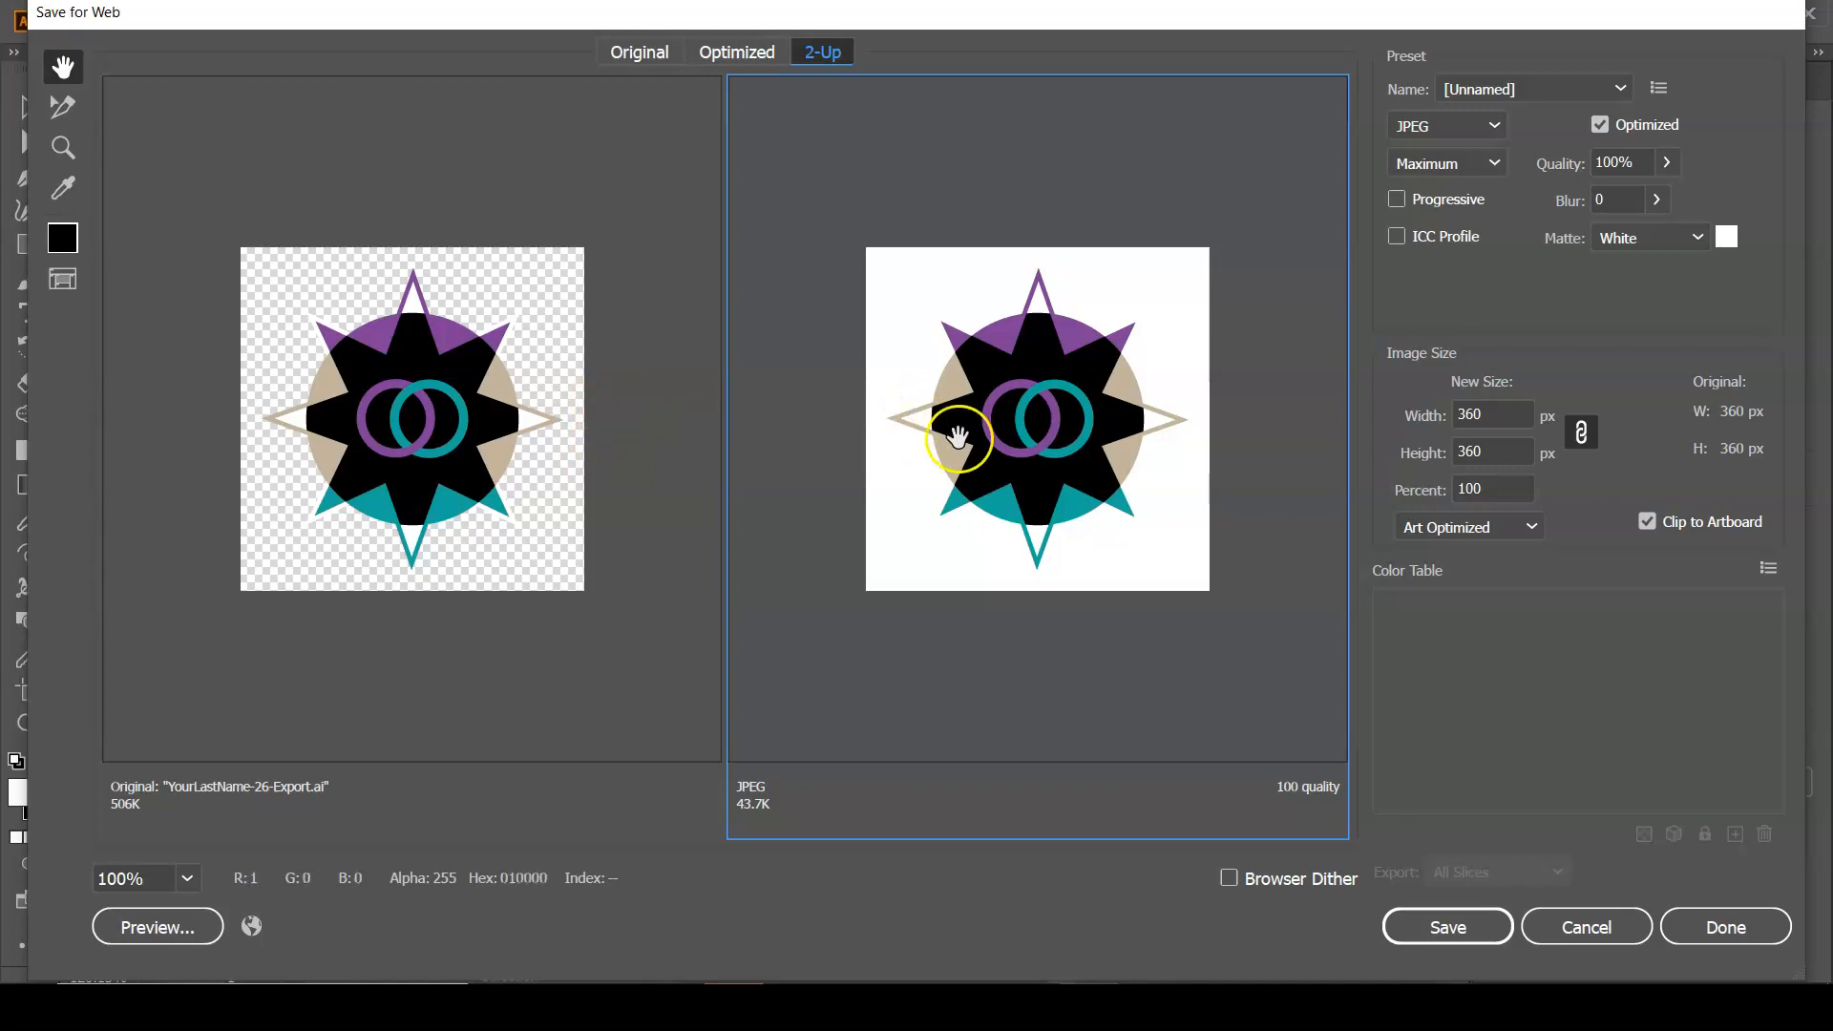
# Preview the export as PNG-8 and as PNG-24, and return the format to PNG-8.
pyautogui.click(1485, 129)
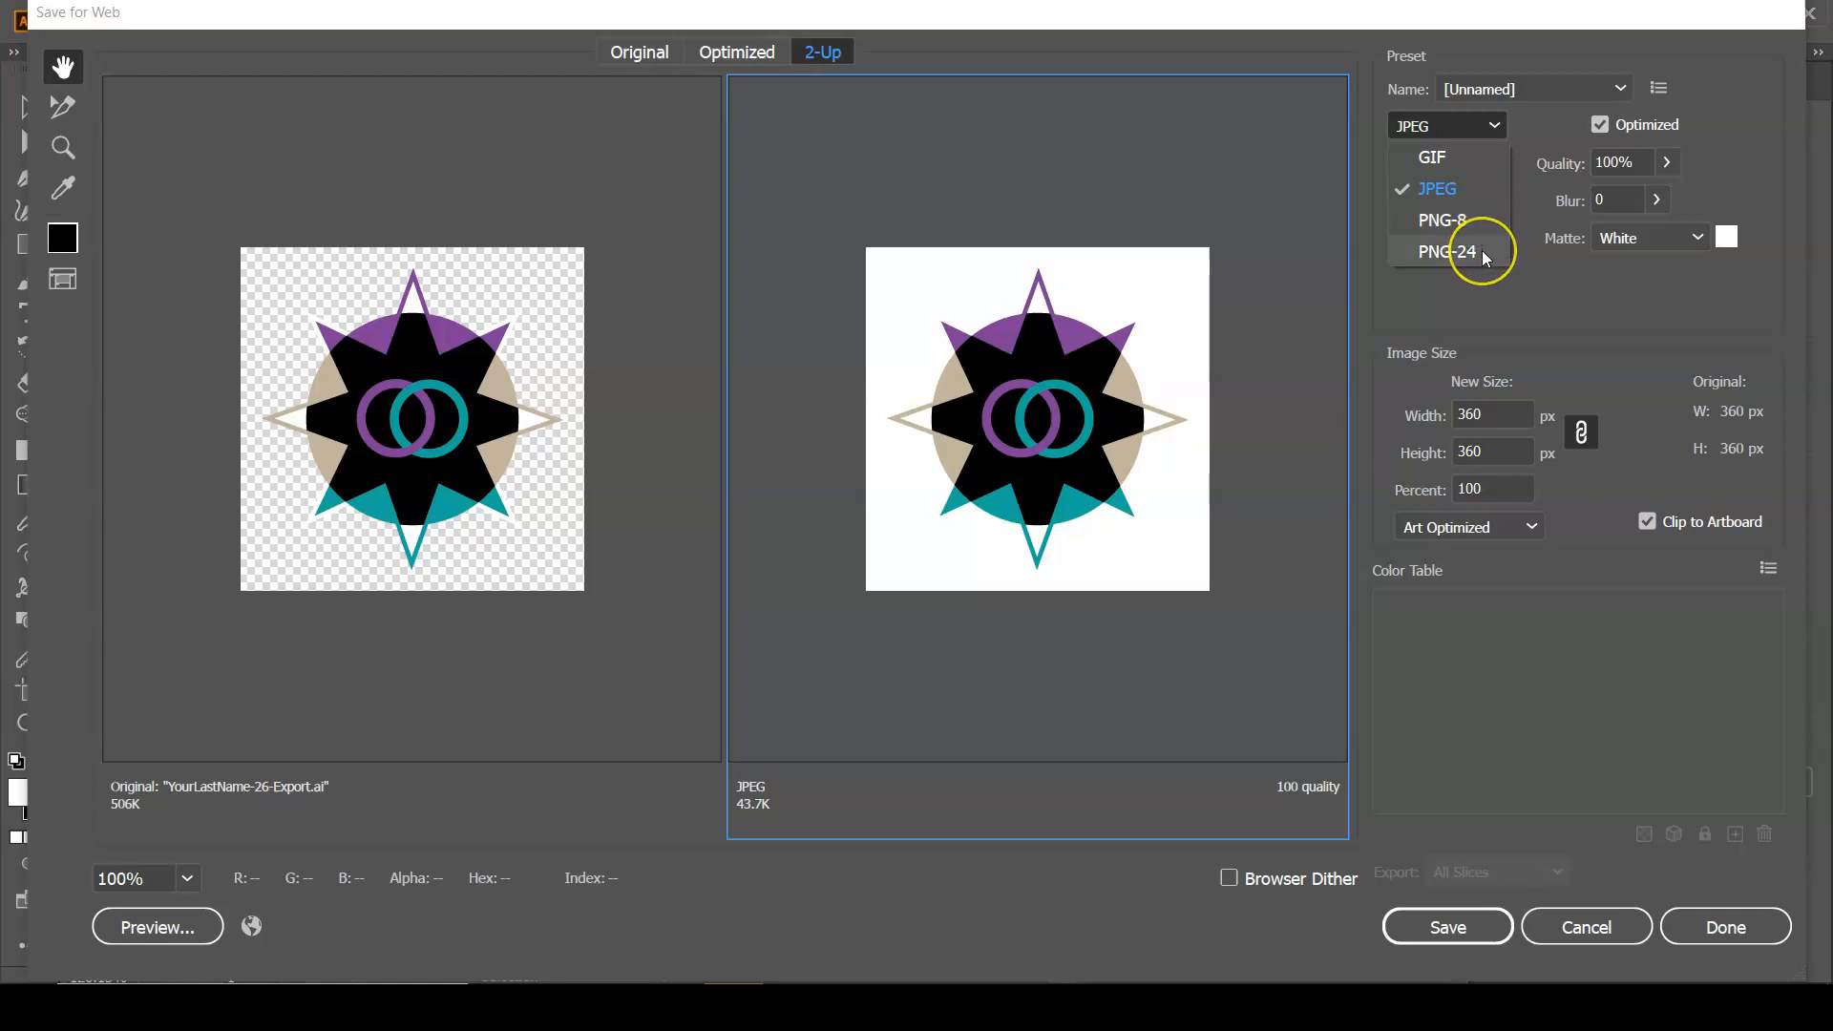
pyautogui.click(1470, 222)
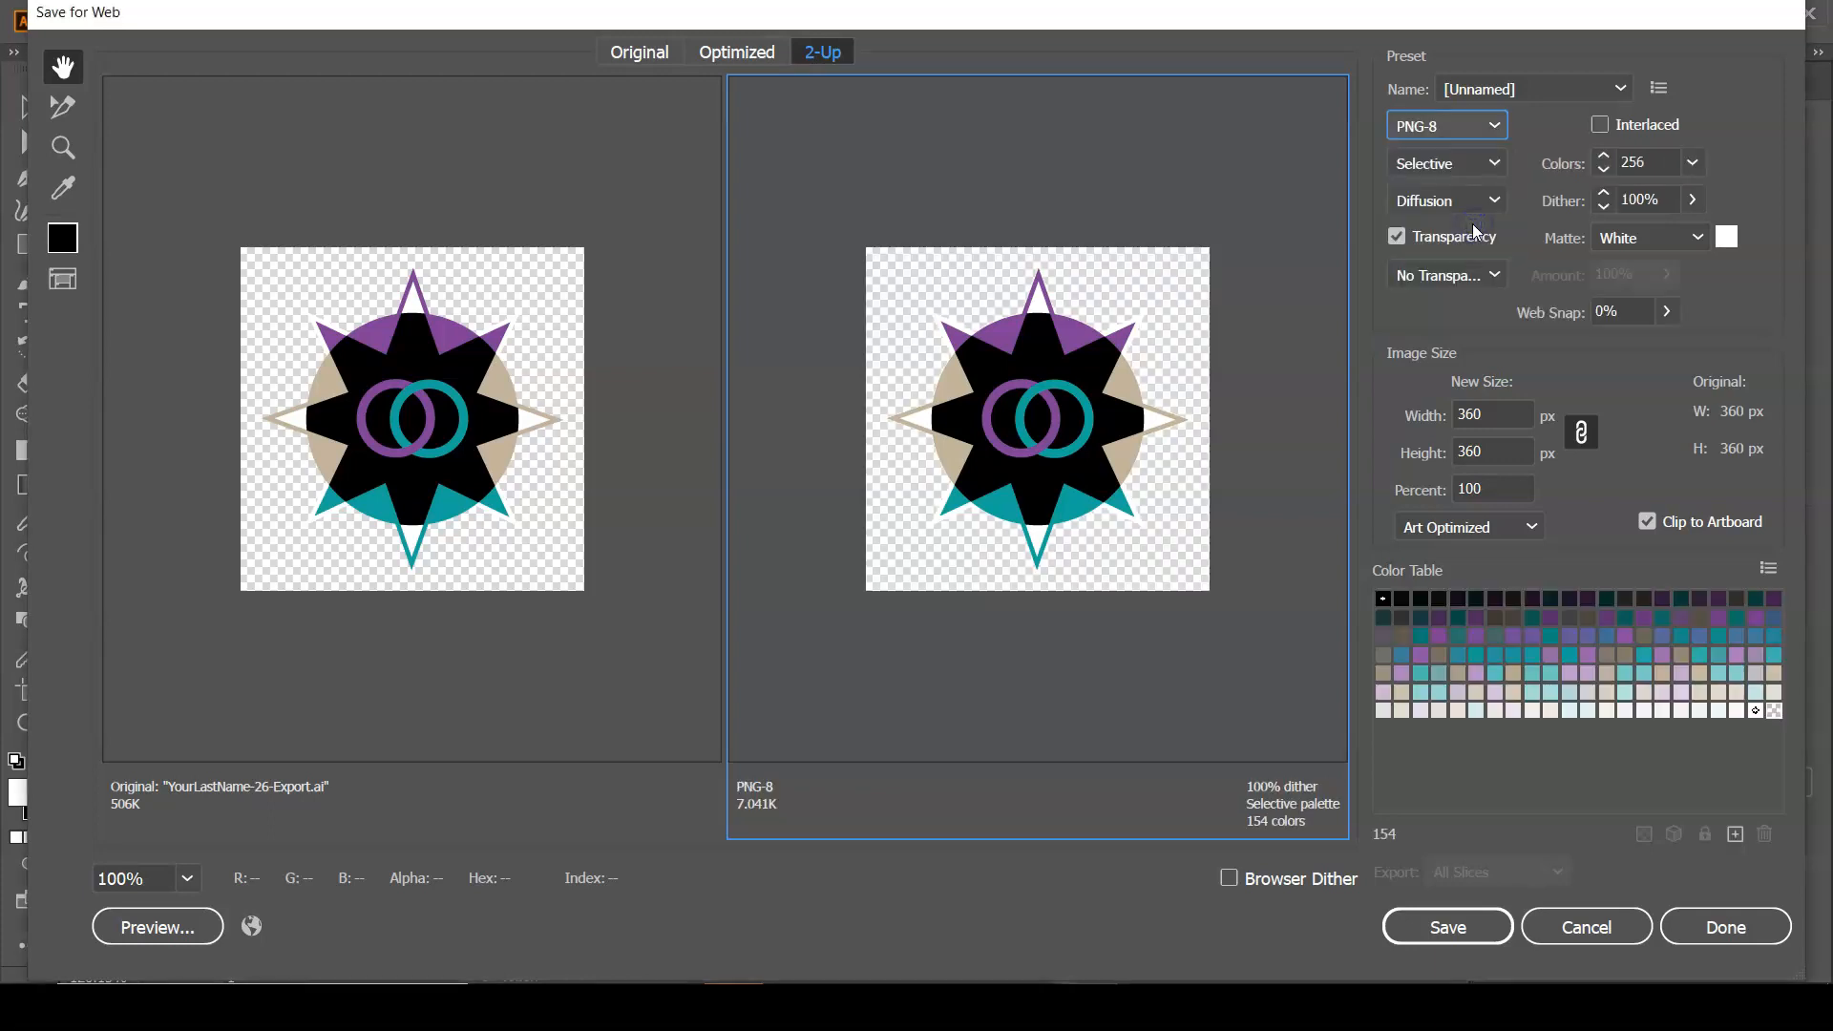
pyautogui.click(1489, 126)
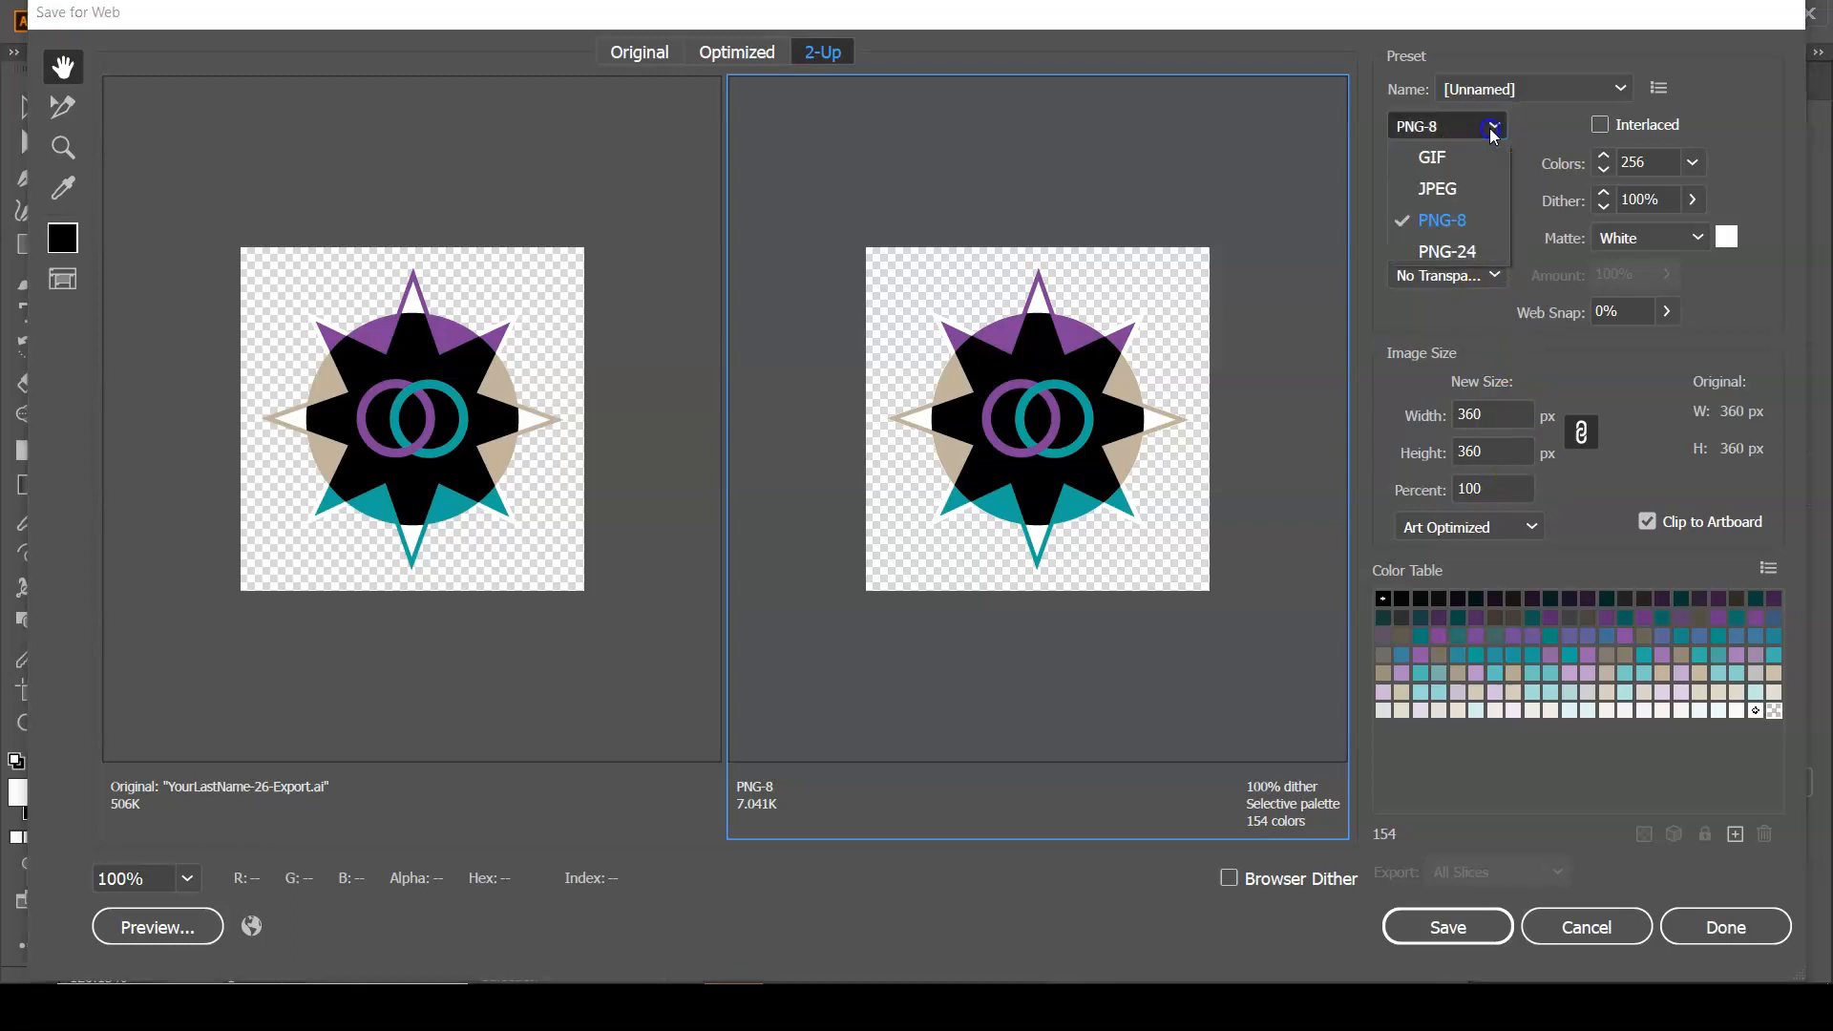
pyautogui.click(1504, 254)
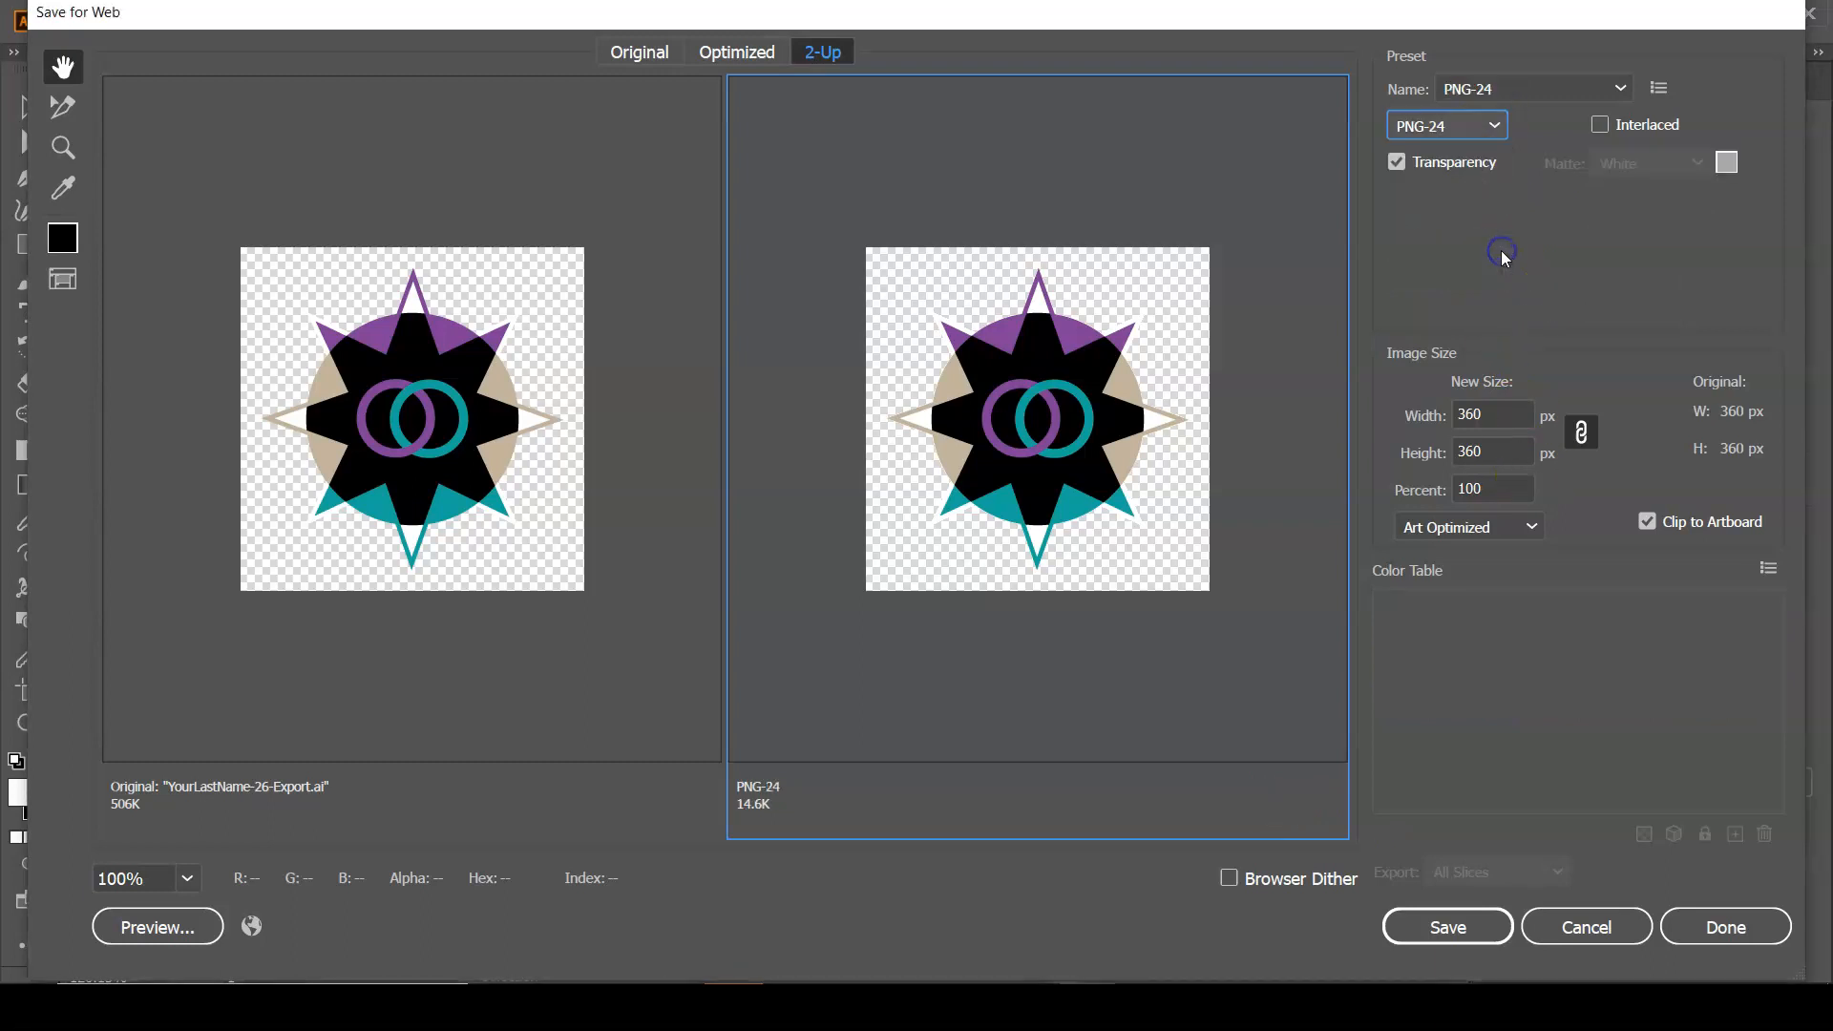
pyautogui.click(1493, 135)
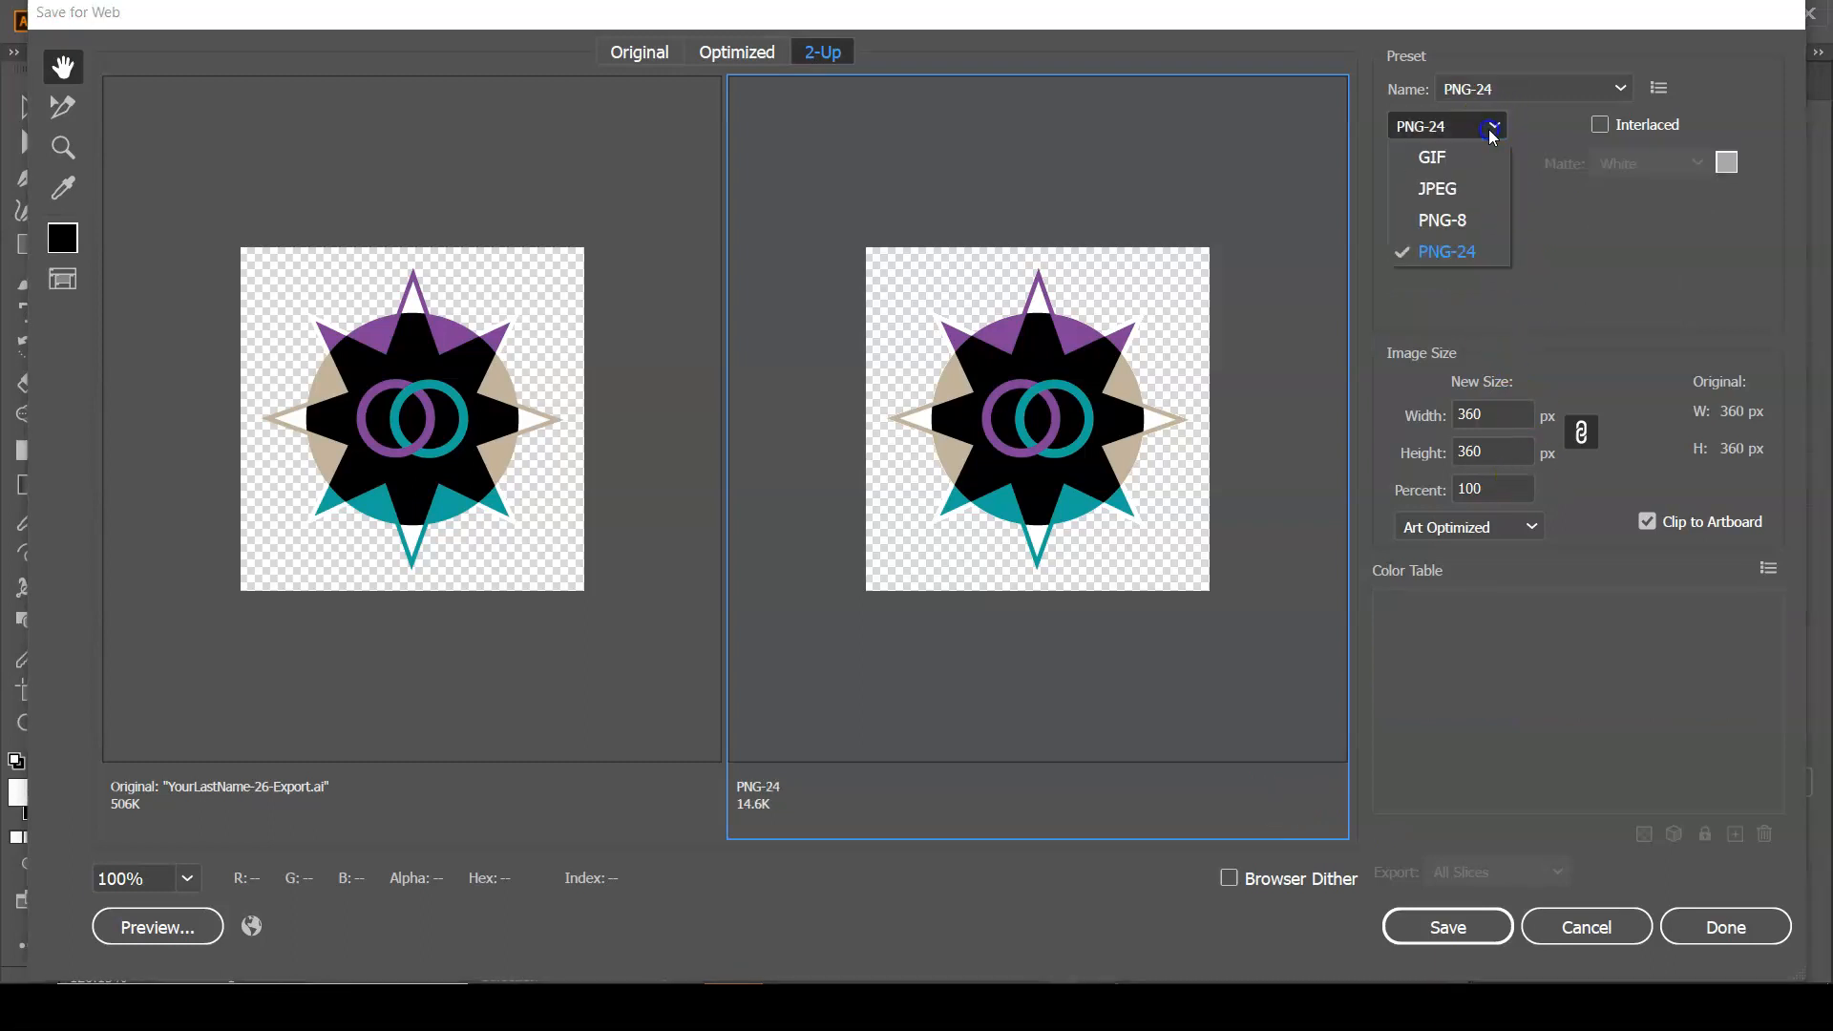
pyautogui.click(1447, 221)
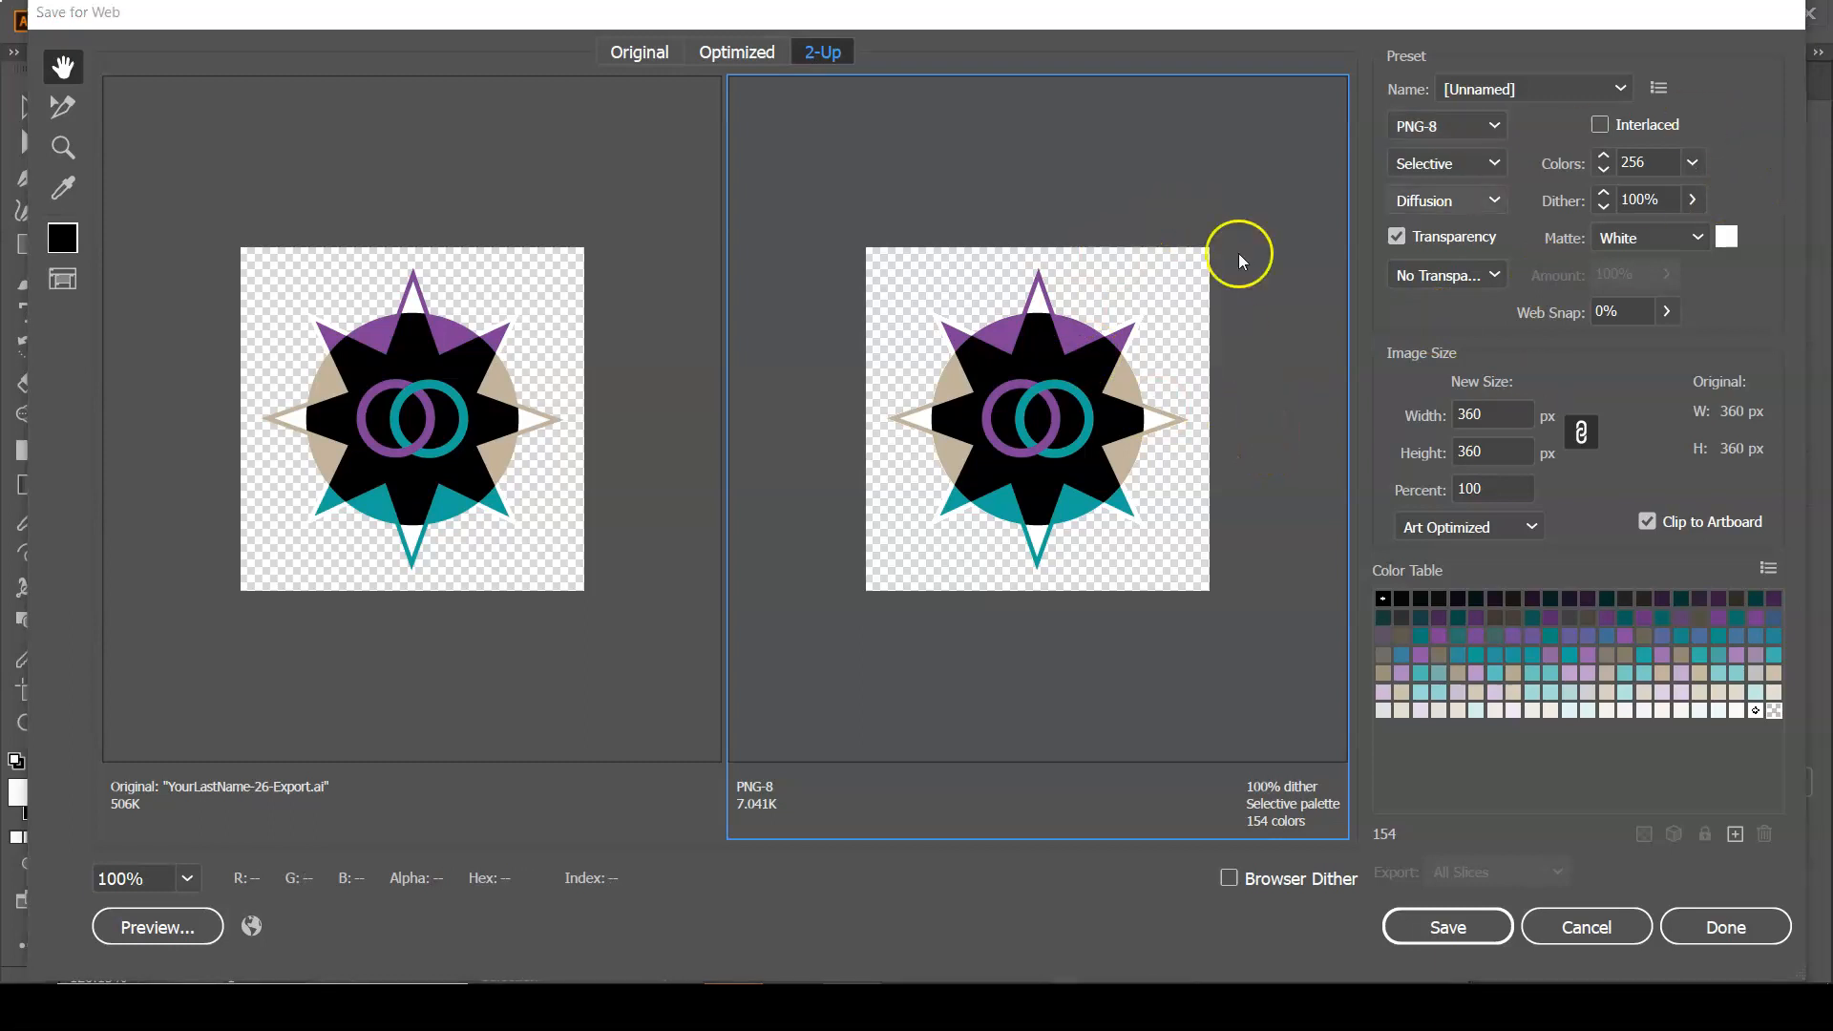
pyautogui.click(1490, 125)
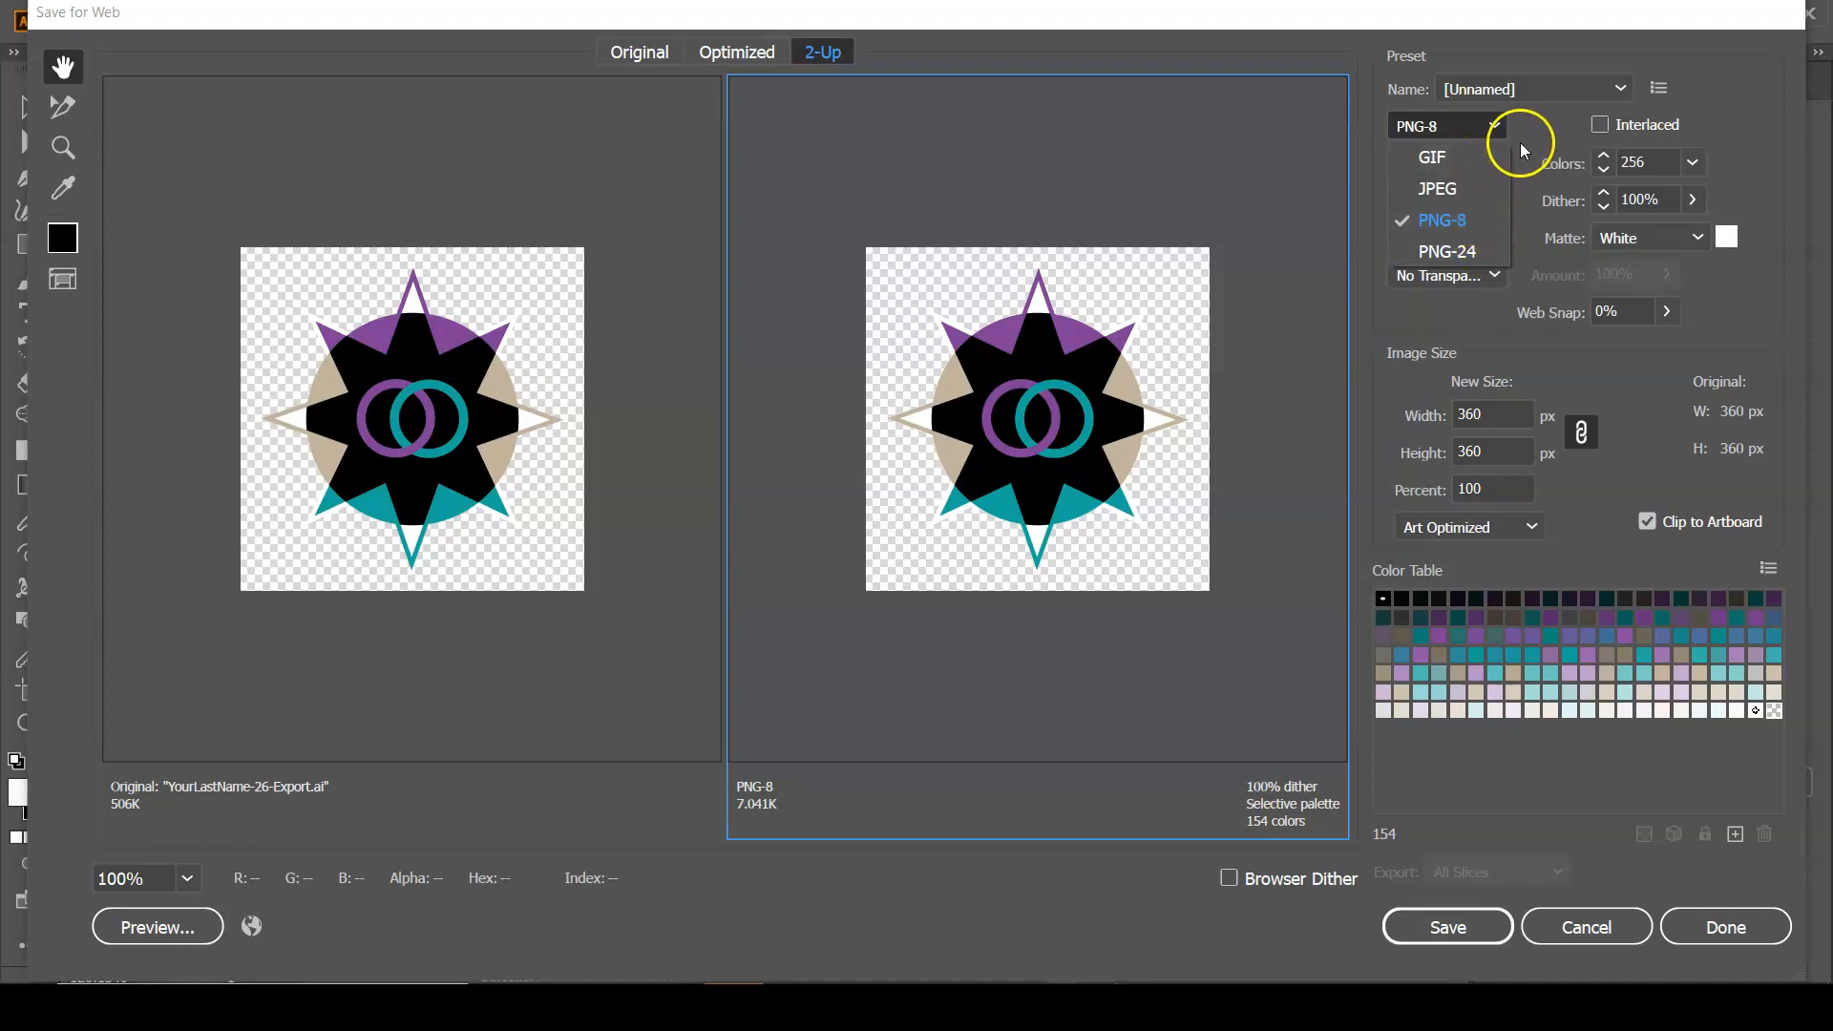
pyautogui.click(1722, 286)
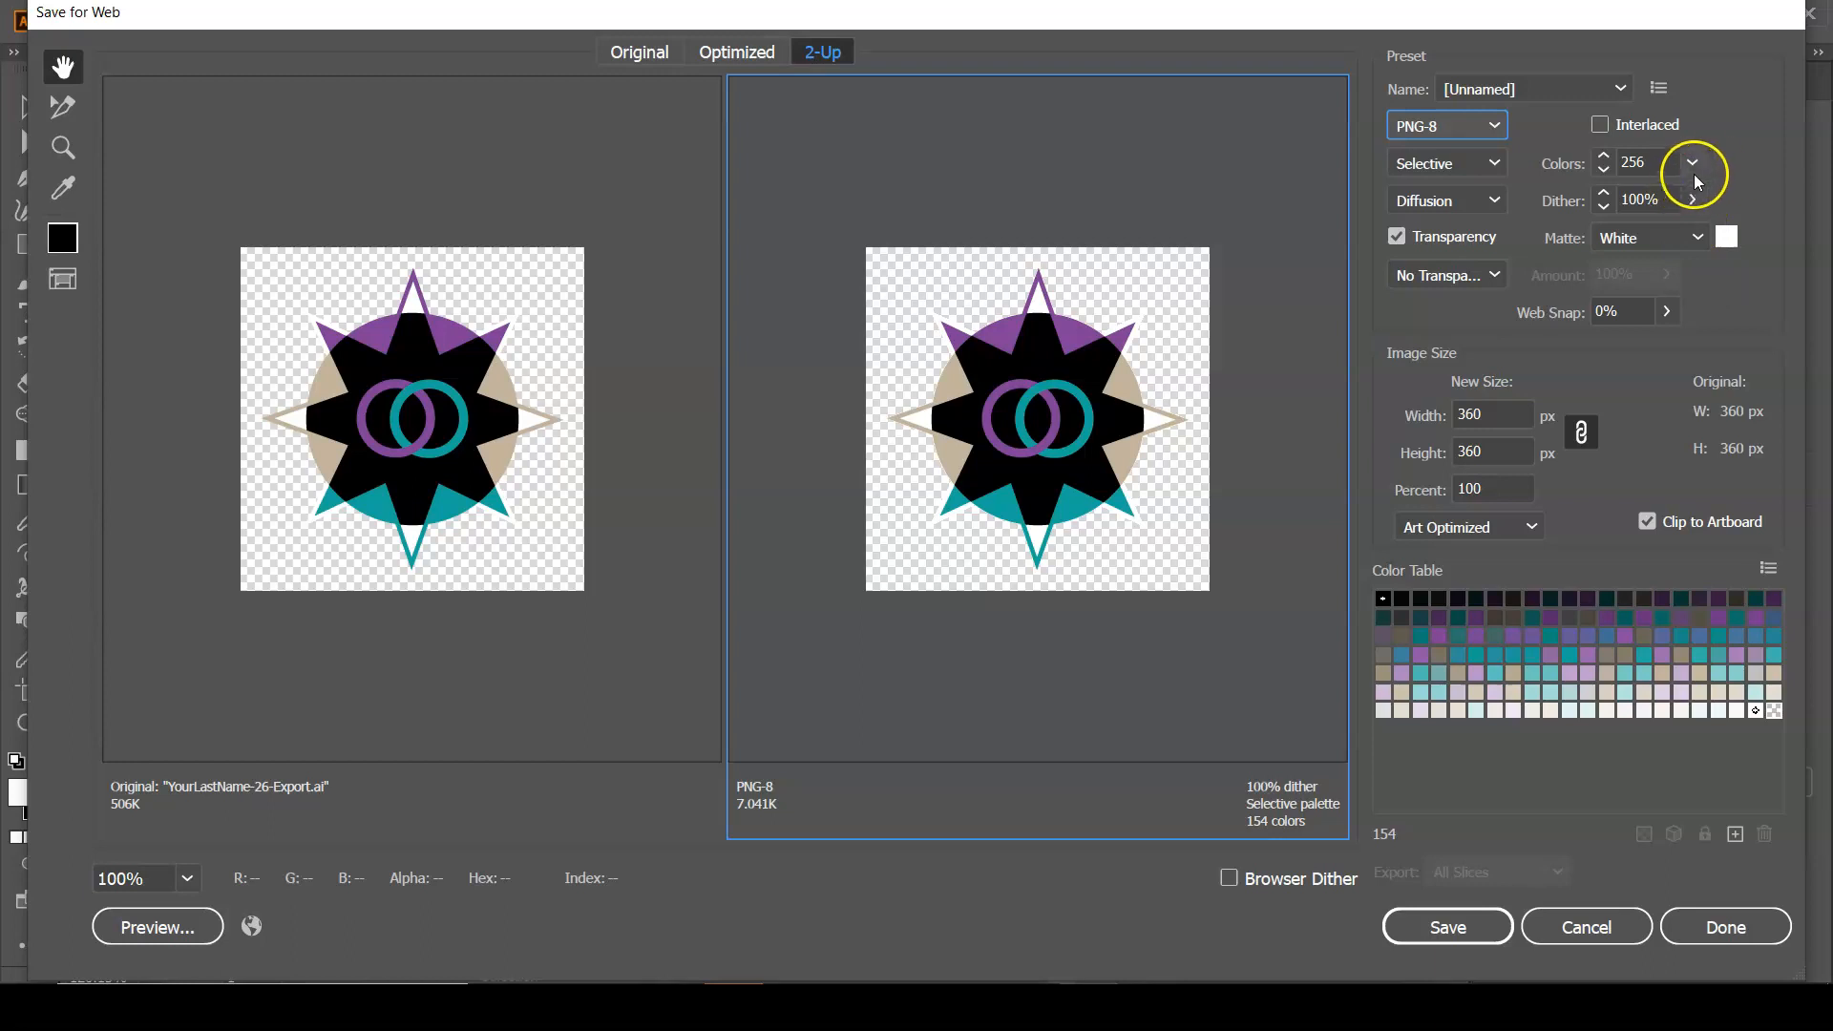
# Turn transparency off for the PNG-8 export to compare the background, and turn it back on.
pyautogui.click(1432, 238)
pyautogui.click(1399, 238)
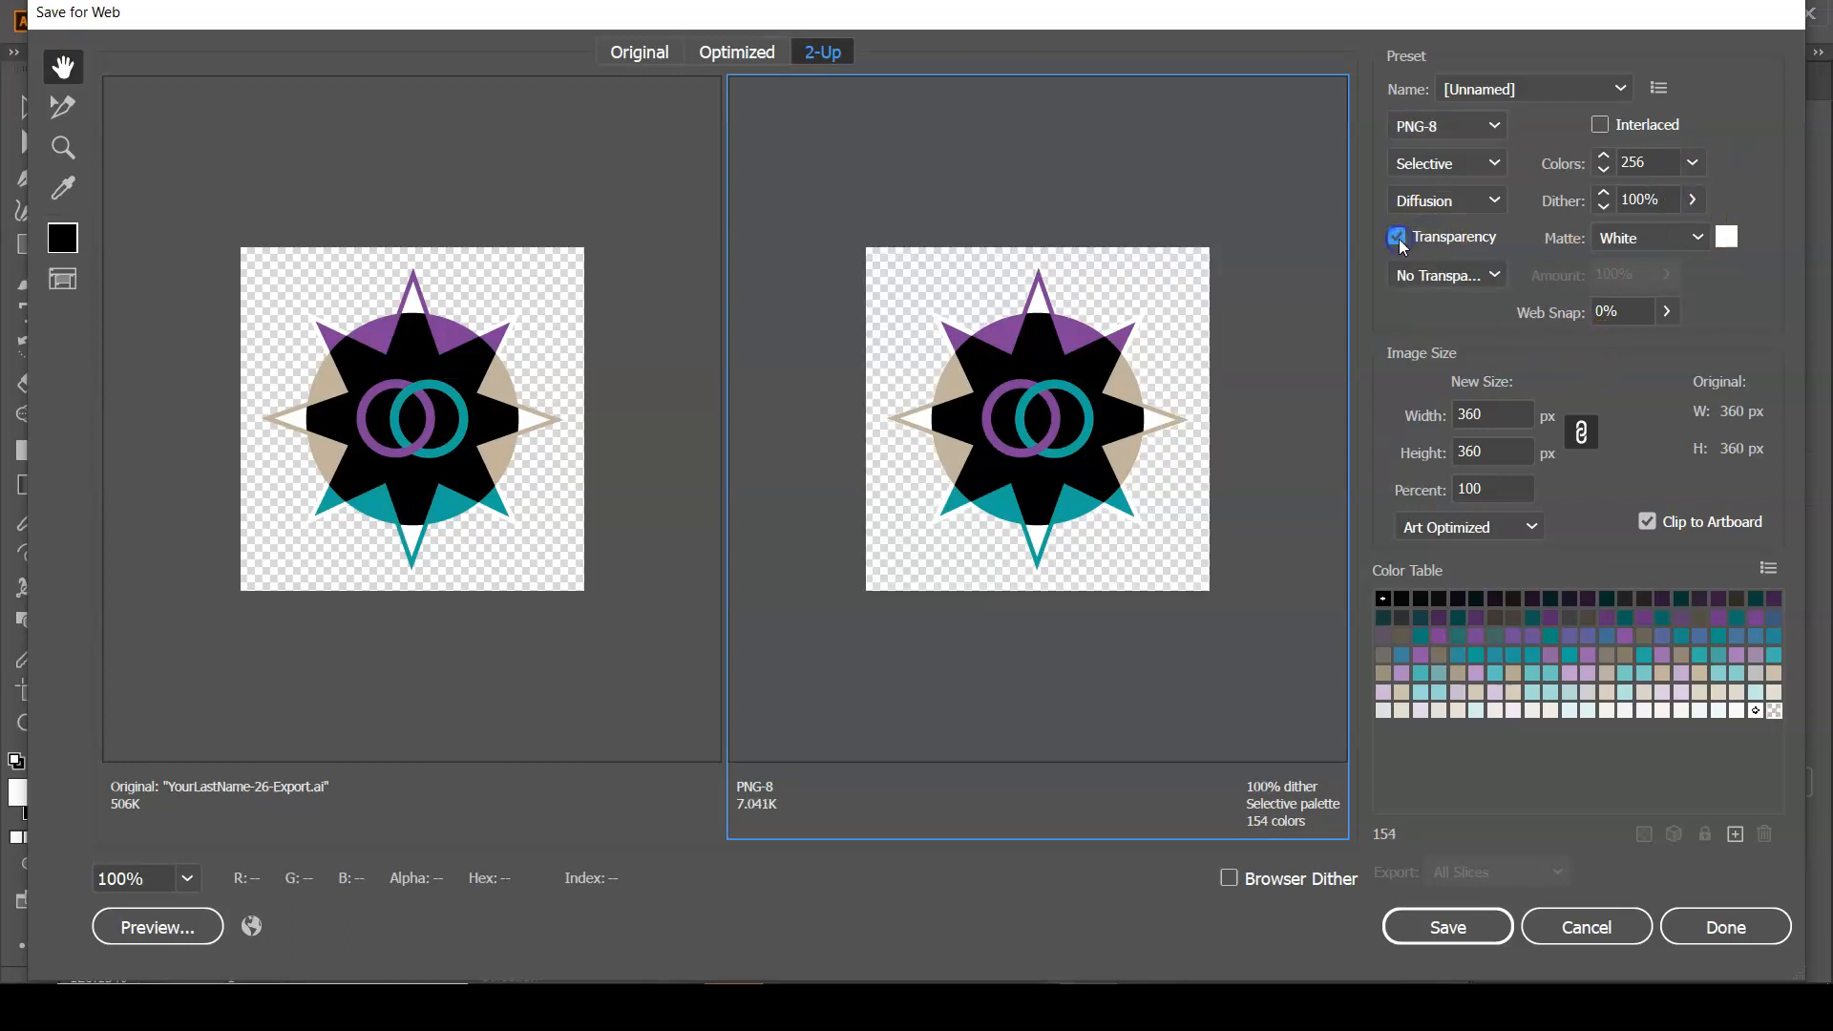
pyautogui.click(1398, 238)
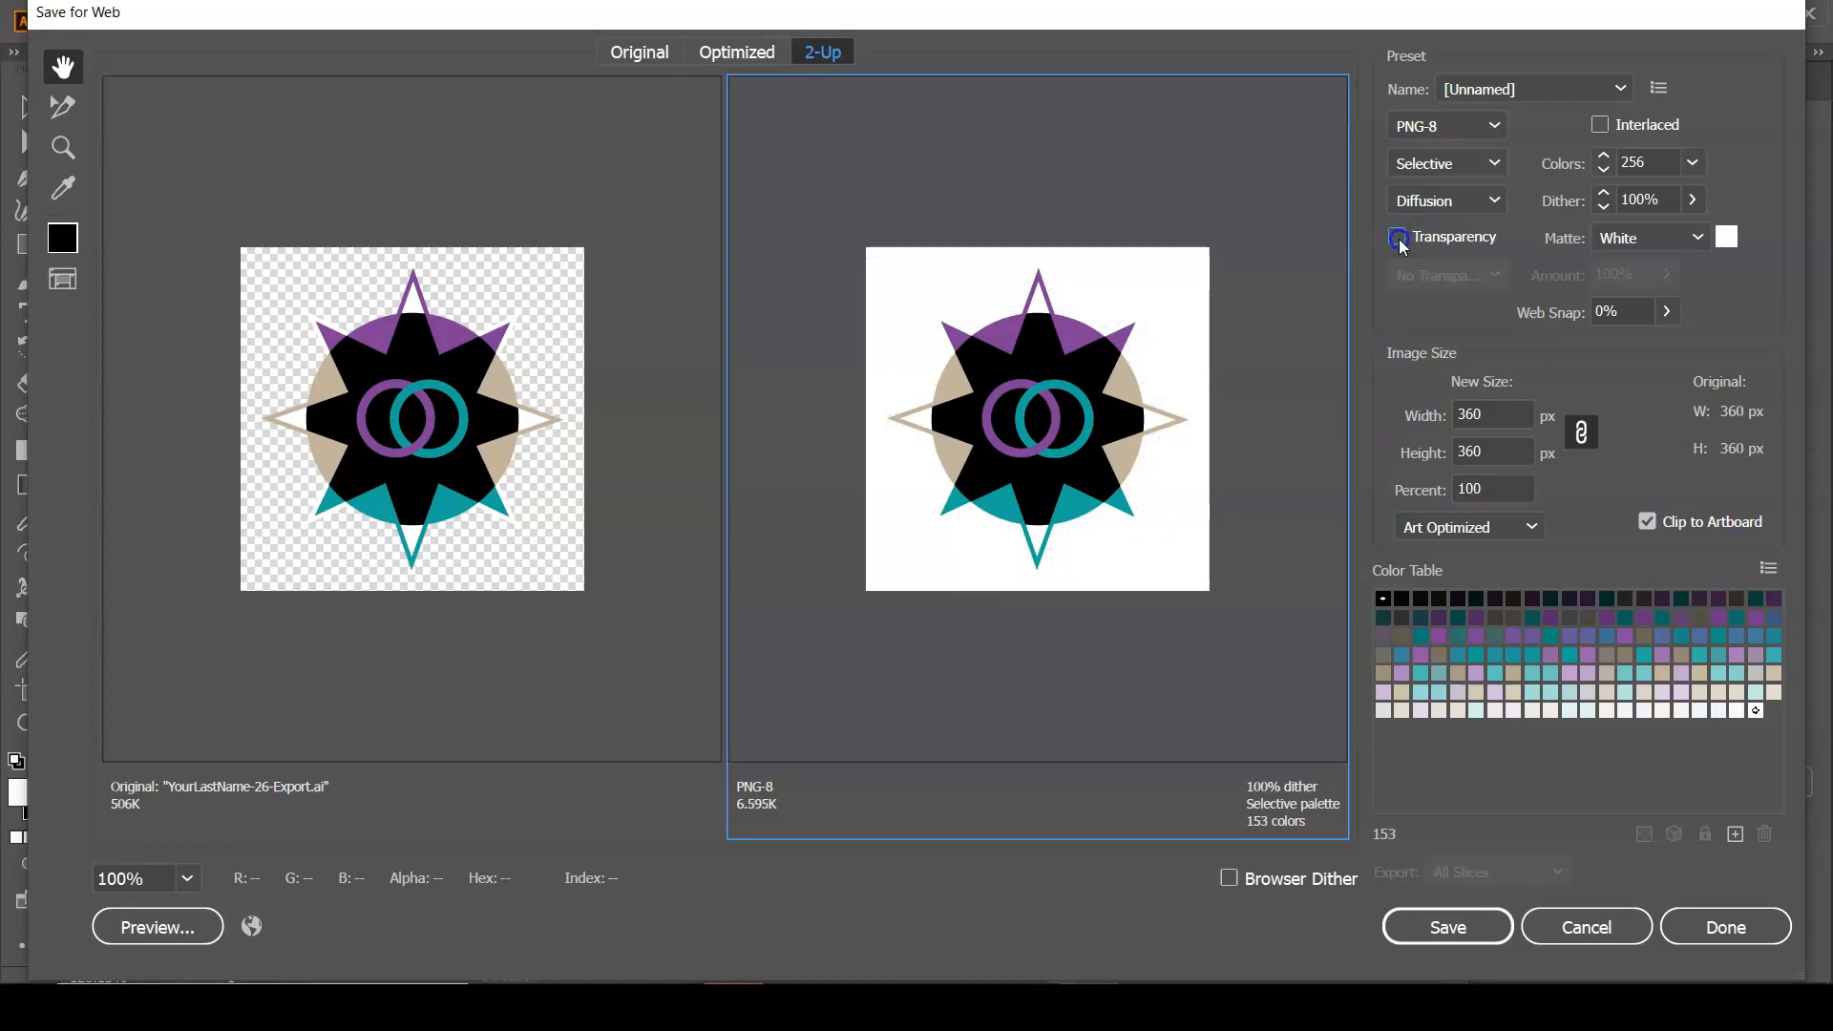
pyautogui.click(1398, 238)
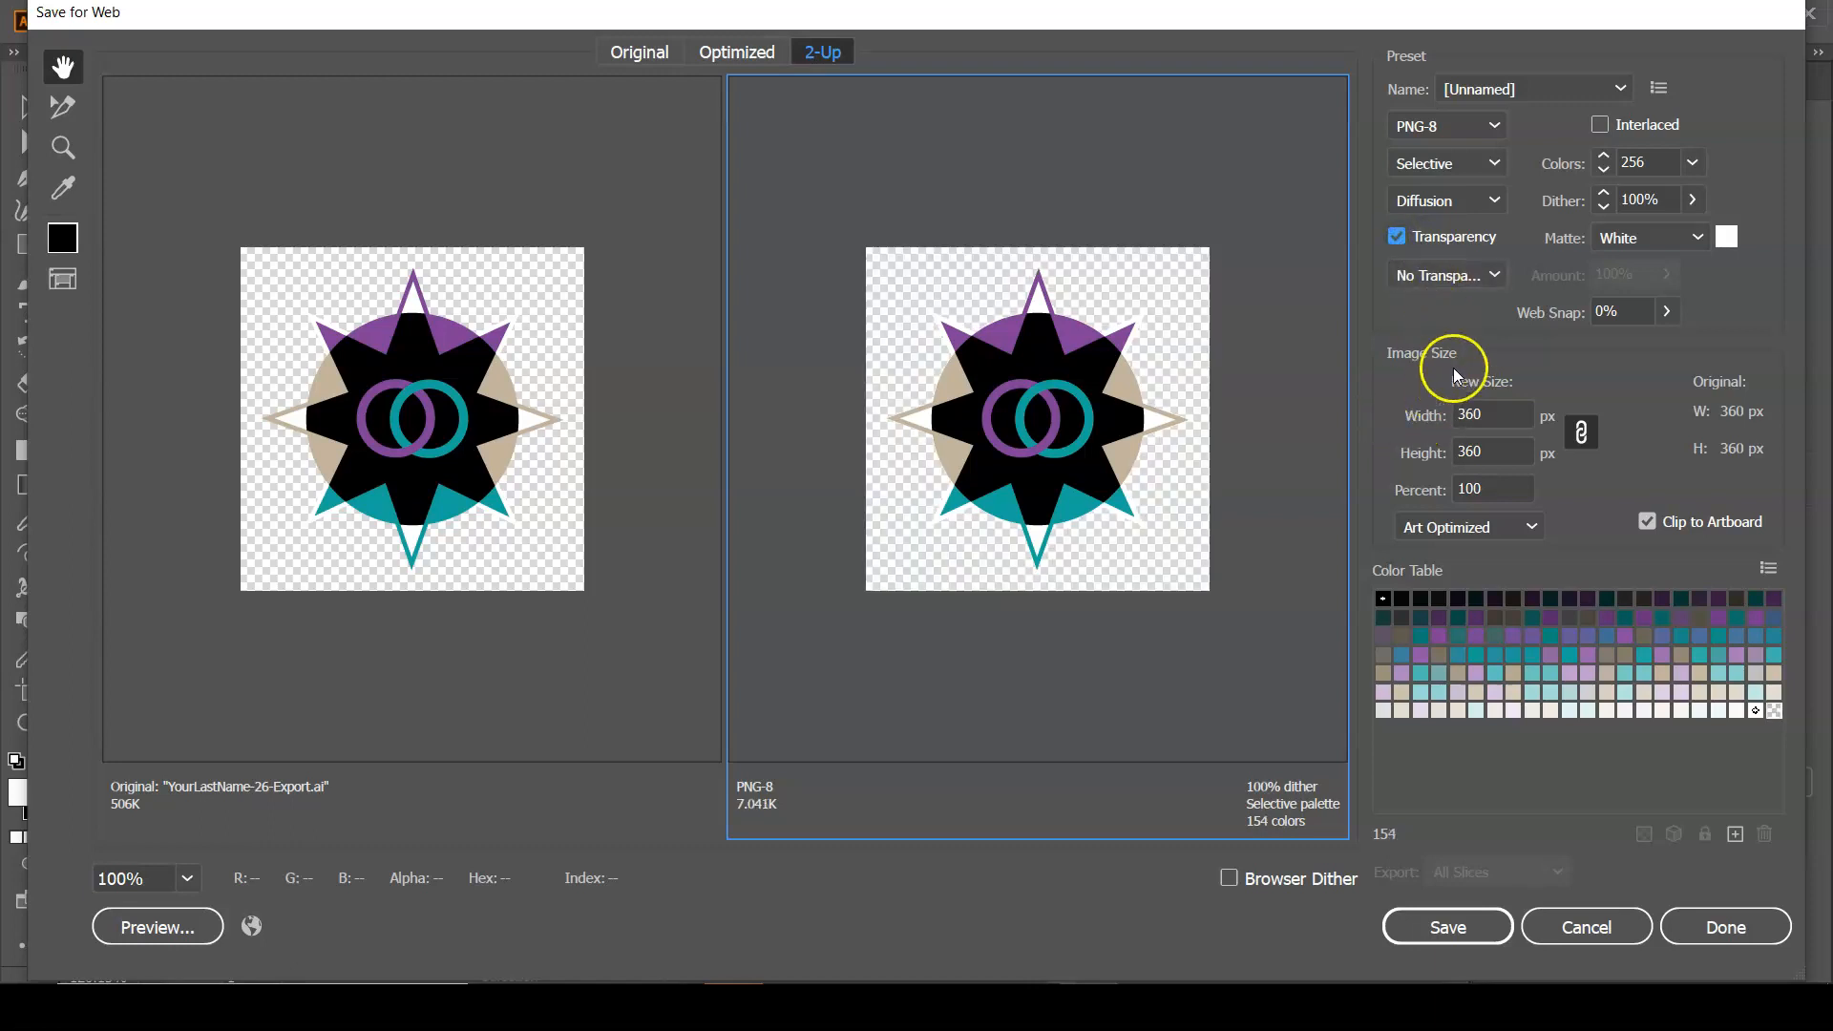
# Set the web export format to JPEG.
pyautogui.click(1493, 413)
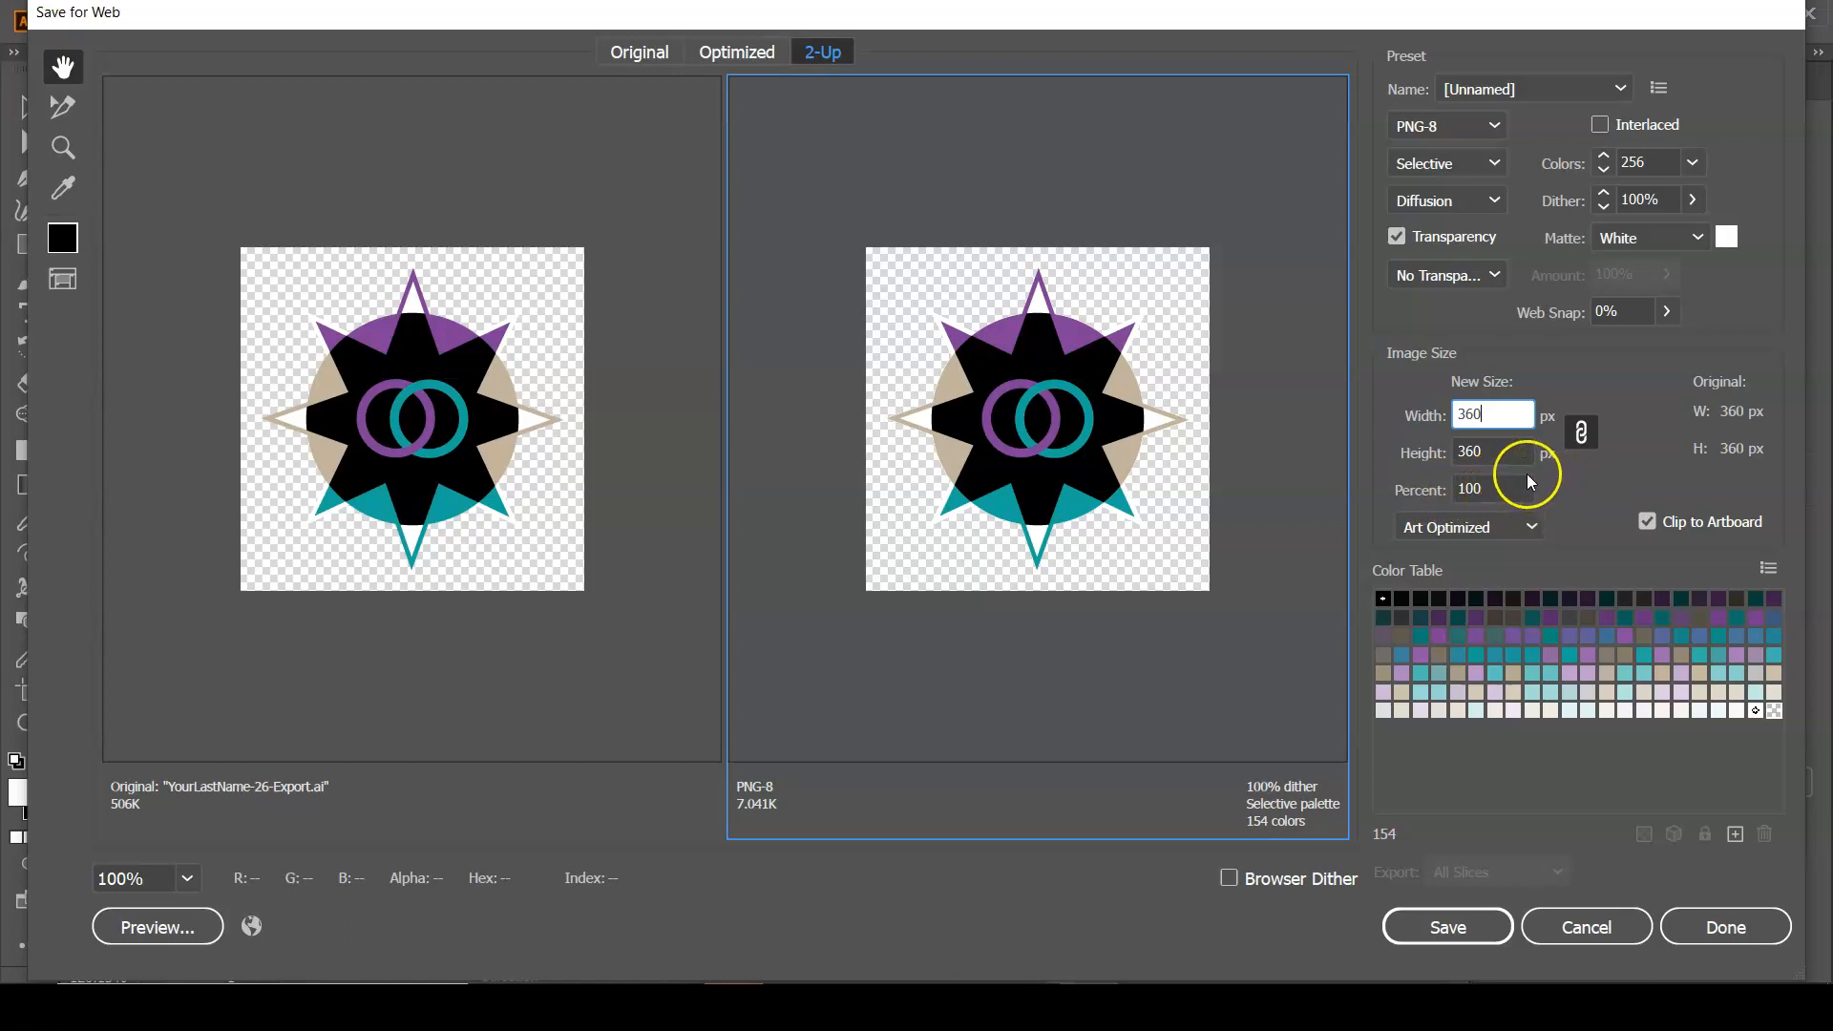
pyautogui.click(1450, 129)
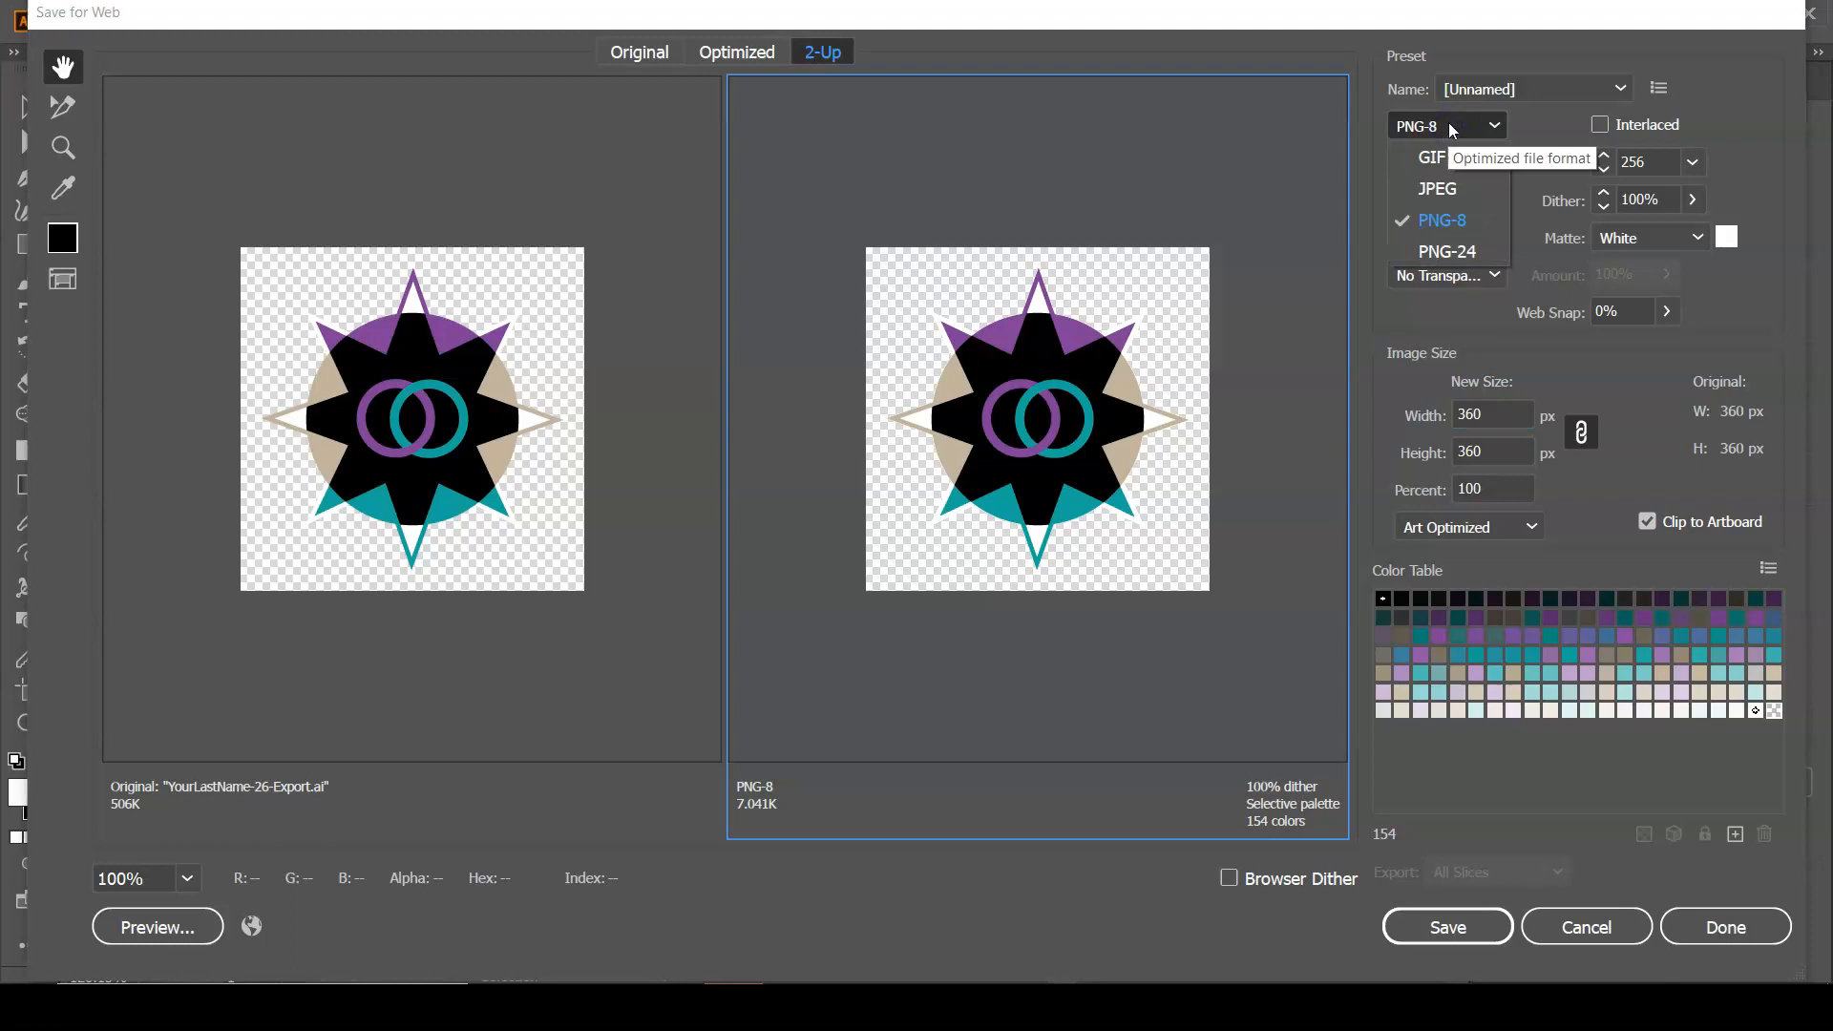
pyautogui.click(1466, 187)
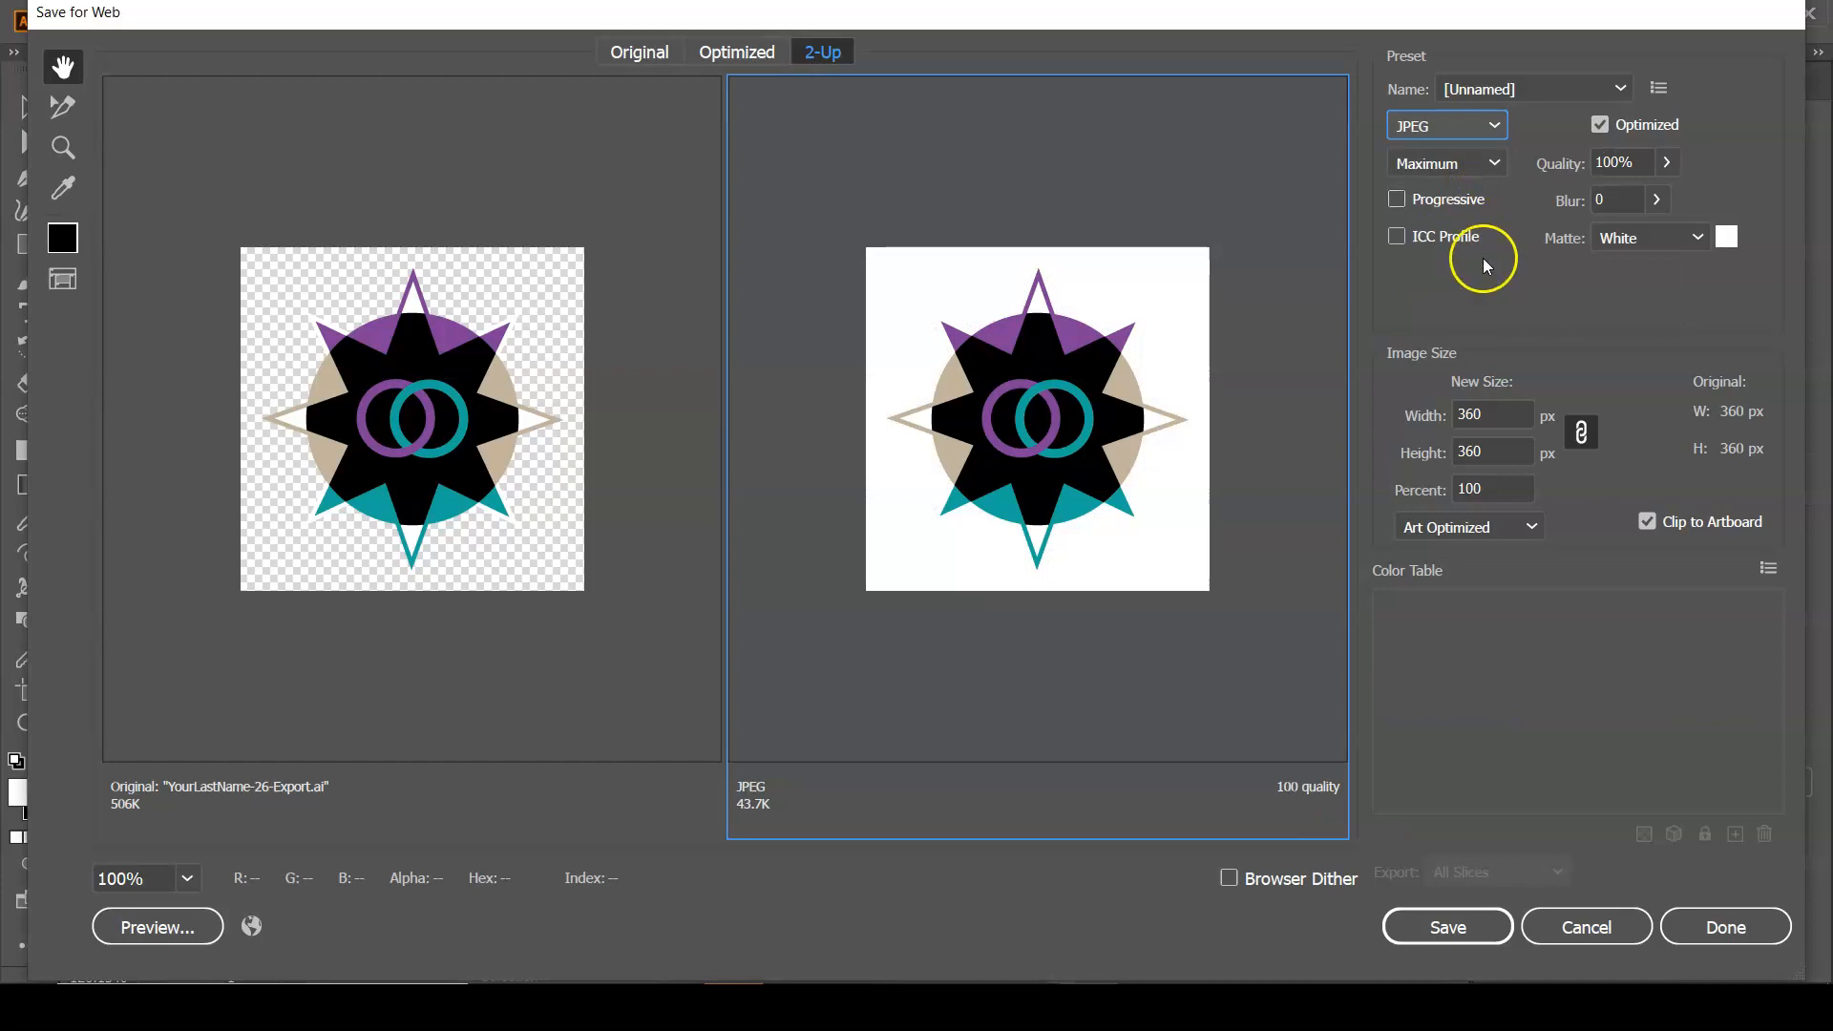
# Scale the JPEG export to 50 percent of the original size.
pyautogui.click(1475, 487)
pyautogui.moveTo(1475, 487); pyautogui.dragTo(1422, 510)
pyautogui.write('50')
pyautogui.click(1228, 561)
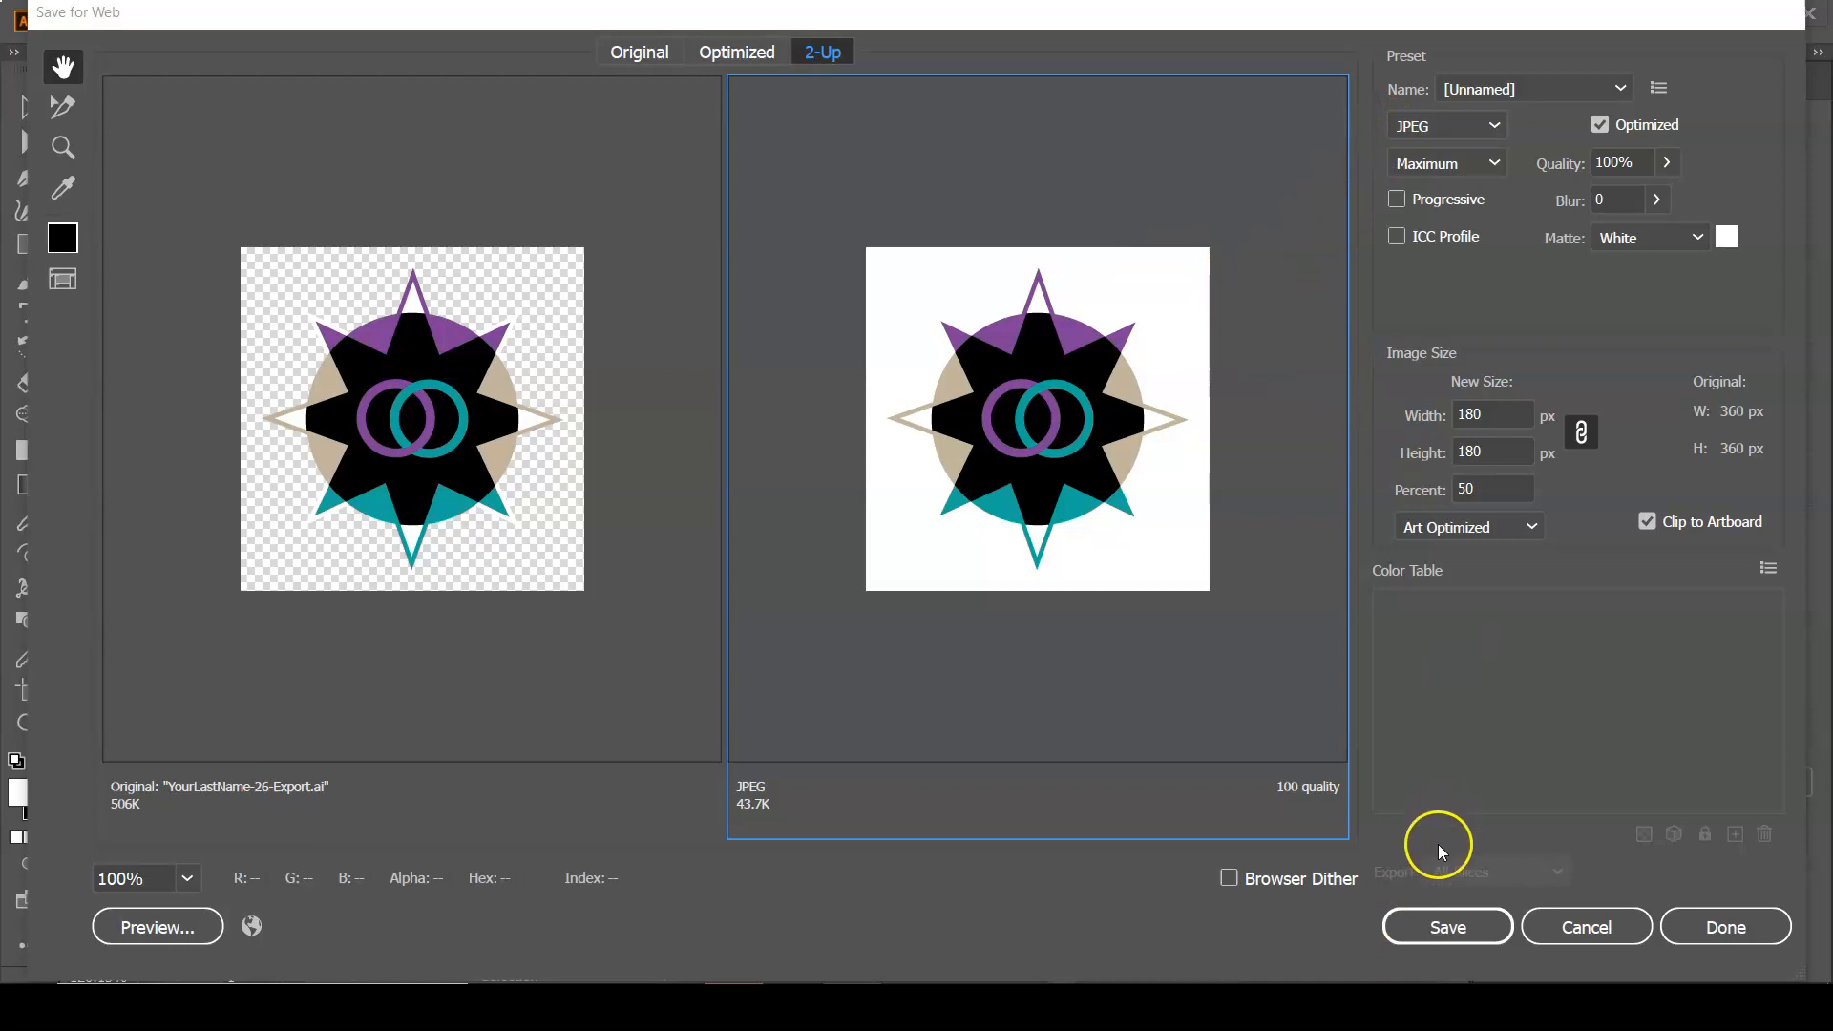
# Save the JPEG as YourLastName-26-Export.jpg in the 26-Ai-Exporting folder, replacing the existing file.
pyautogui.click(1434, 929)
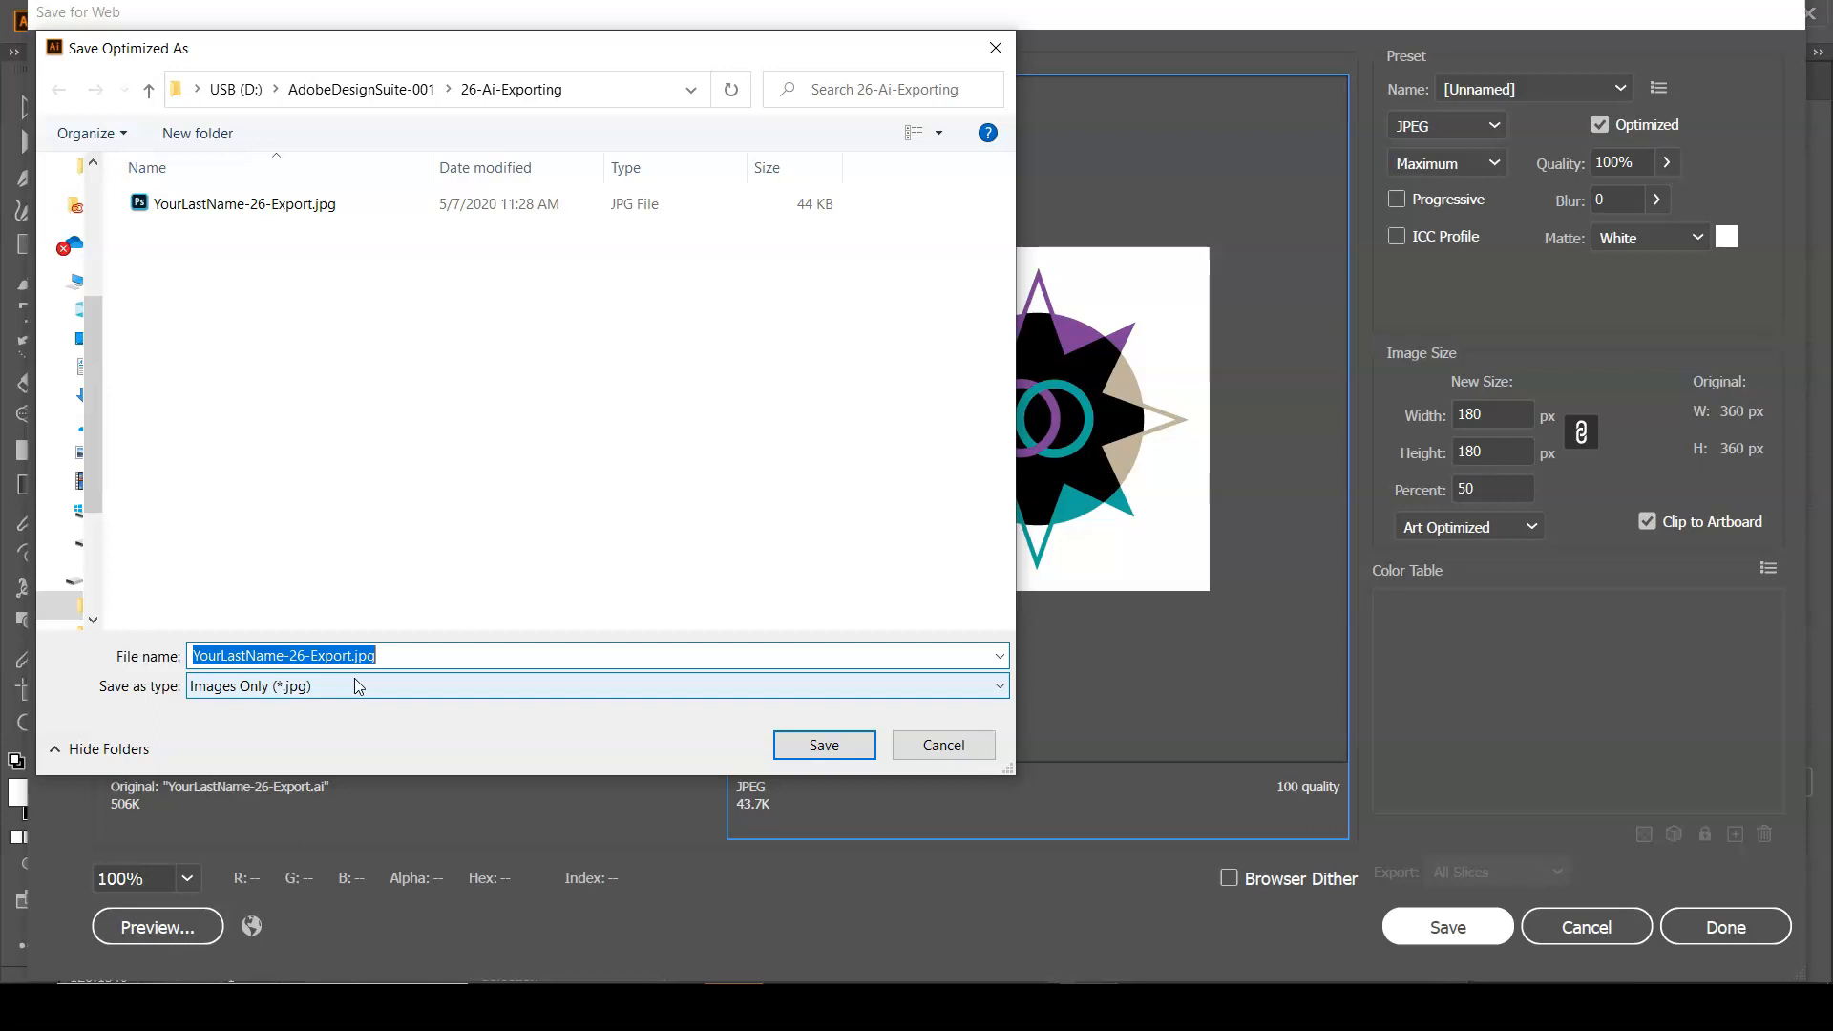
pyautogui.click(810, 745)
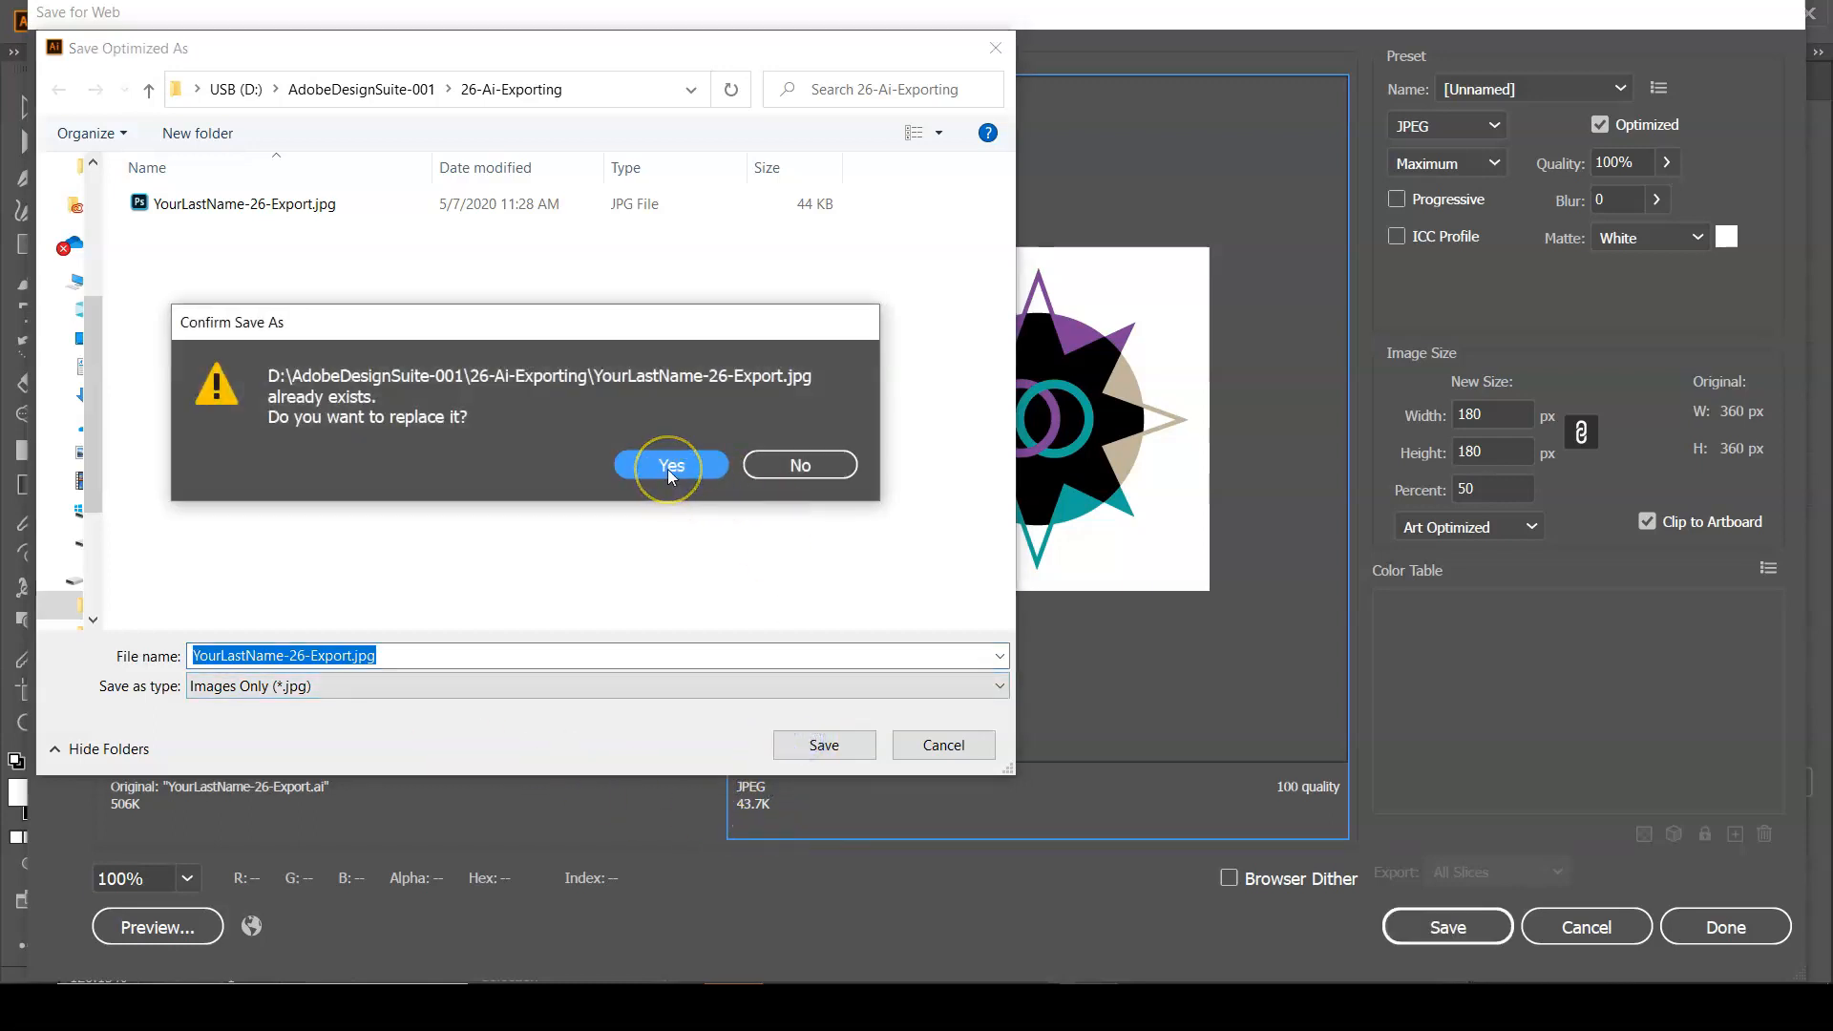
pyautogui.click(671, 466)
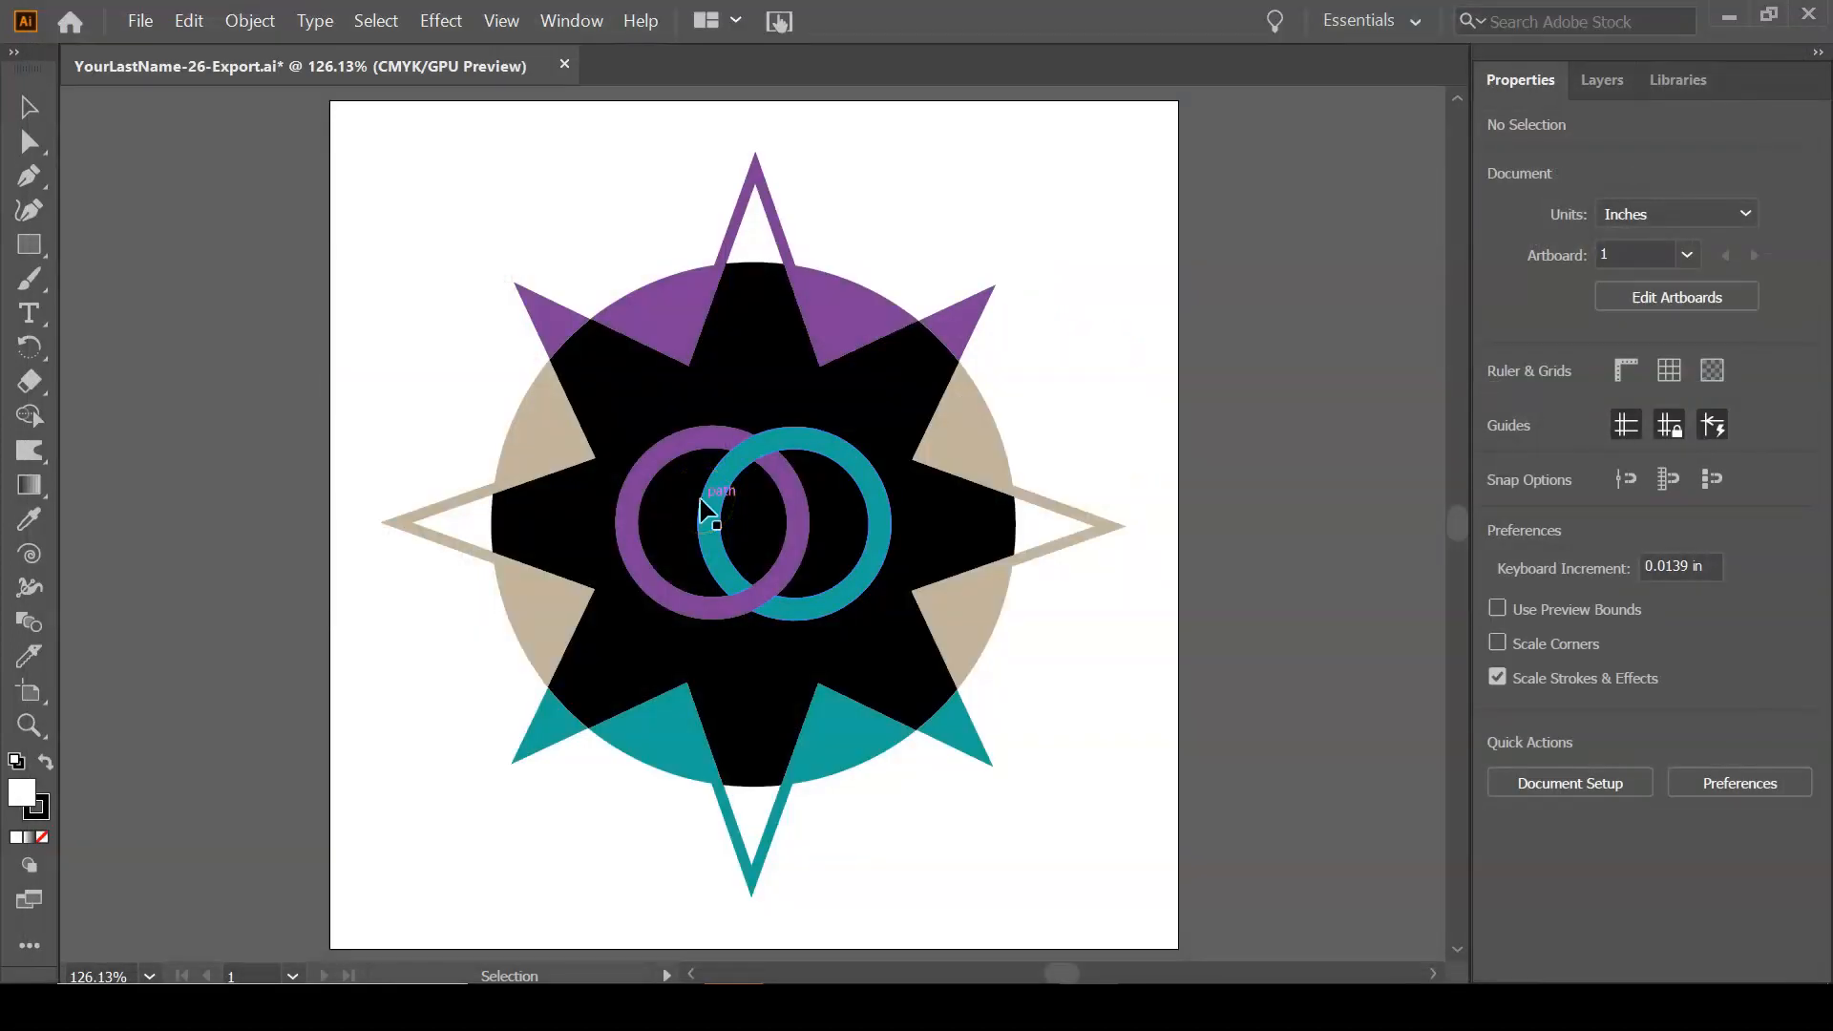
# Switch to Photoshop and examine the edges of the exported JPEG at 100, 300 and 500 percent, ending with the whole image fitted.
pyautogui.click(683, 519)
pyautogui.click(264, 938)
pyautogui.click(187, 730)
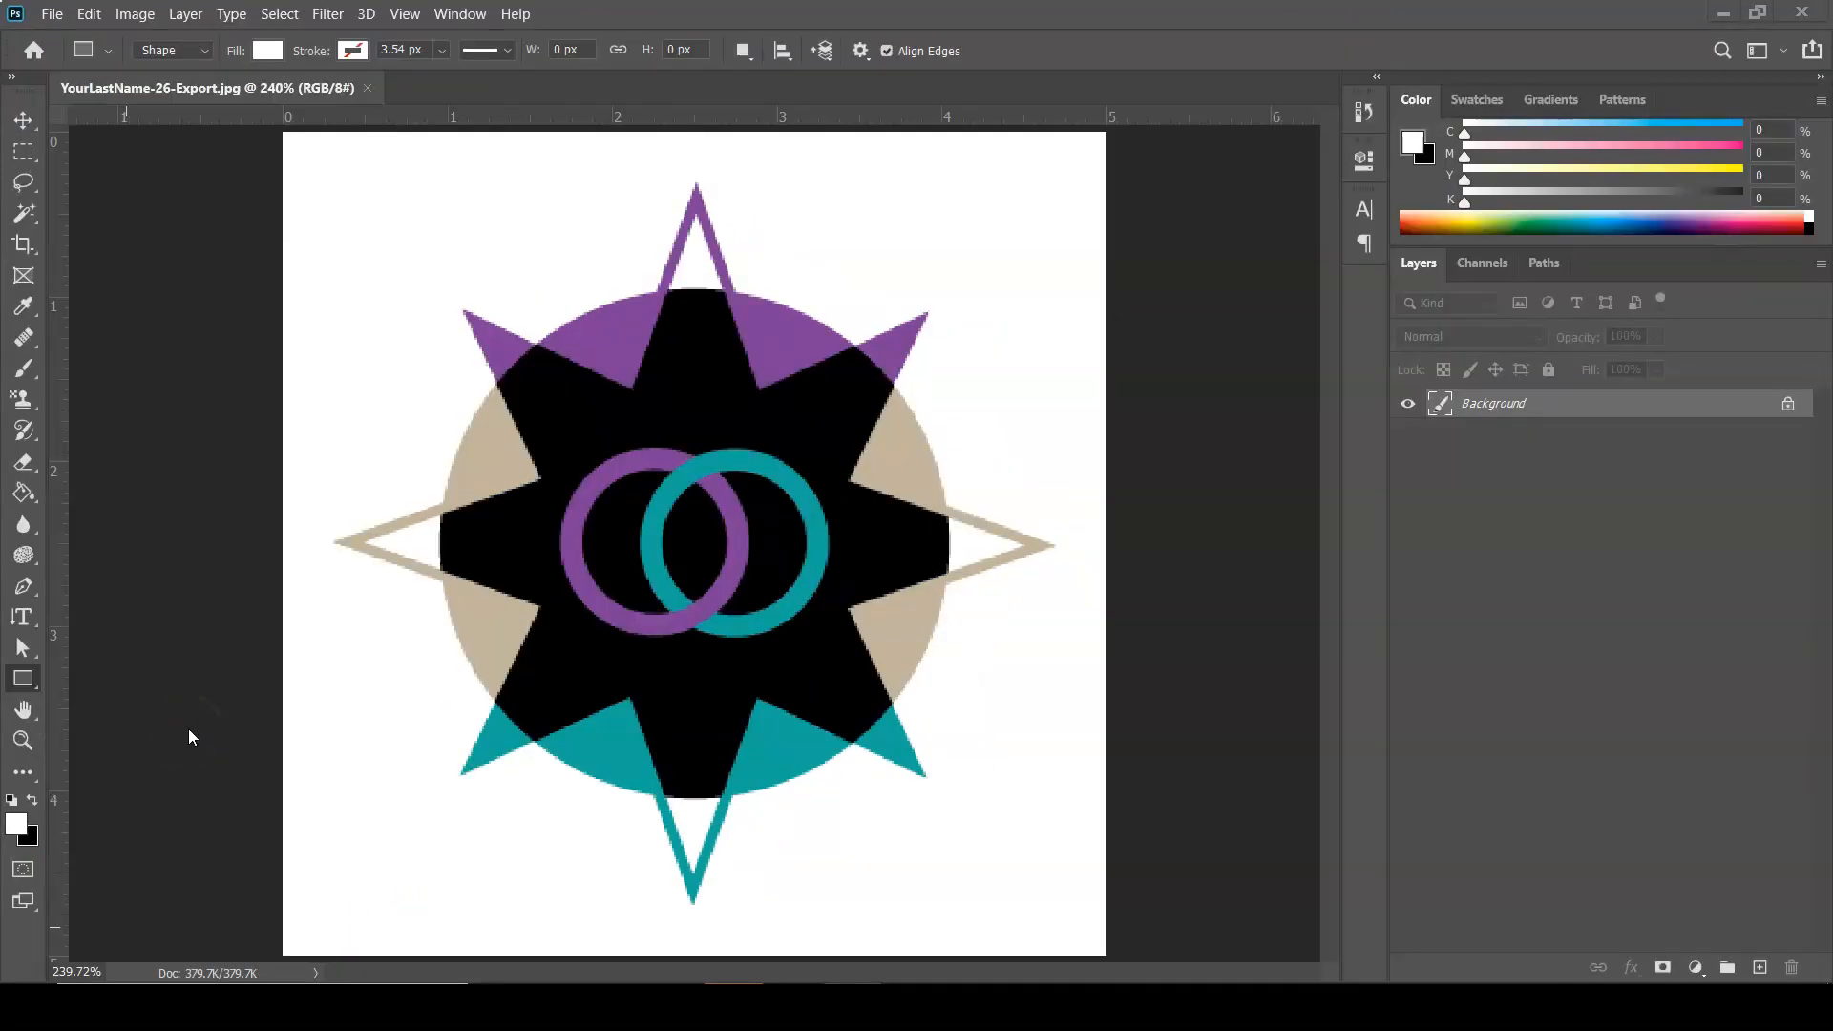
pyautogui.click(603, 582)
pyautogui.click(527, 576)
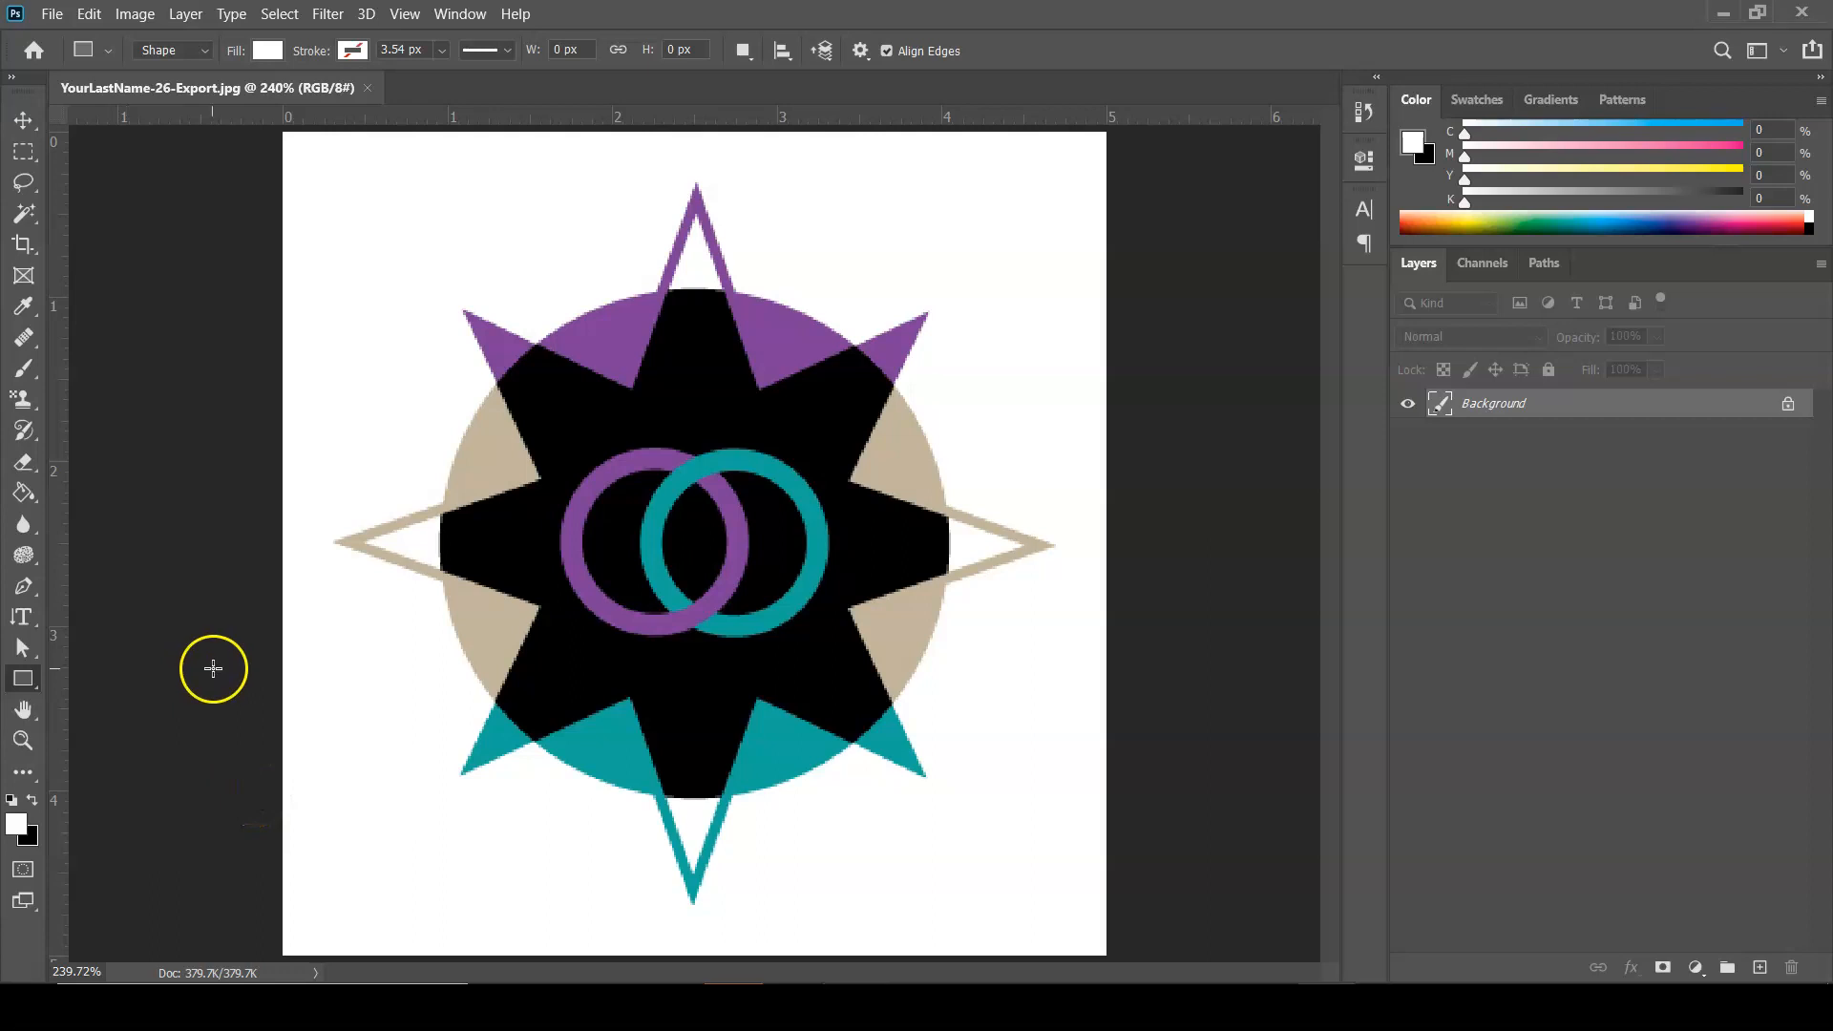
pyautogui.hotkey('ctrl', '1')
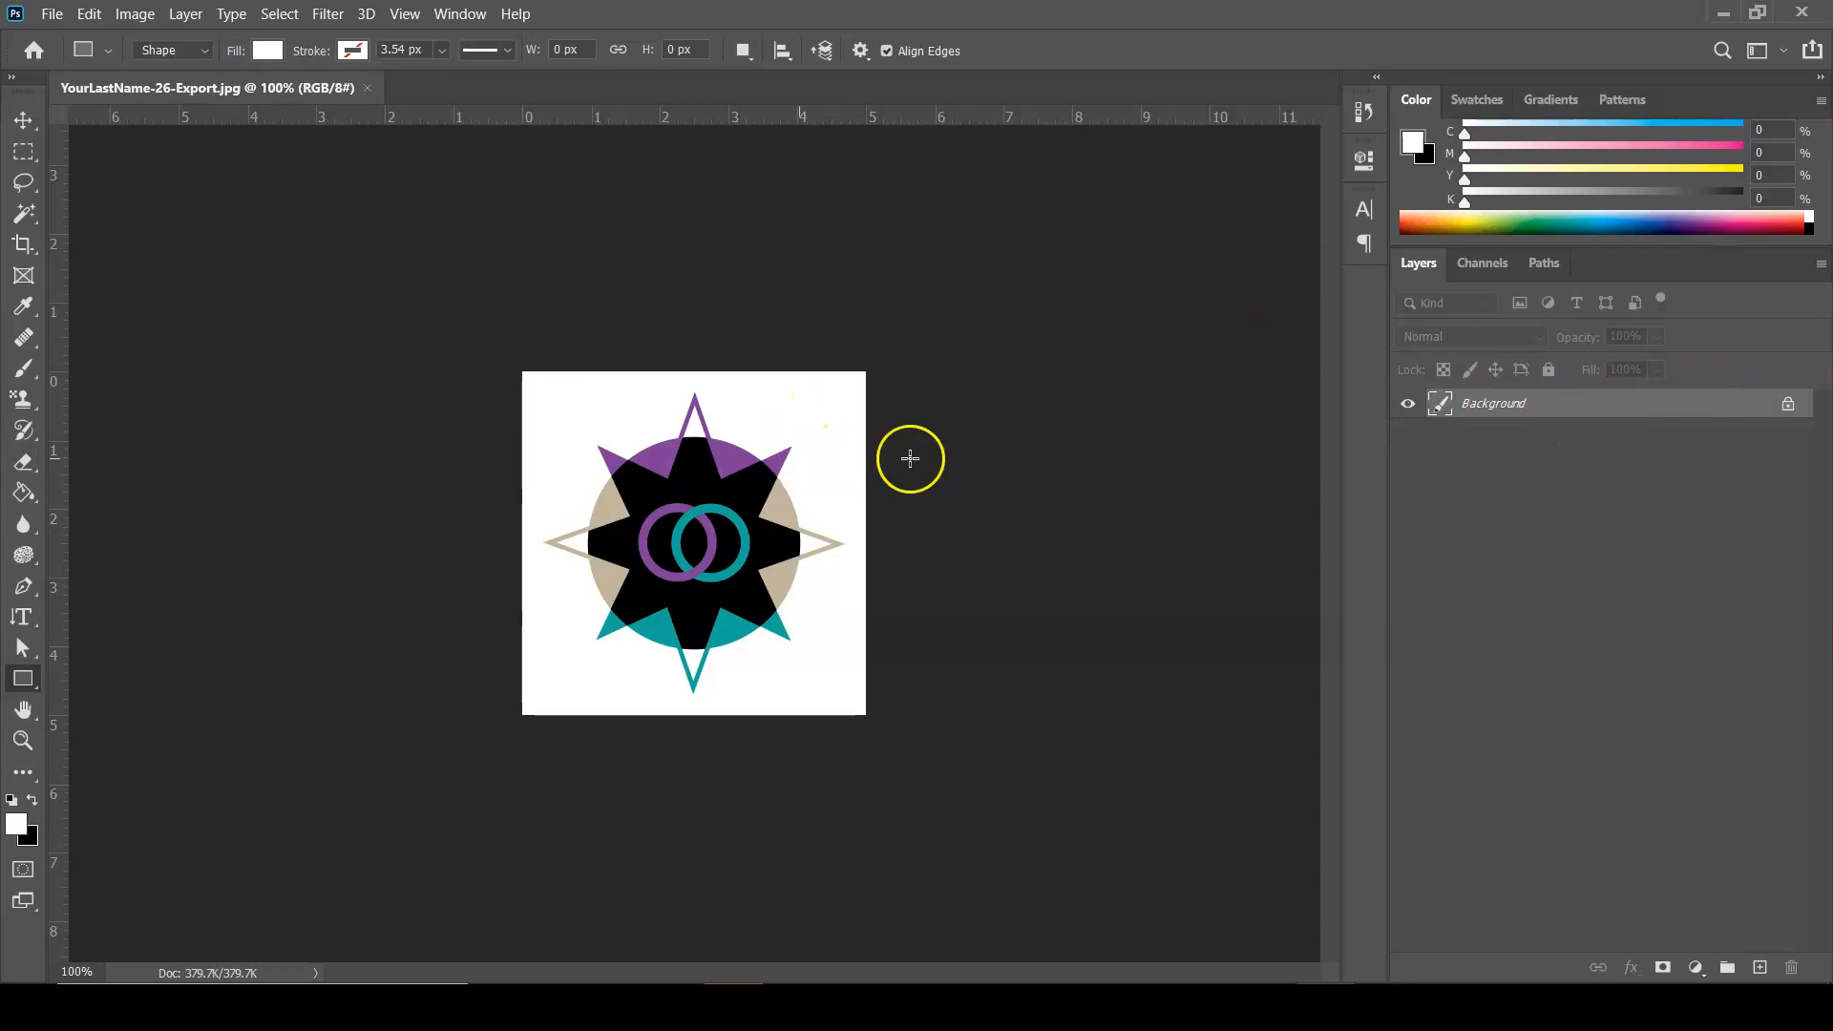
pyautogui.hotkey('ctrl', '+')
pyautogui.hotkey('ctrl', '+')
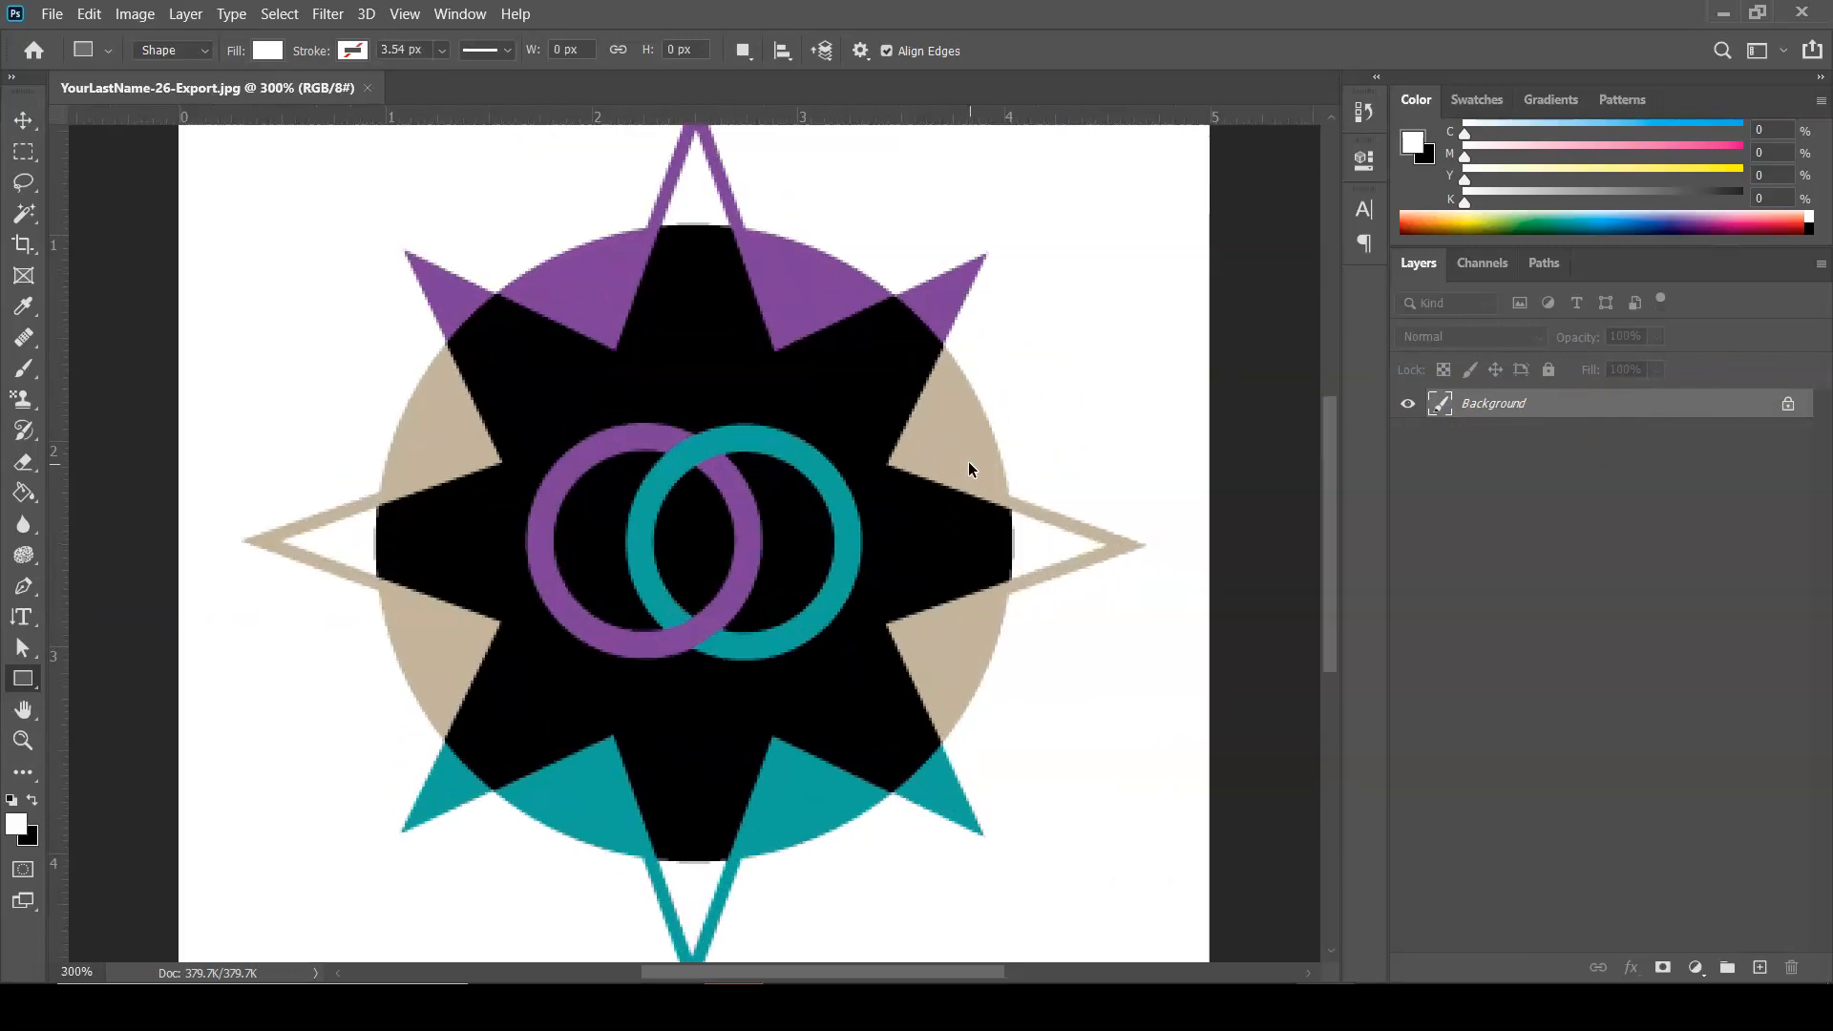
pyautogui.hotkey('ctrl', '+')
pyautogui.hotkey('ctrl', '+')
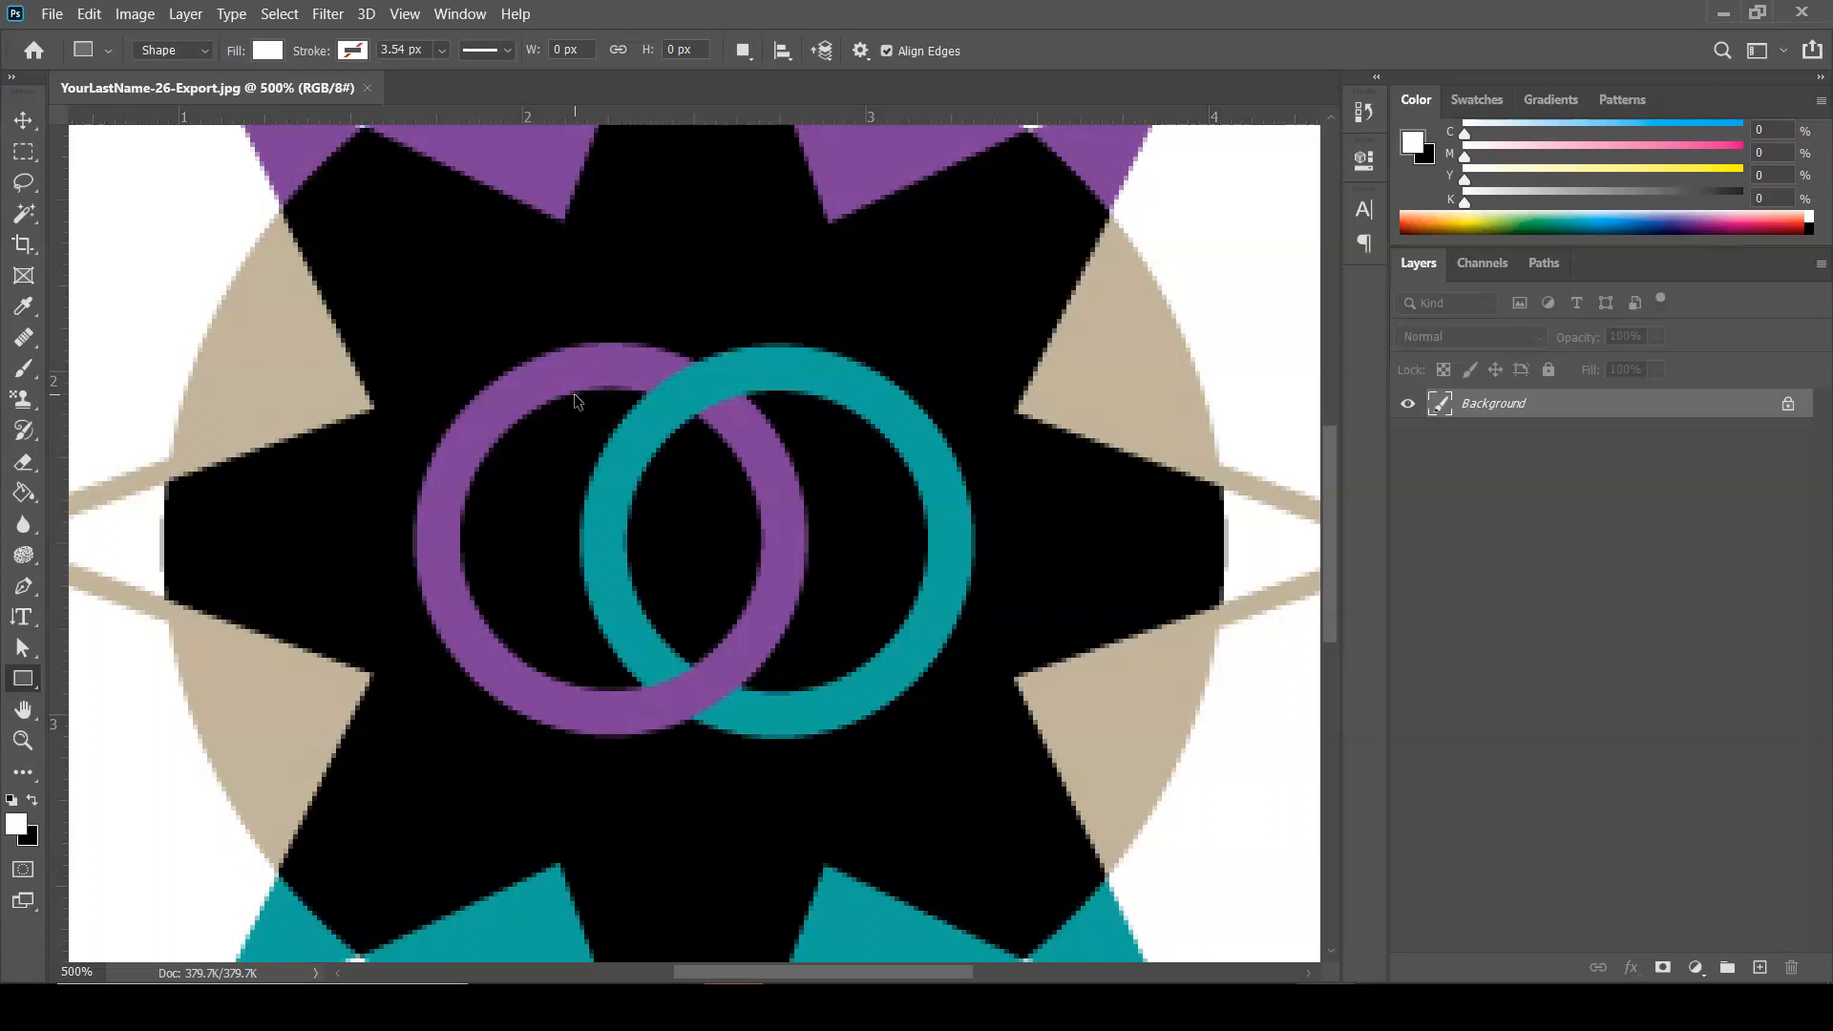
pyautogui.hotkey('ctrl', '0')
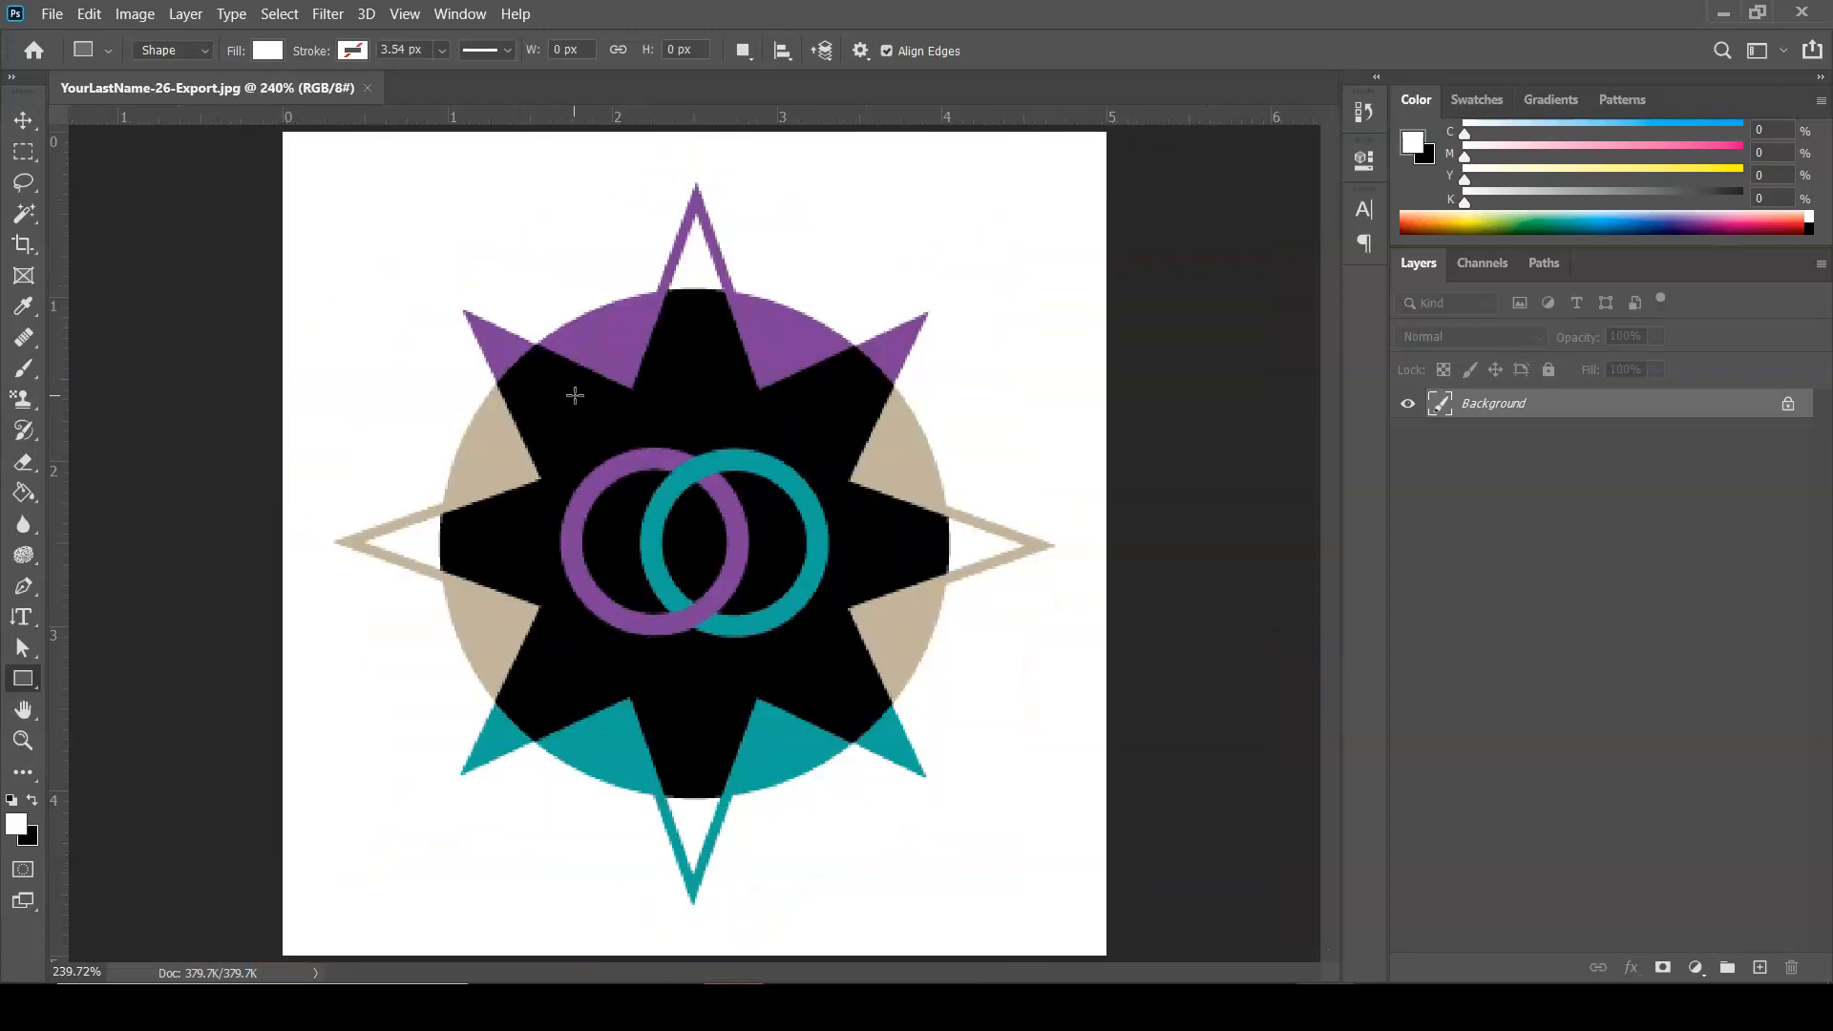
# Switch back to Illustrator and save YourLastName-26-Export.ai.
pyautogui.click(854, 1007)
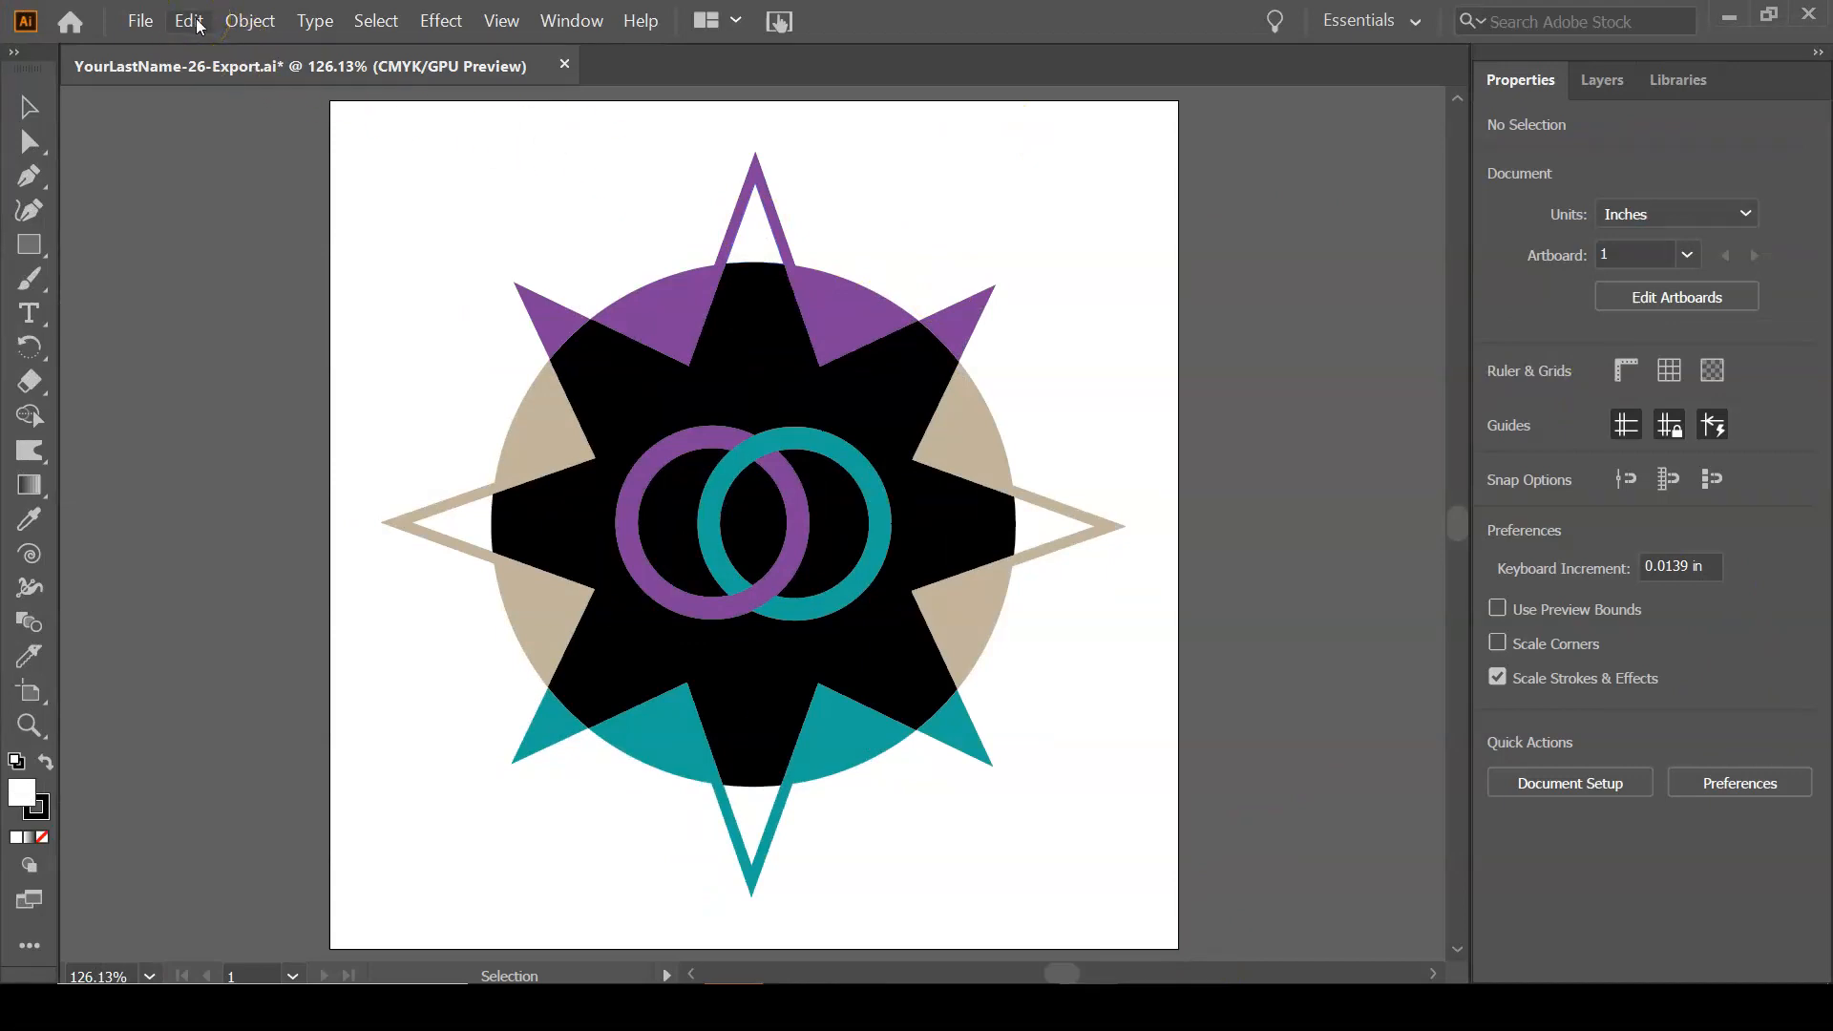
pyautogui.hotkey('ctrl', 's')
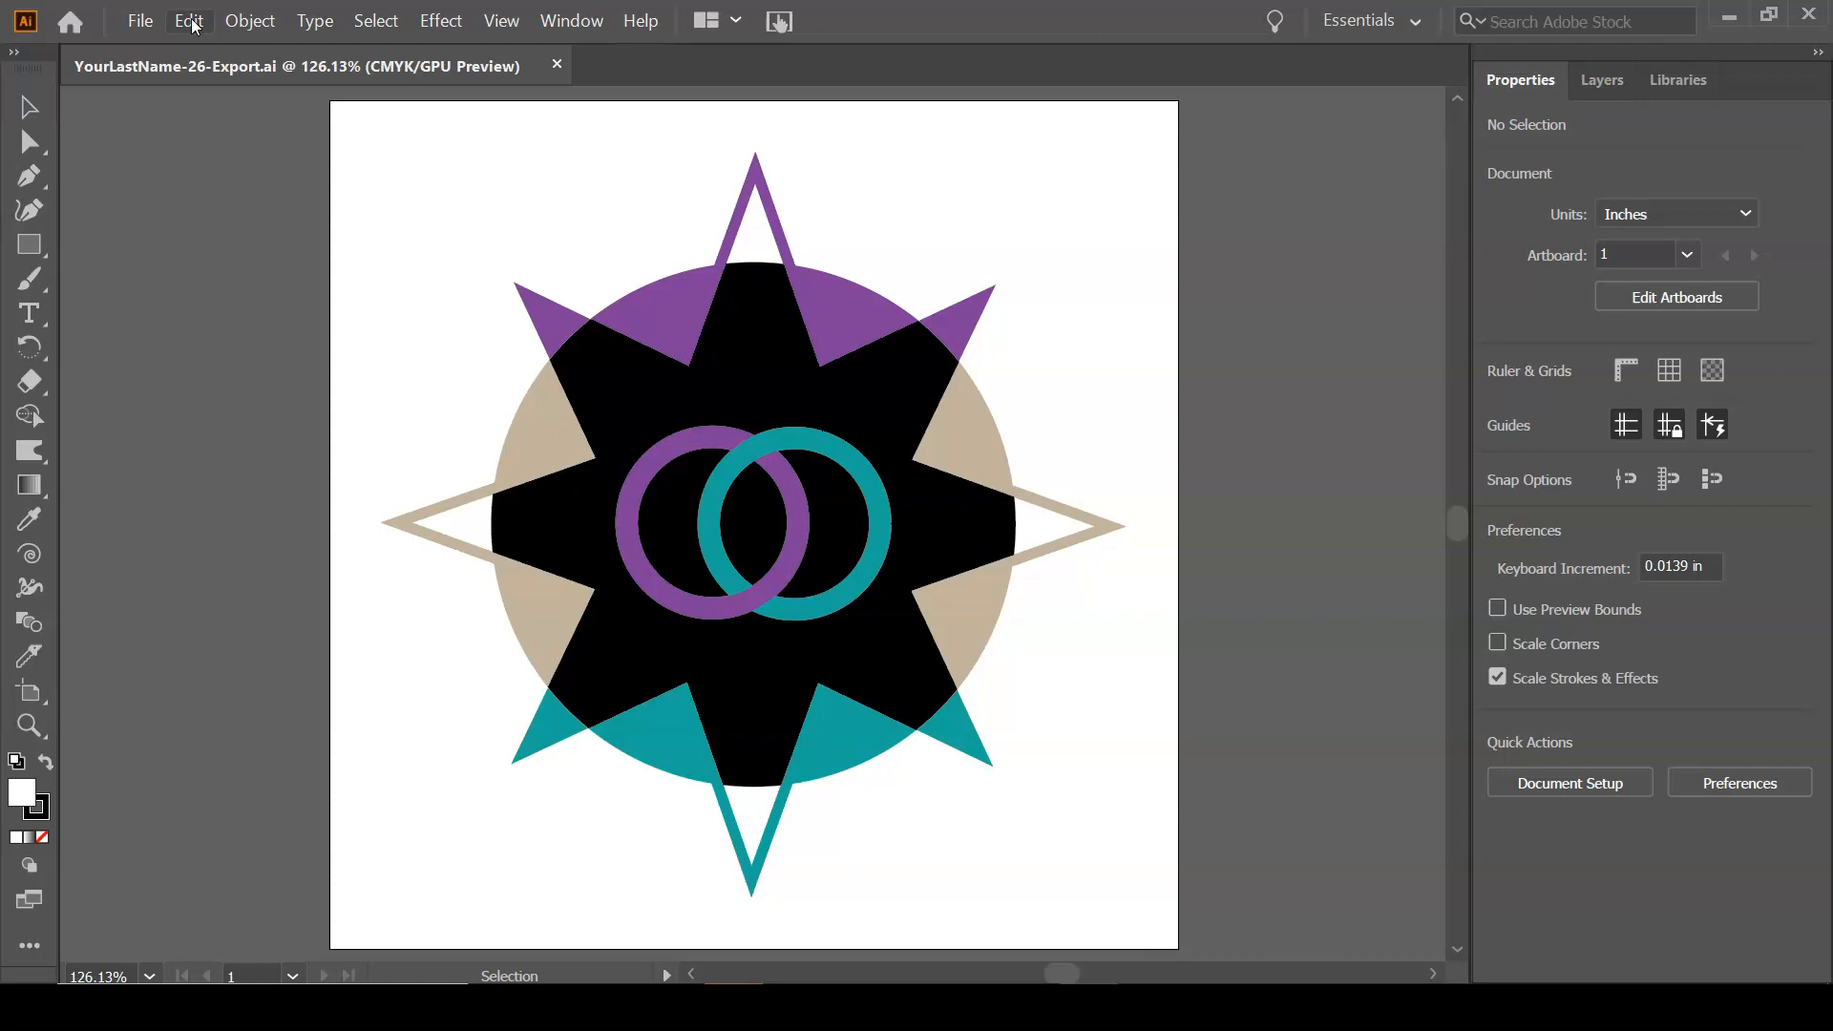
pyautogui.click(159, 289)
# Save the artwork in SVG format as YourLastName-26-Export.svg in the 26-Ai-Exporting folder, continuing to the SVG options.
pyautogui.click(140, 21)
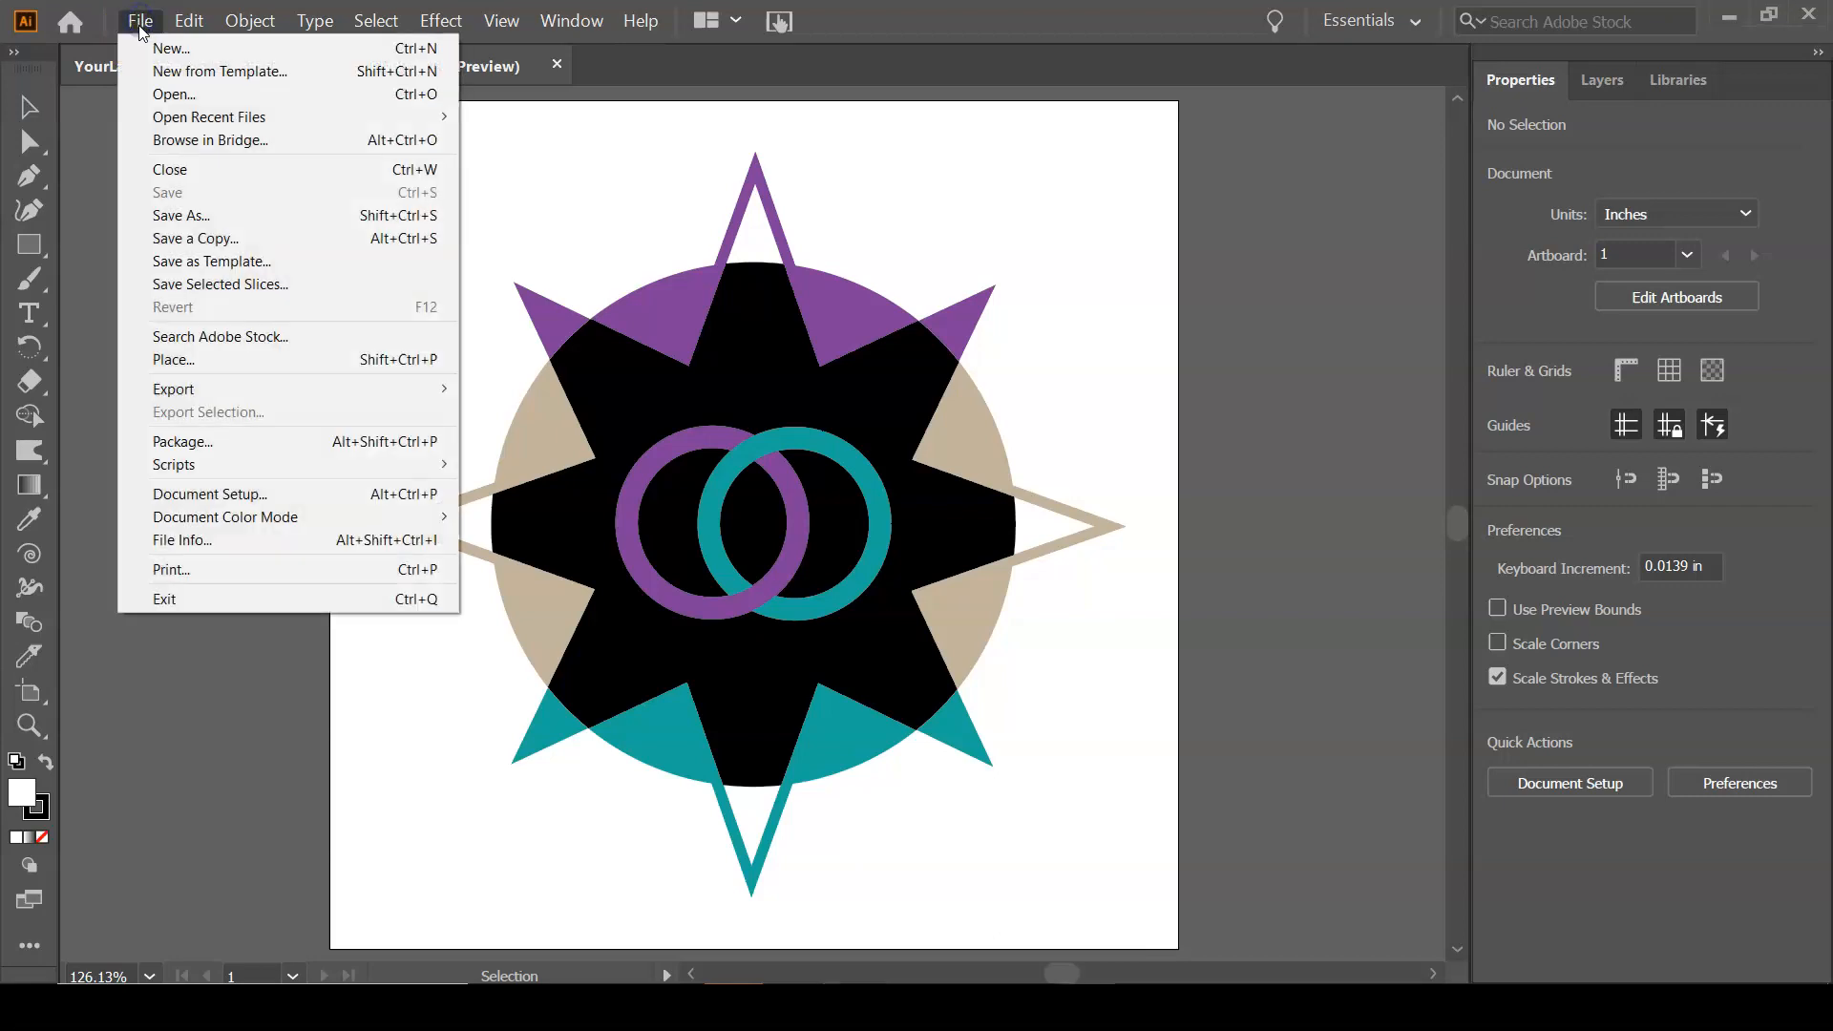
pyautogui.click(158, 217)
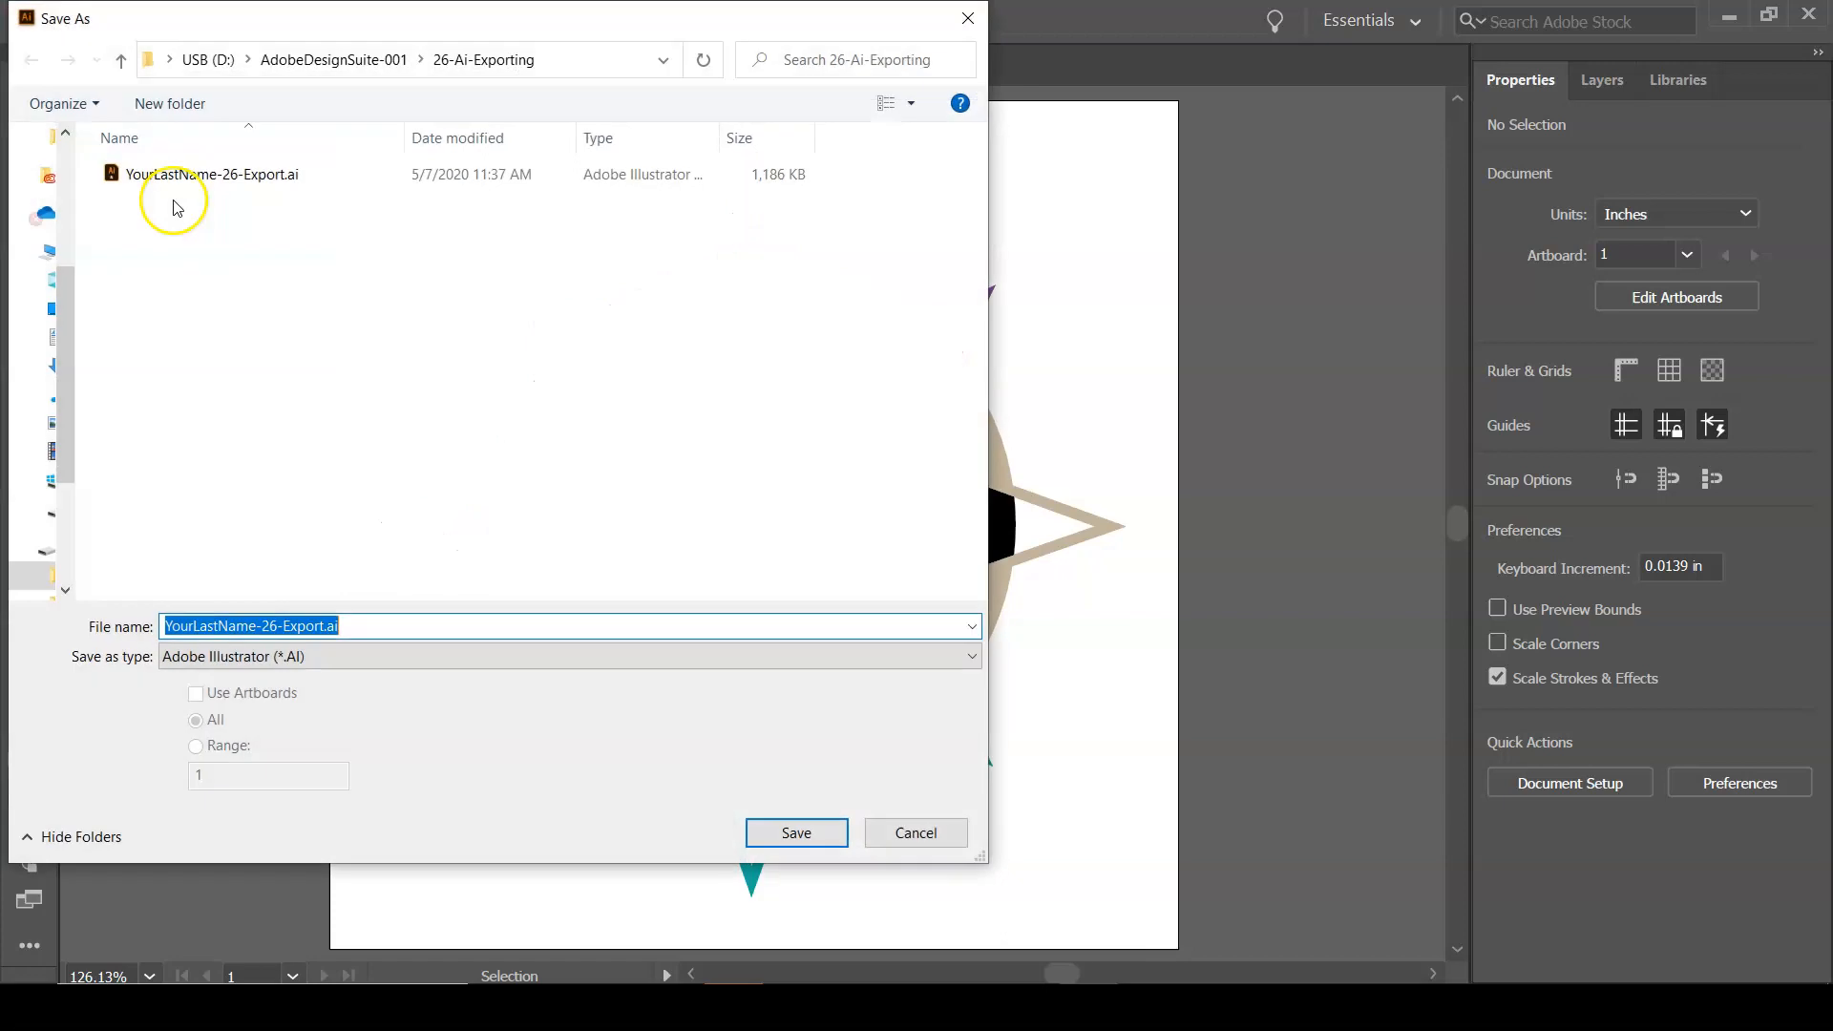
pyautogui.click(566, 661)
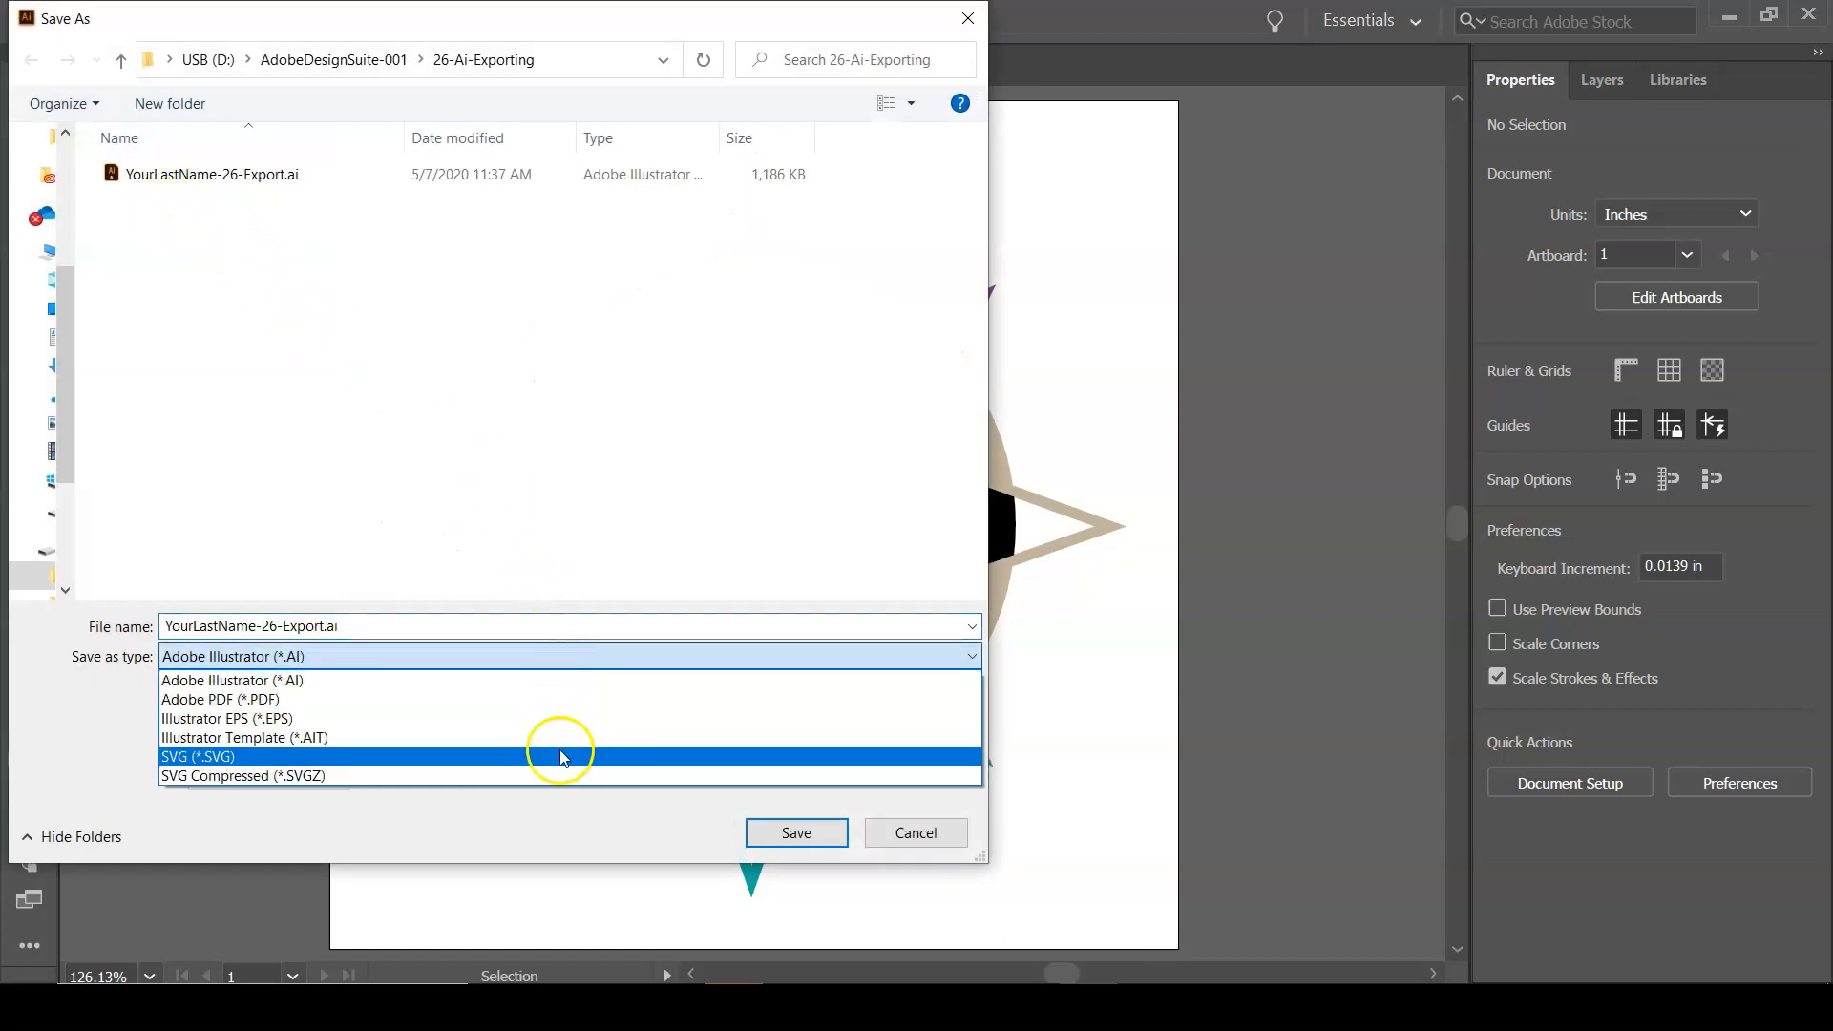
pyautogui.click(564, 757)
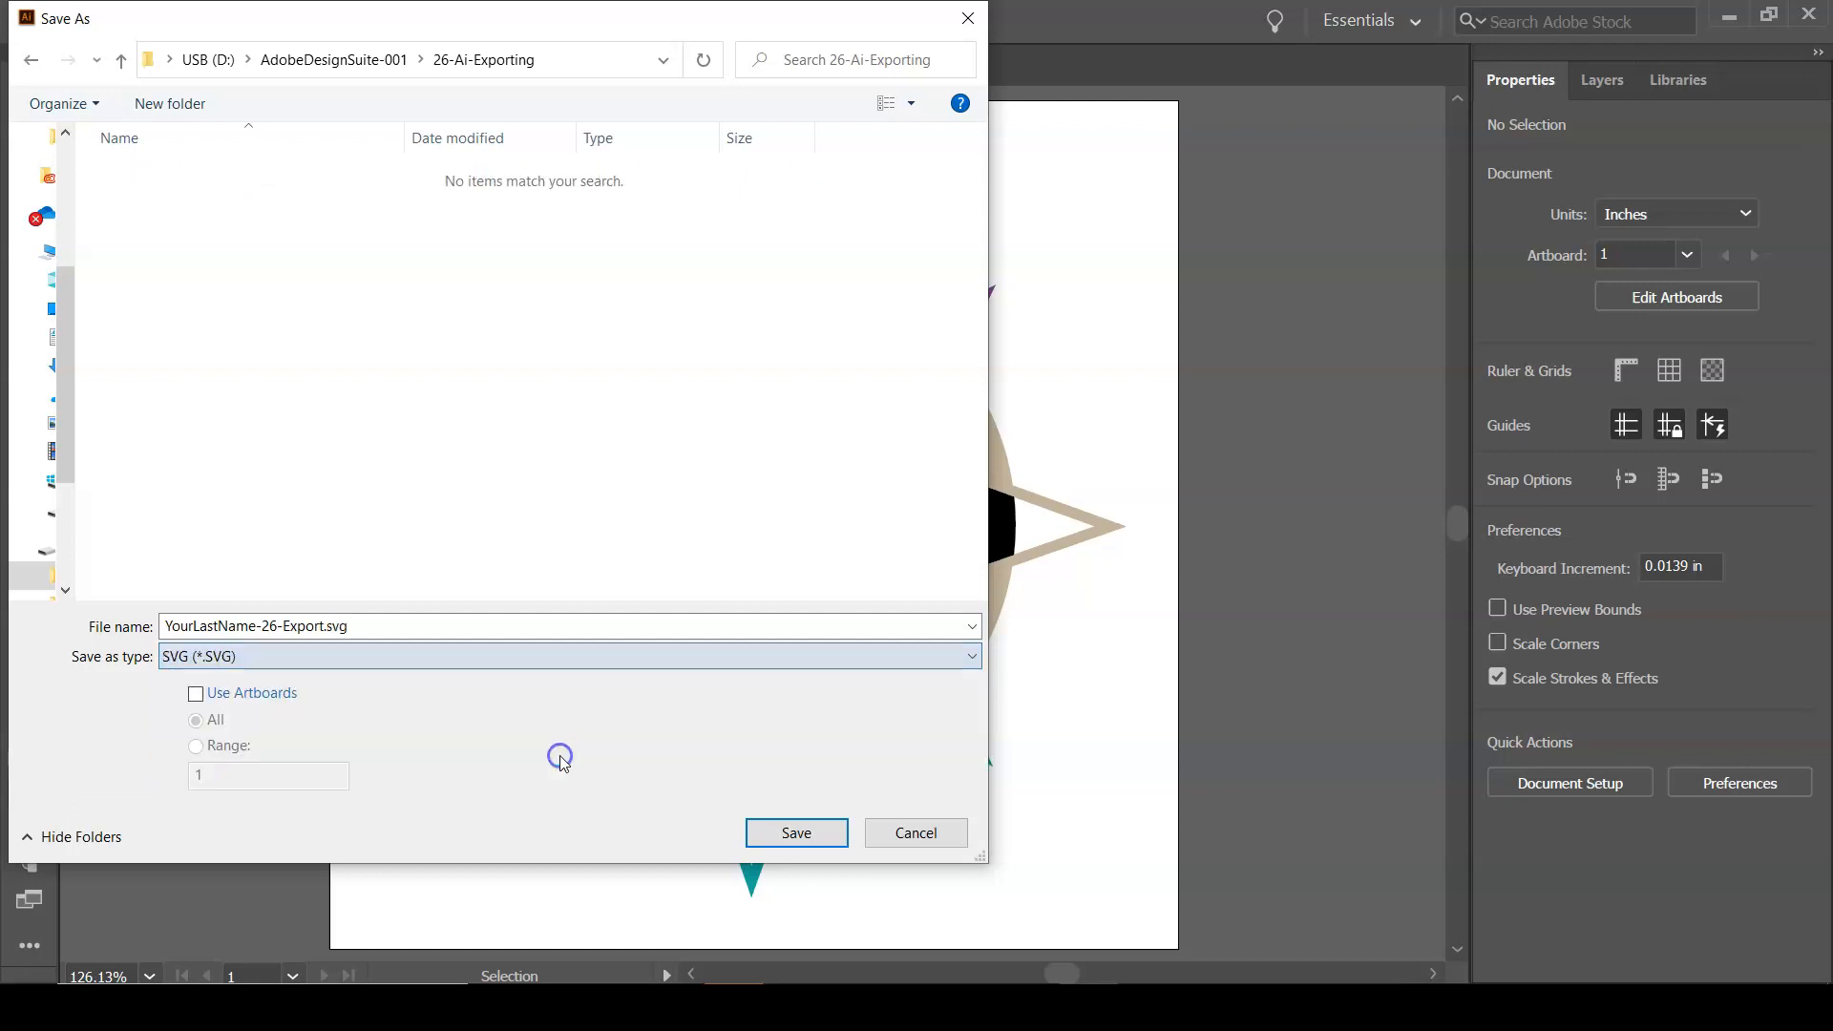
pyautogui.click(796, 832)
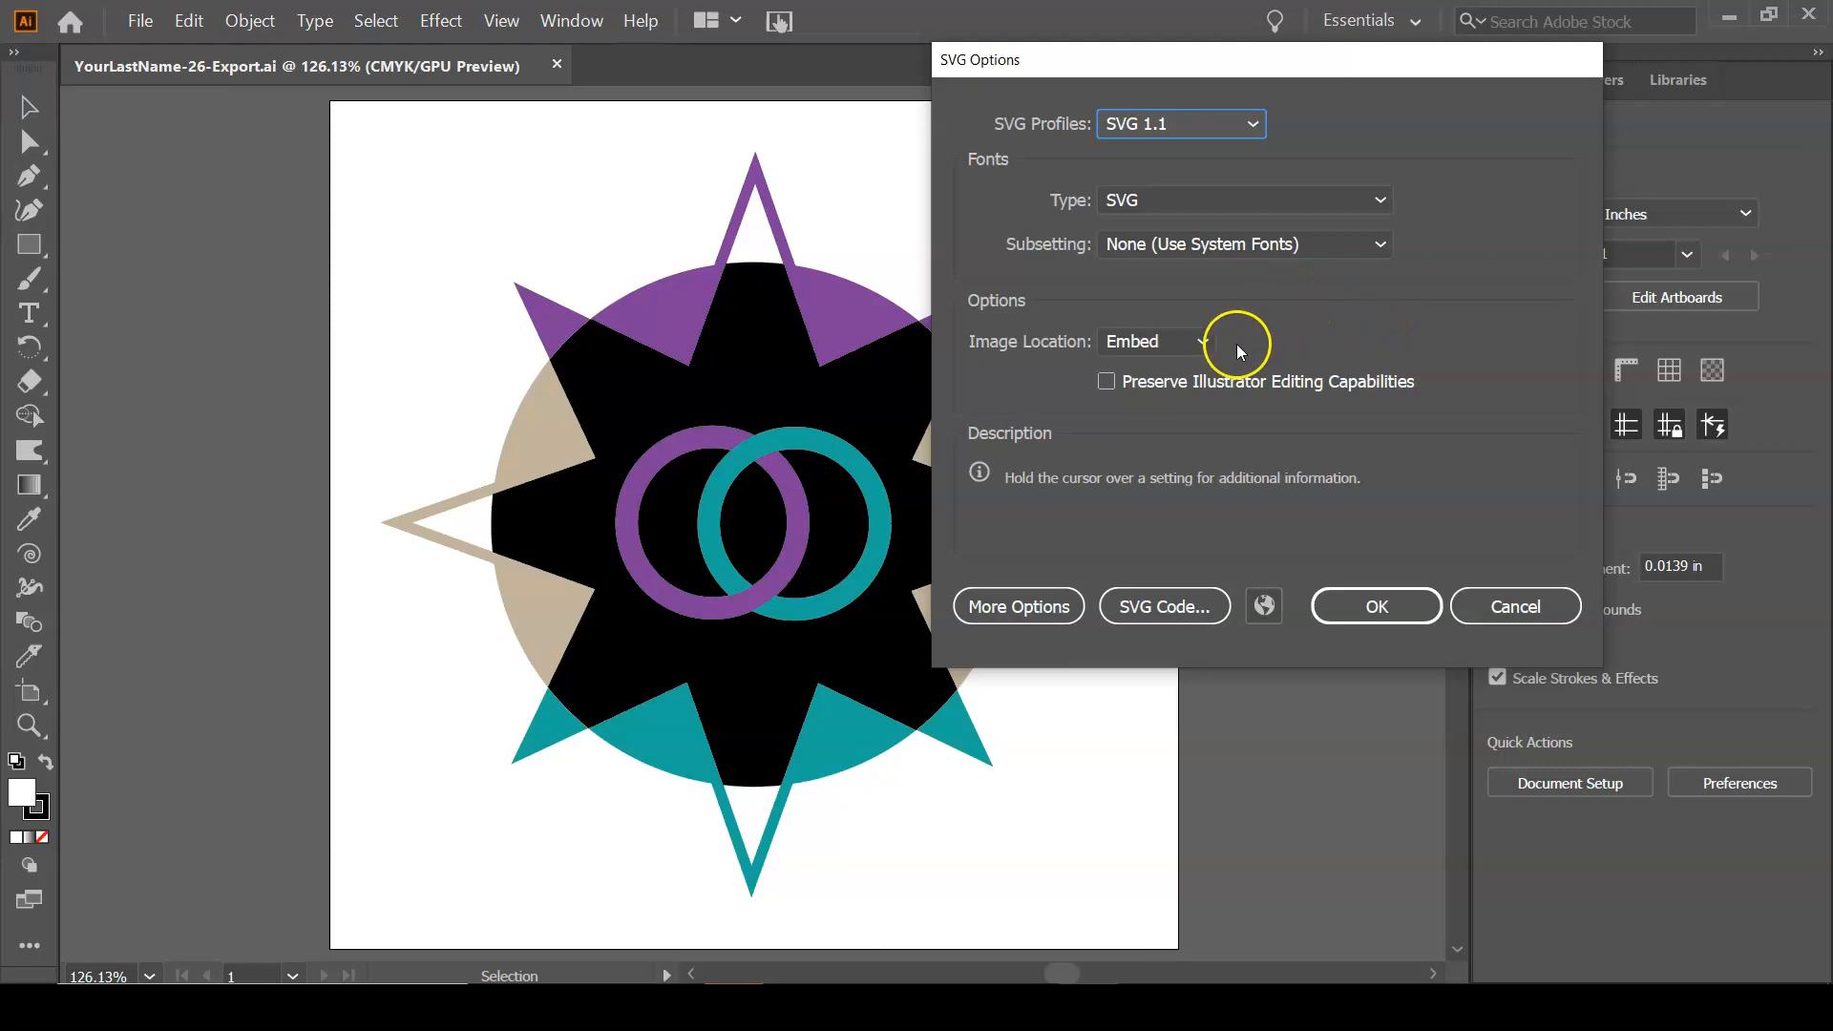
# Keep the SVG image location as Embed and turn on Preserve Illustrator Editing Capabilities.
pyautogui.click(1187, 339)
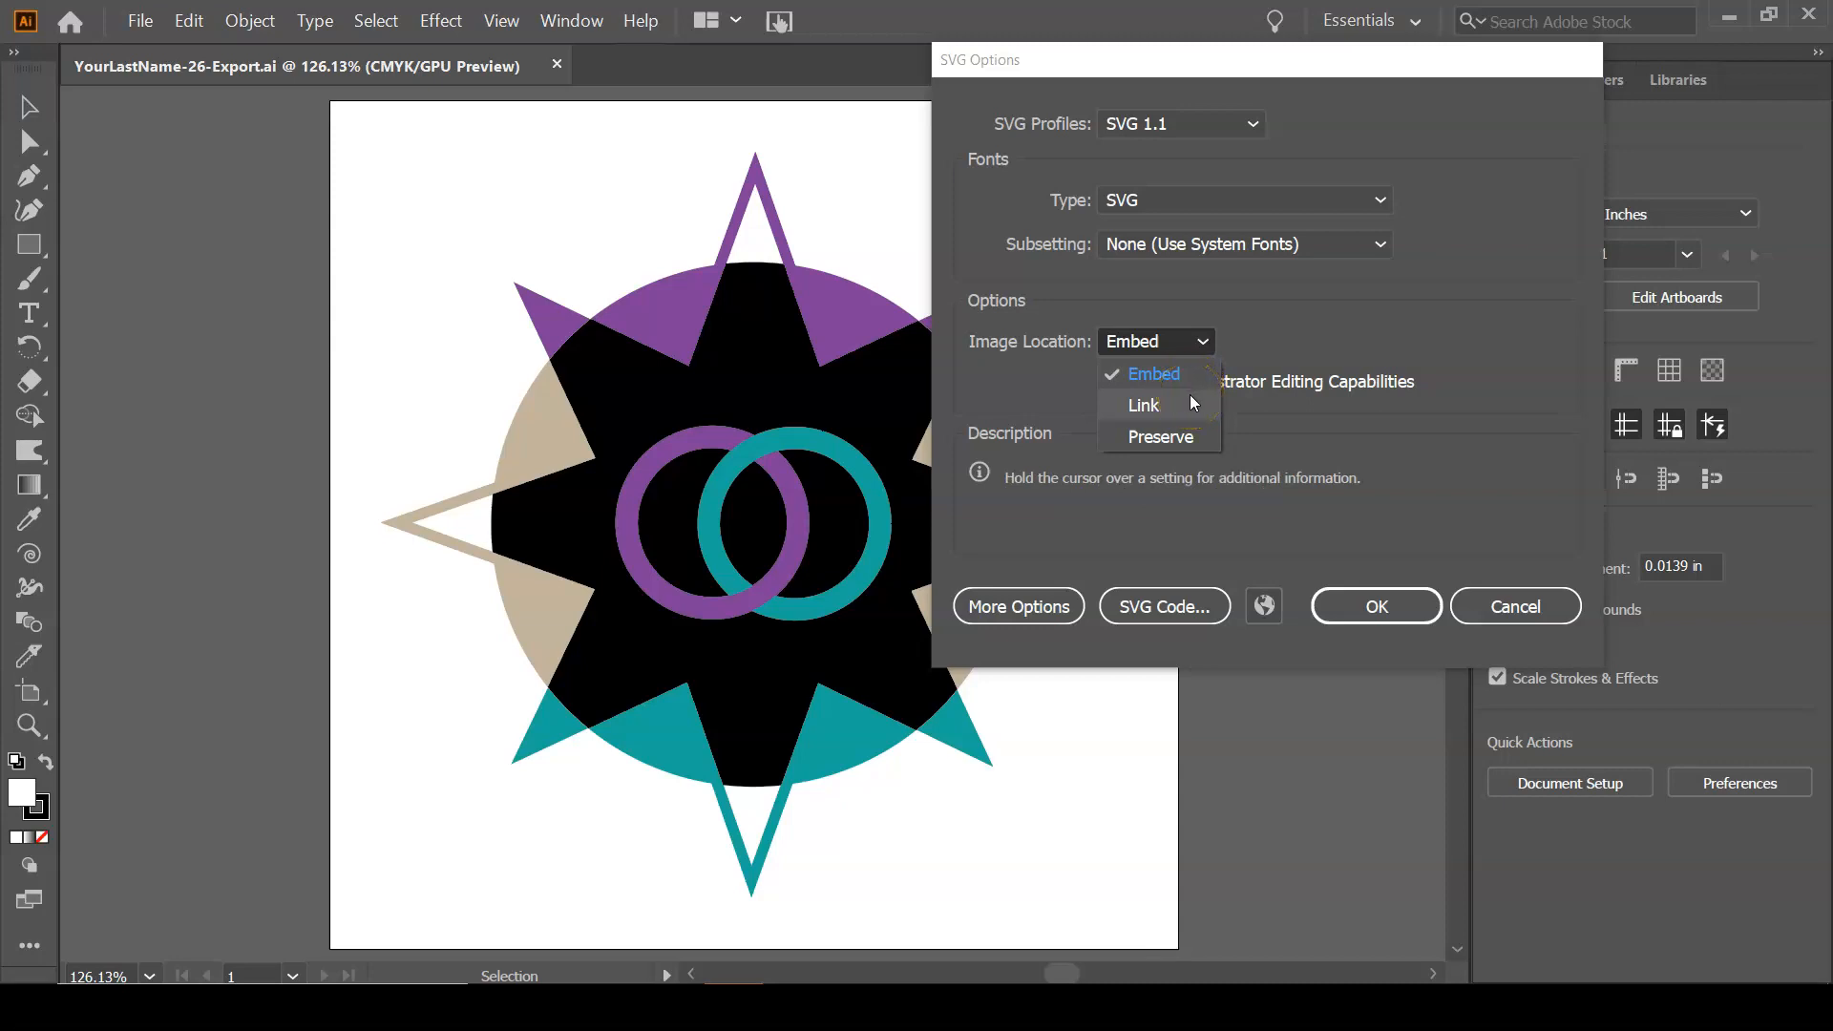
pyautogui.click(1287, 317)
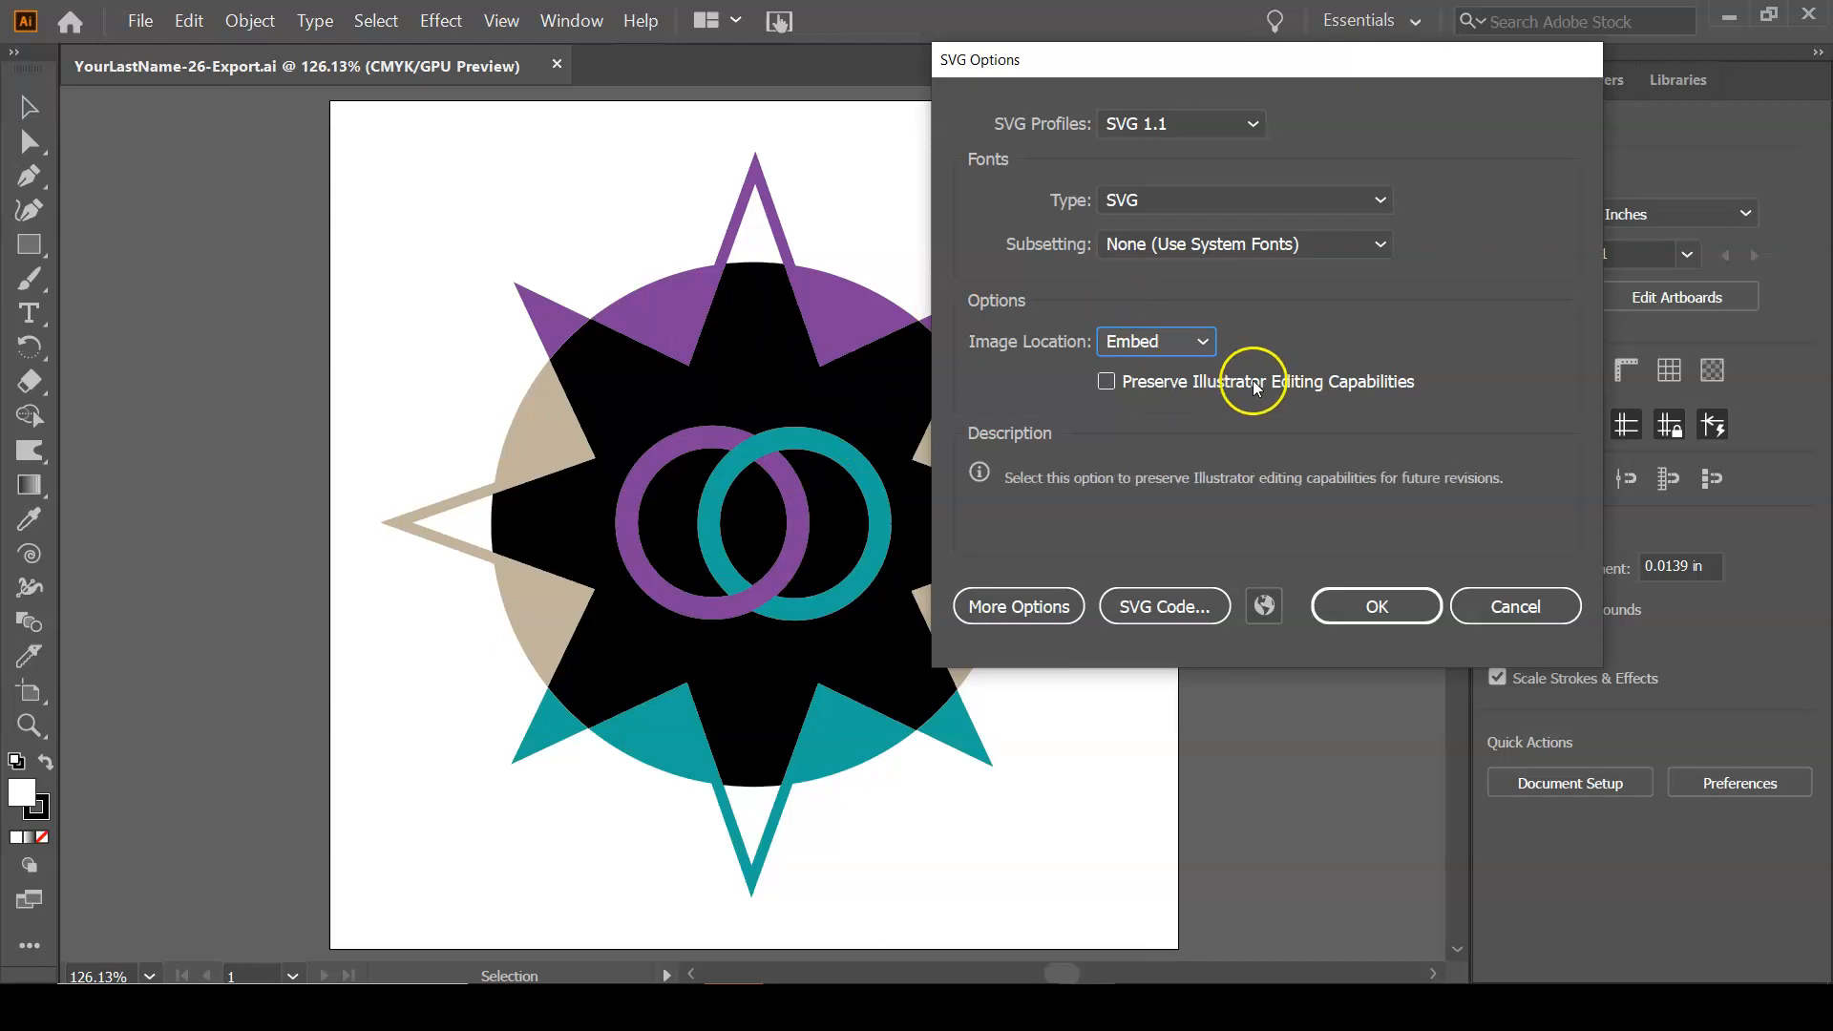
pyautogui.click(1106, 385)
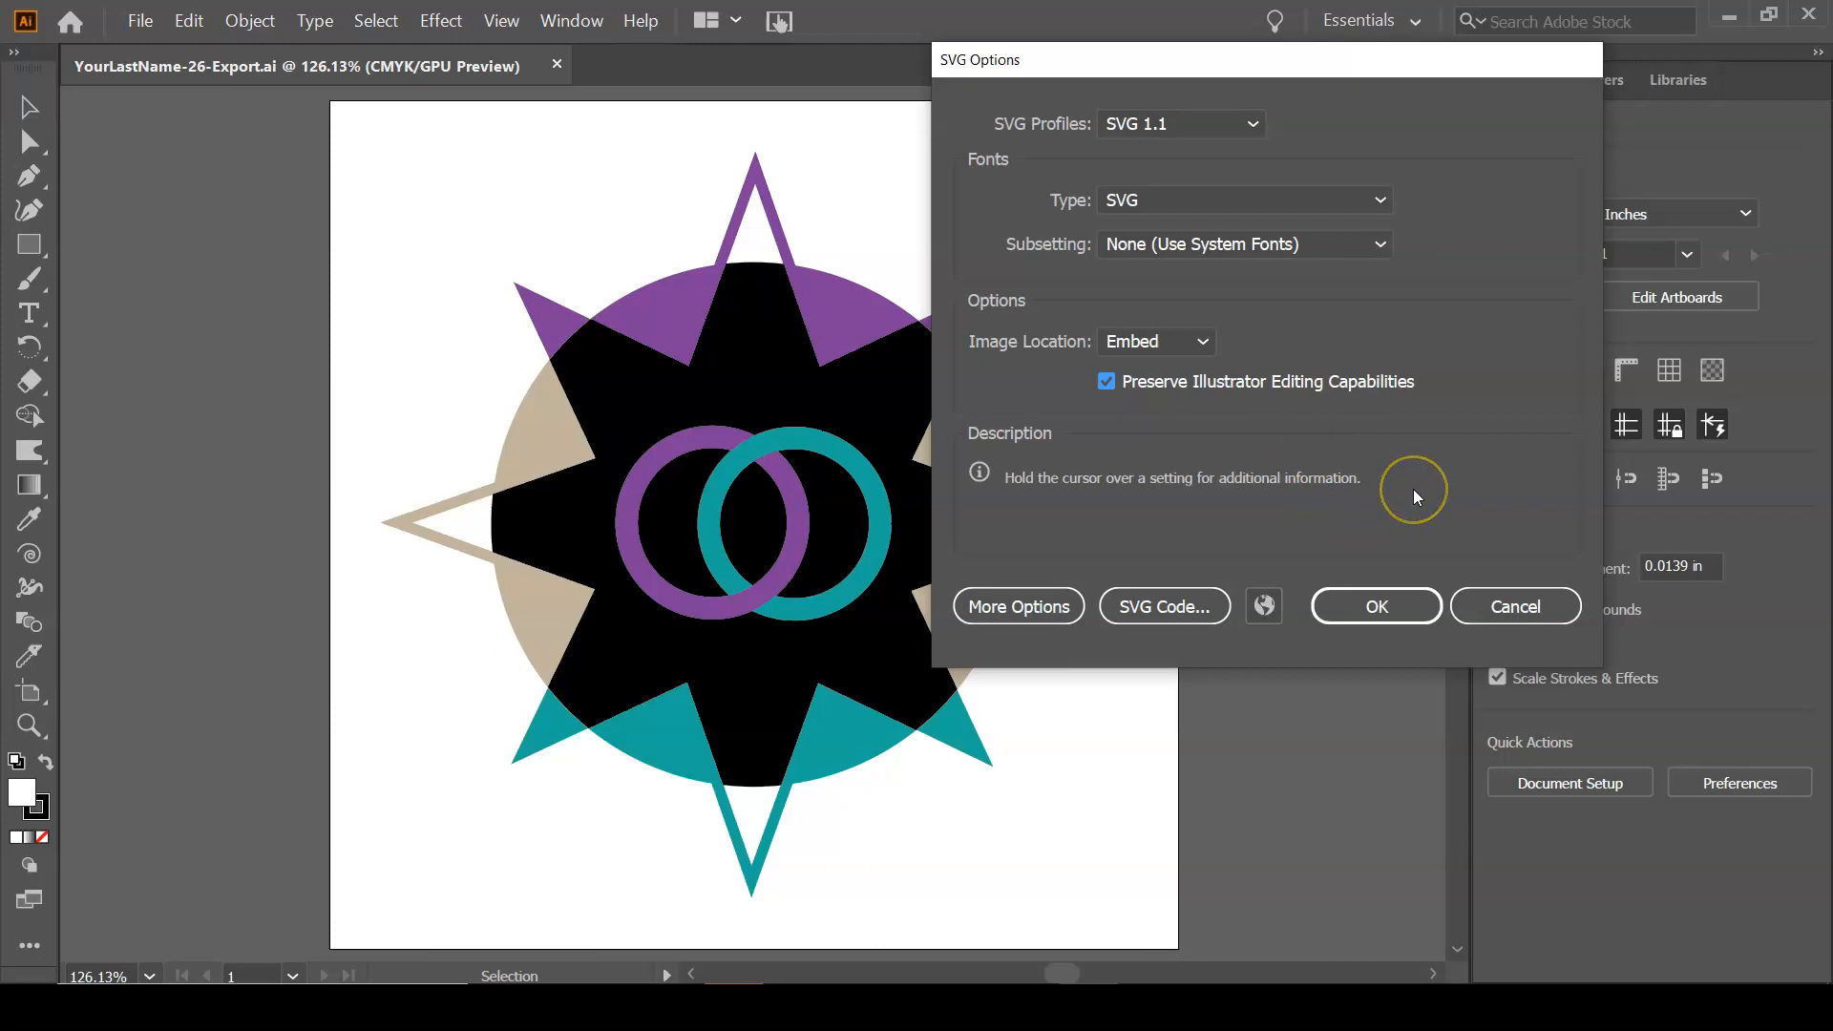
# Show the advanced SVG options, view the generated SVG code in the text editor, and close it.
pyautogui.click(1039, 611)
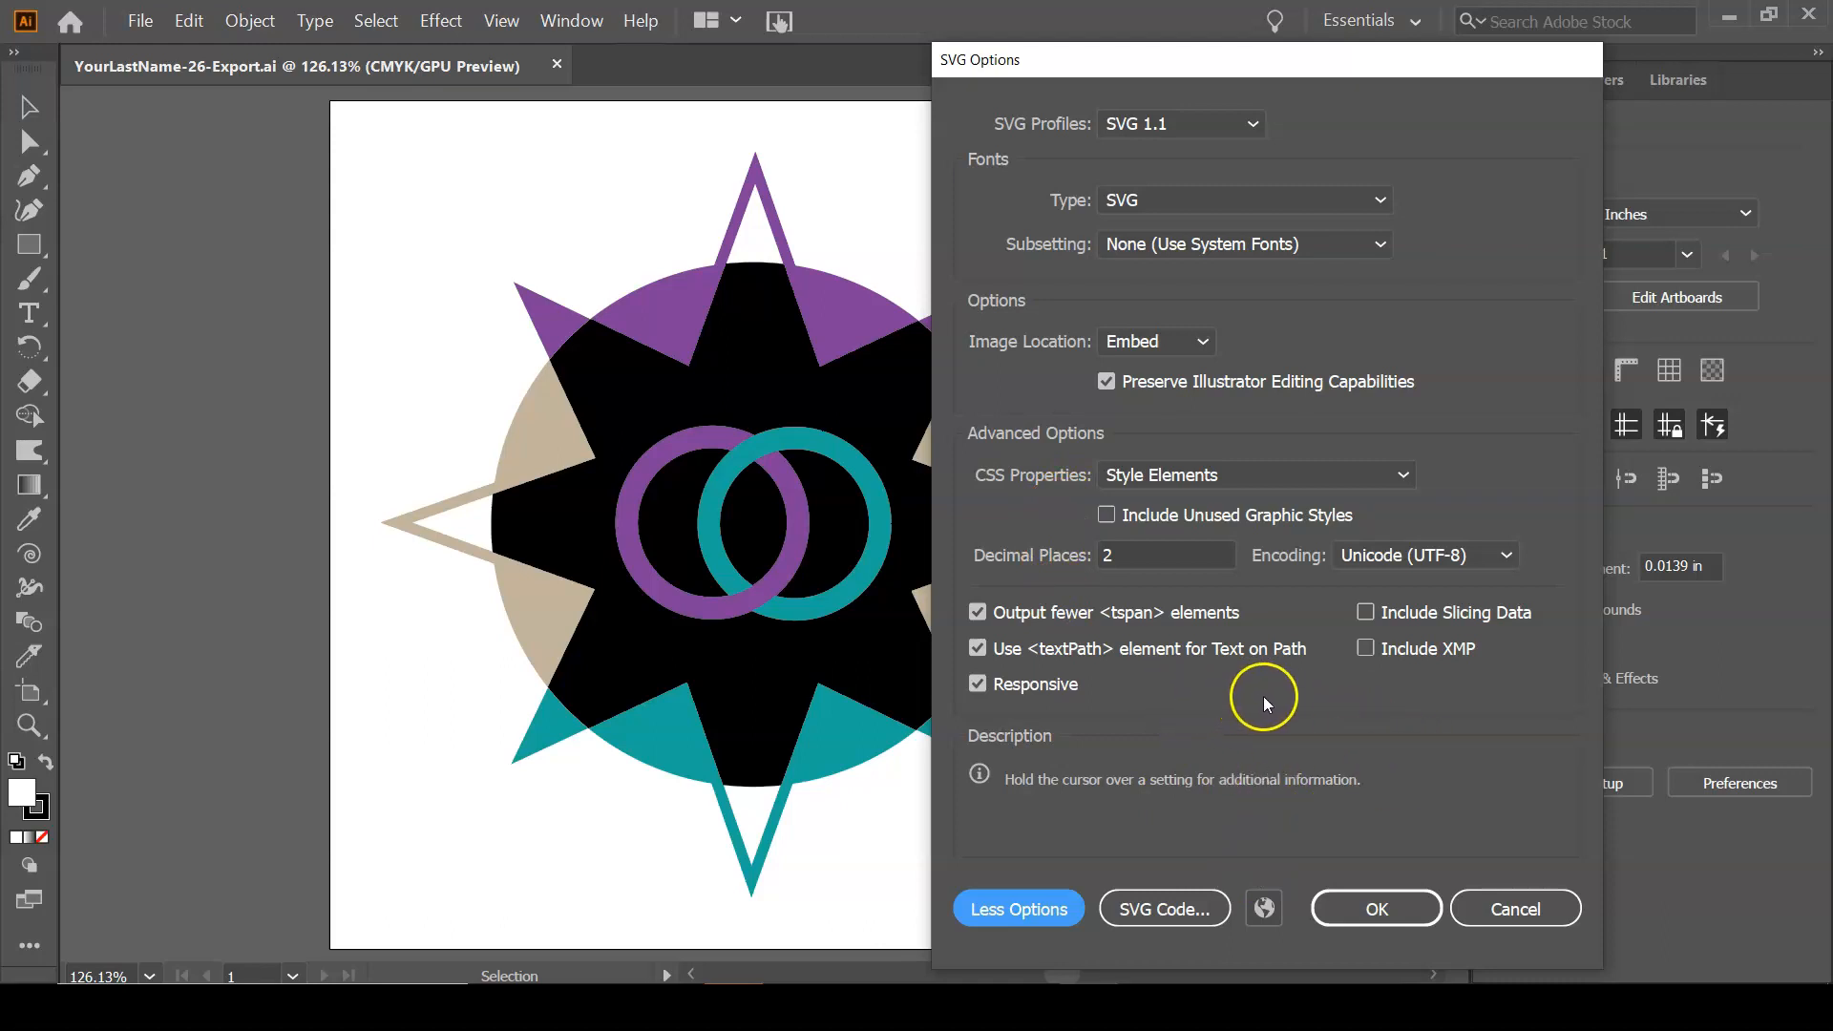
pyautogui.moveTo(1036, 691)
pyautogui.click(1180, 913)
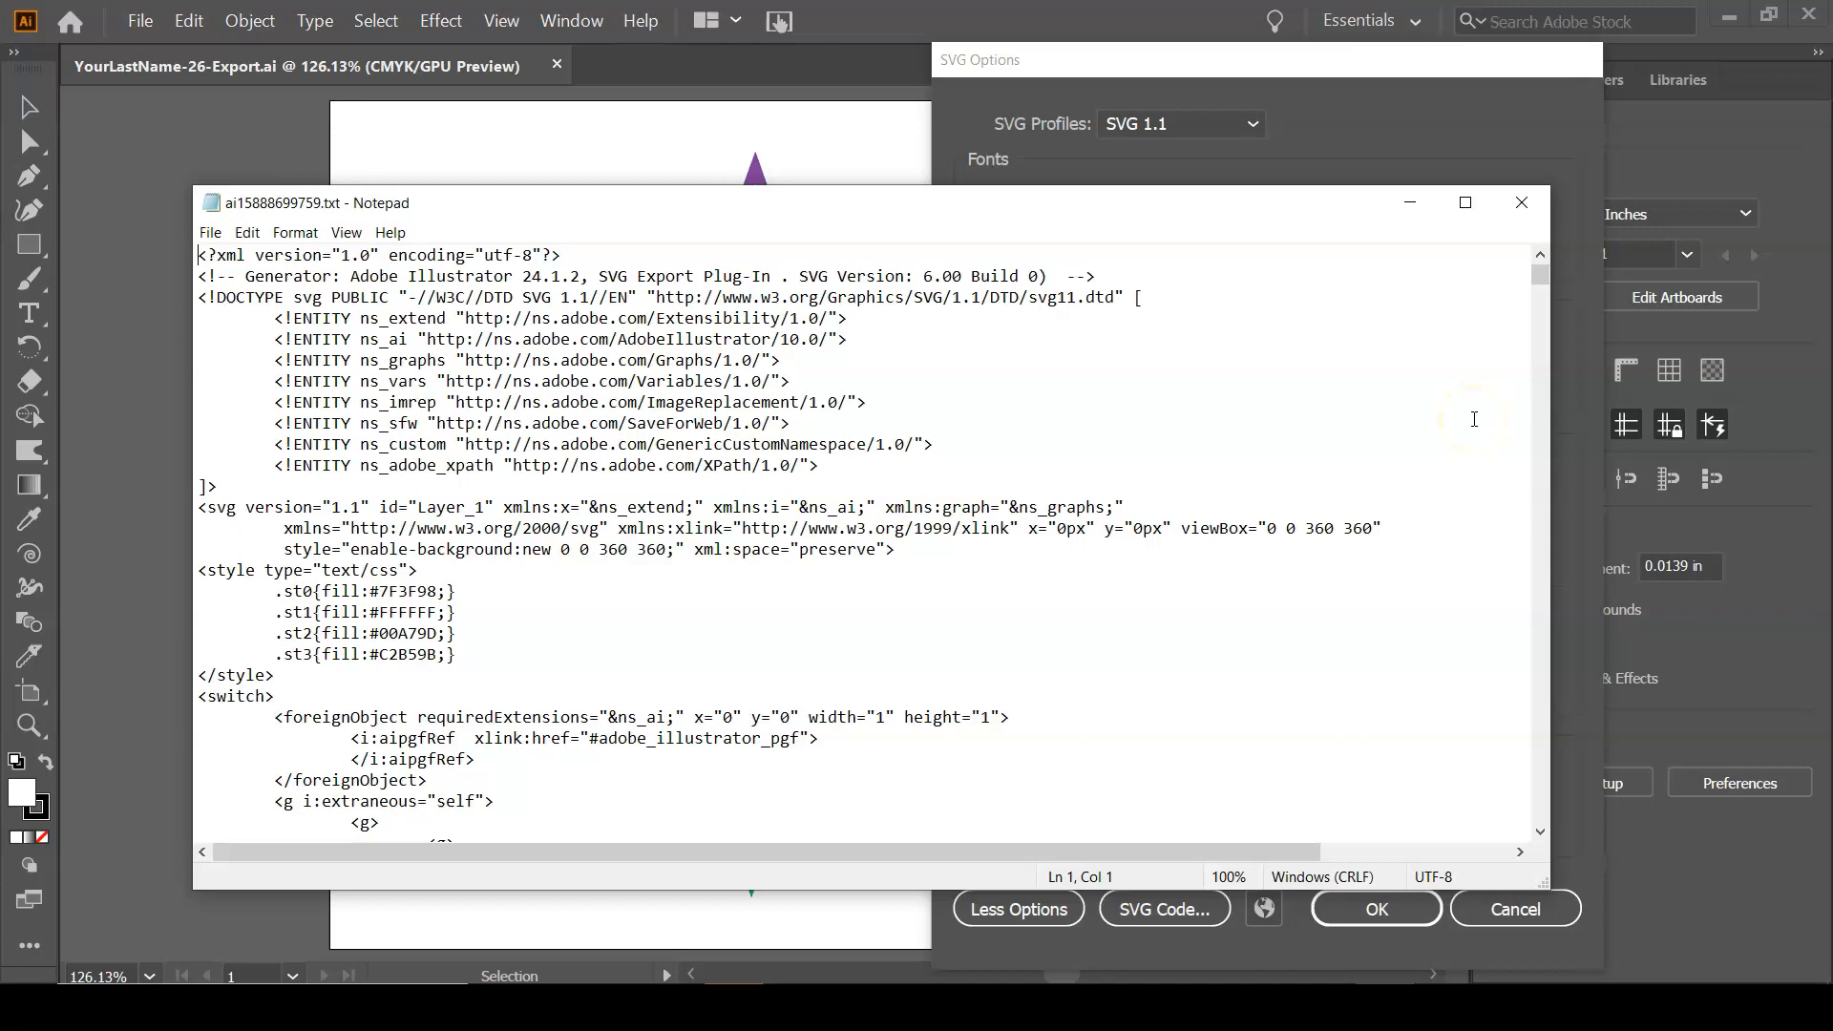
pyautogui.click(1525, 205)
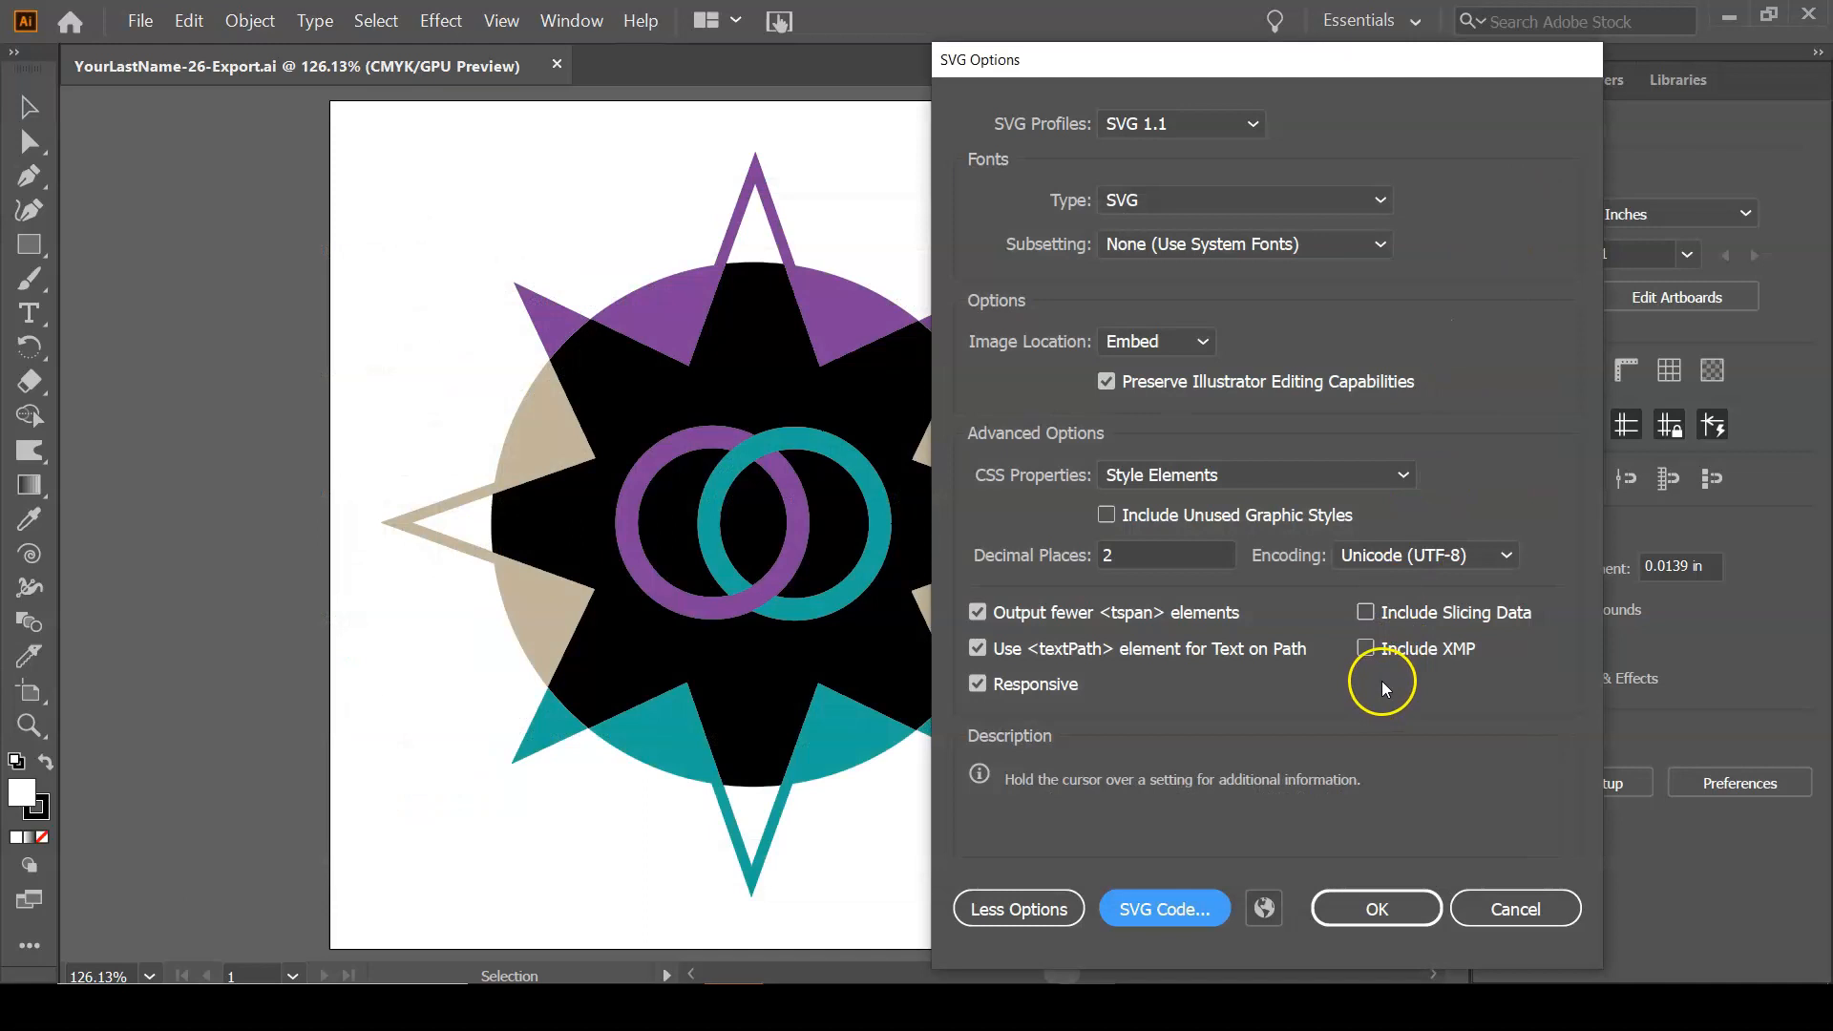
# Preview the SVG in the web browser at smaller window sizes, close the preview, and accept the SVG options to finish saving.
pyautogui.click(1264, 908)
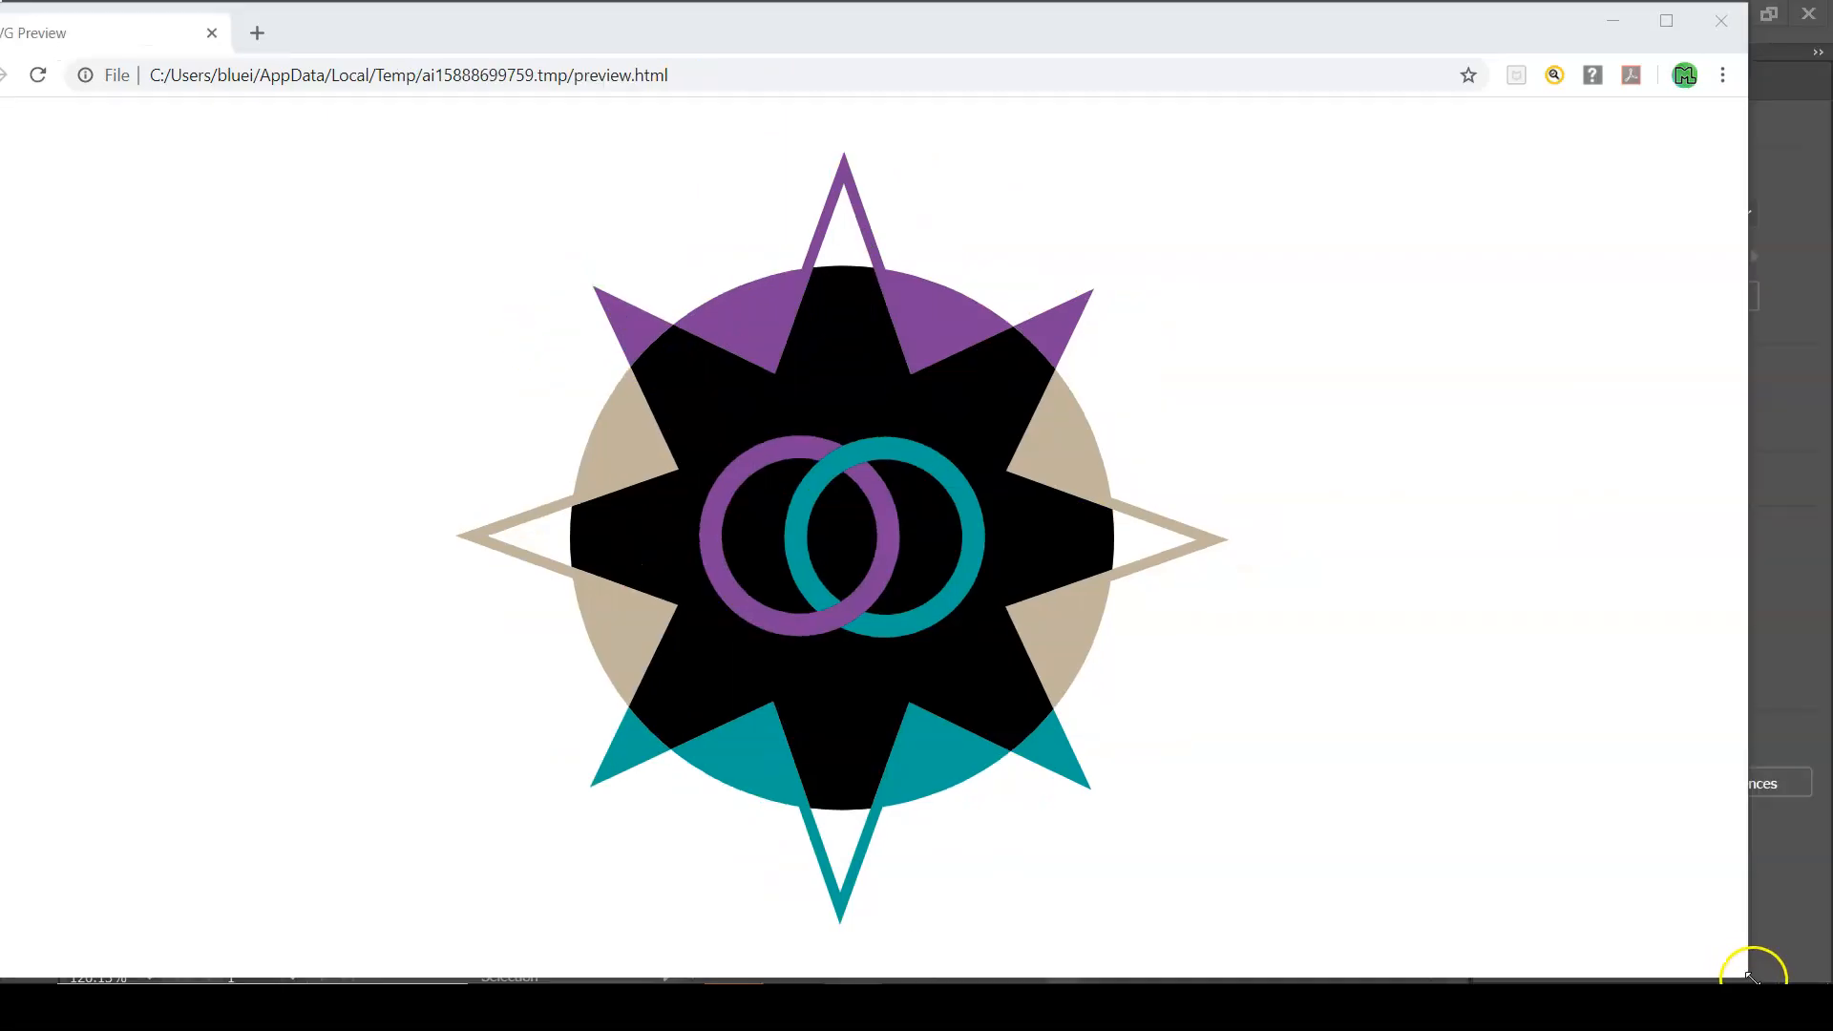
pyautogui.moveTo(1749, 979); pyautogui.dragTo(1438, 761)
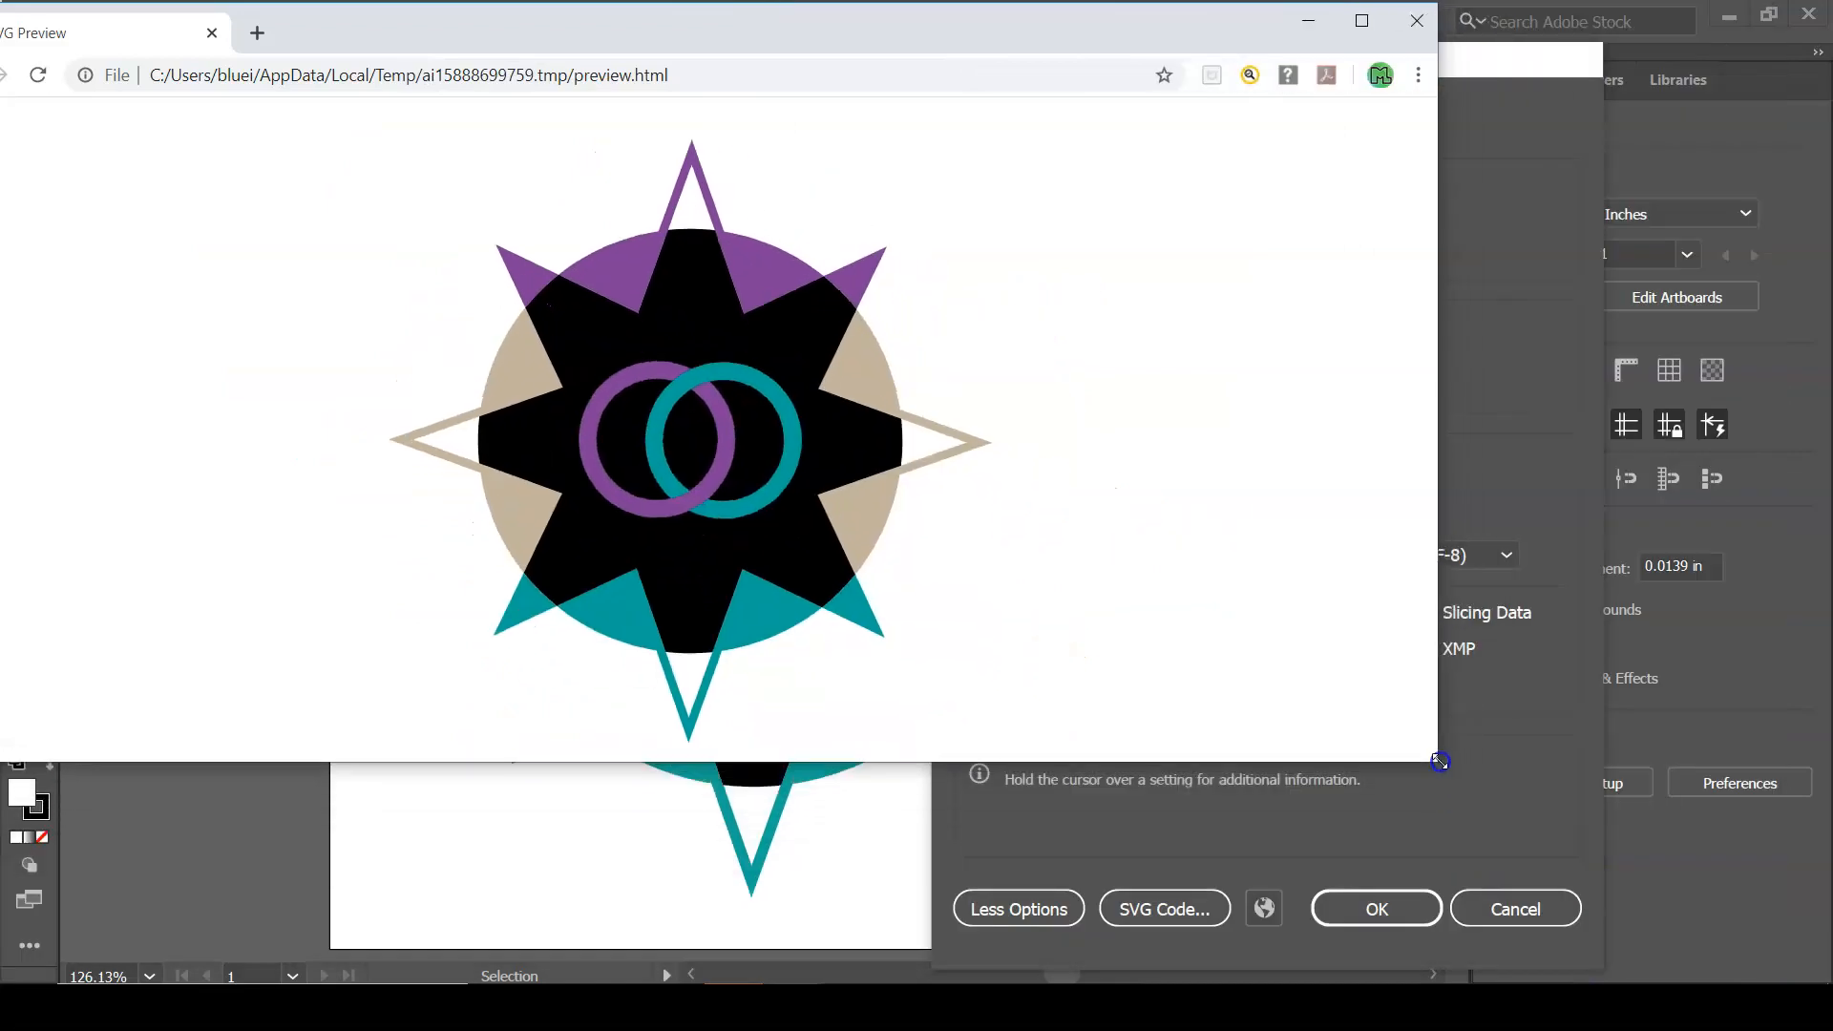
pyautogui.moveTo(1683, 970); pyautogui.dragTo(903, 527)
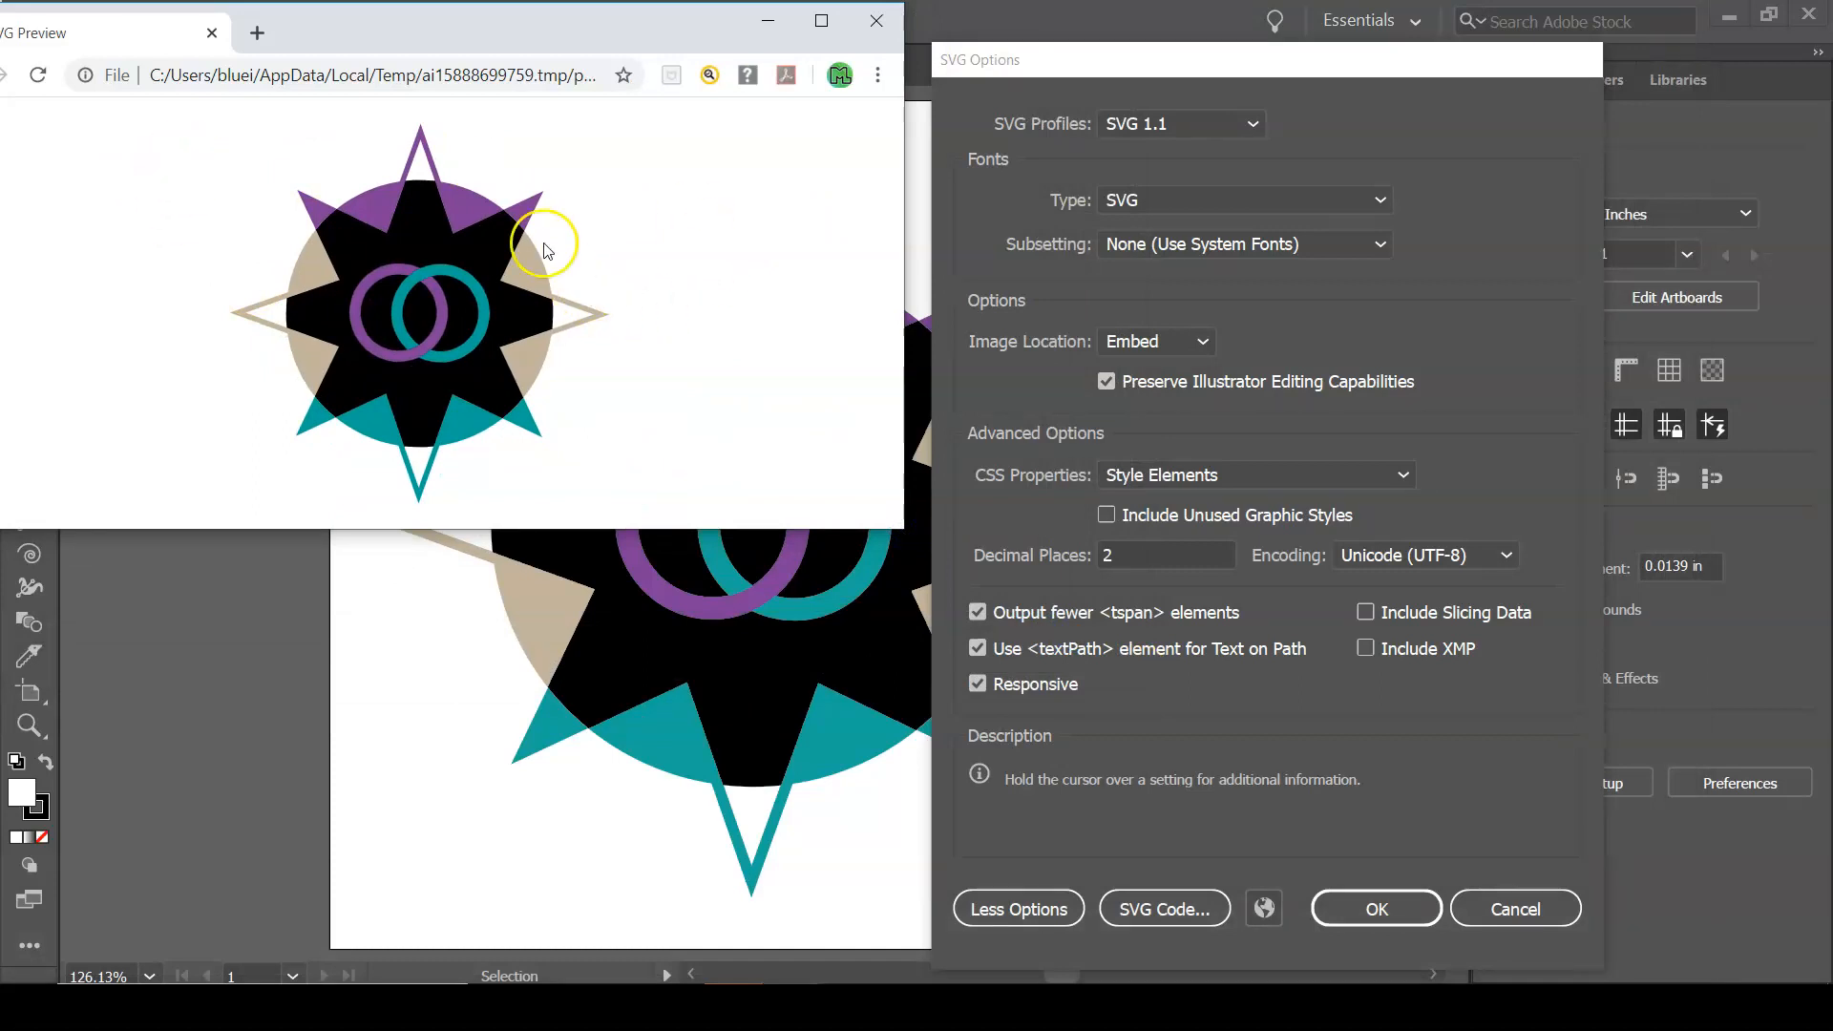
pyautogui.click(877, 21)
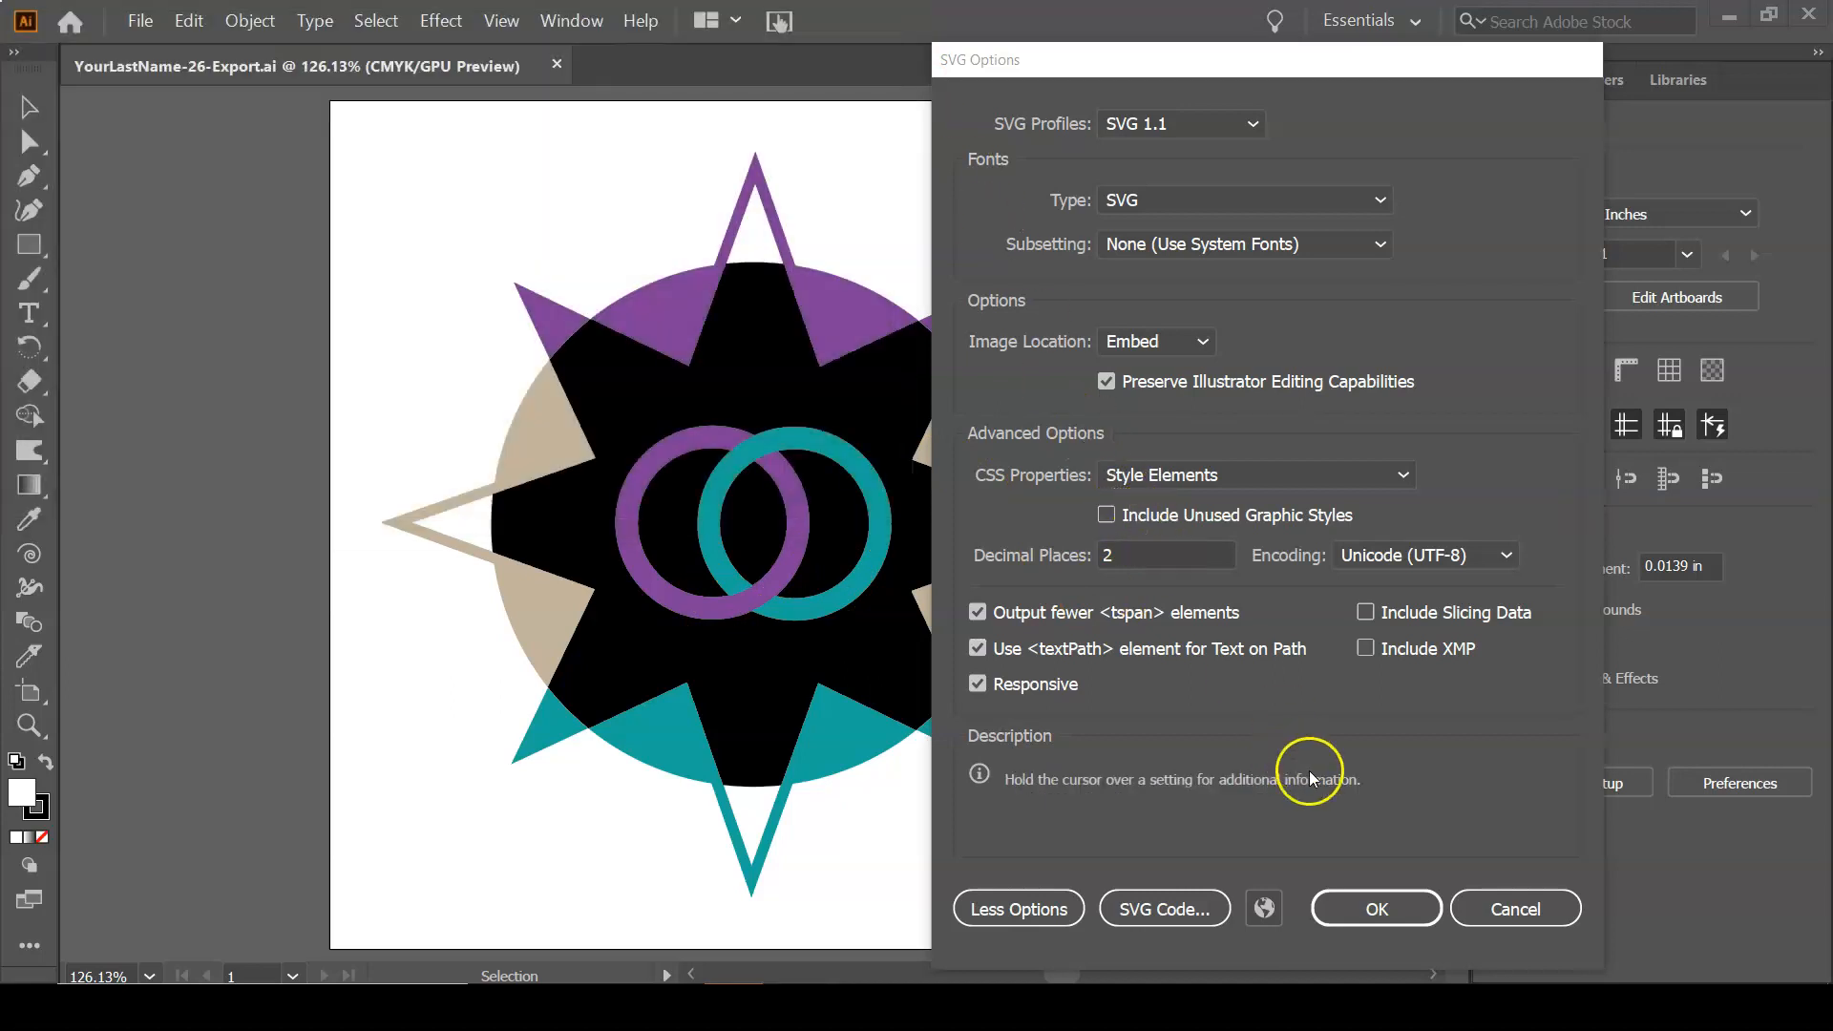
pyautogui.click(1394, 912)
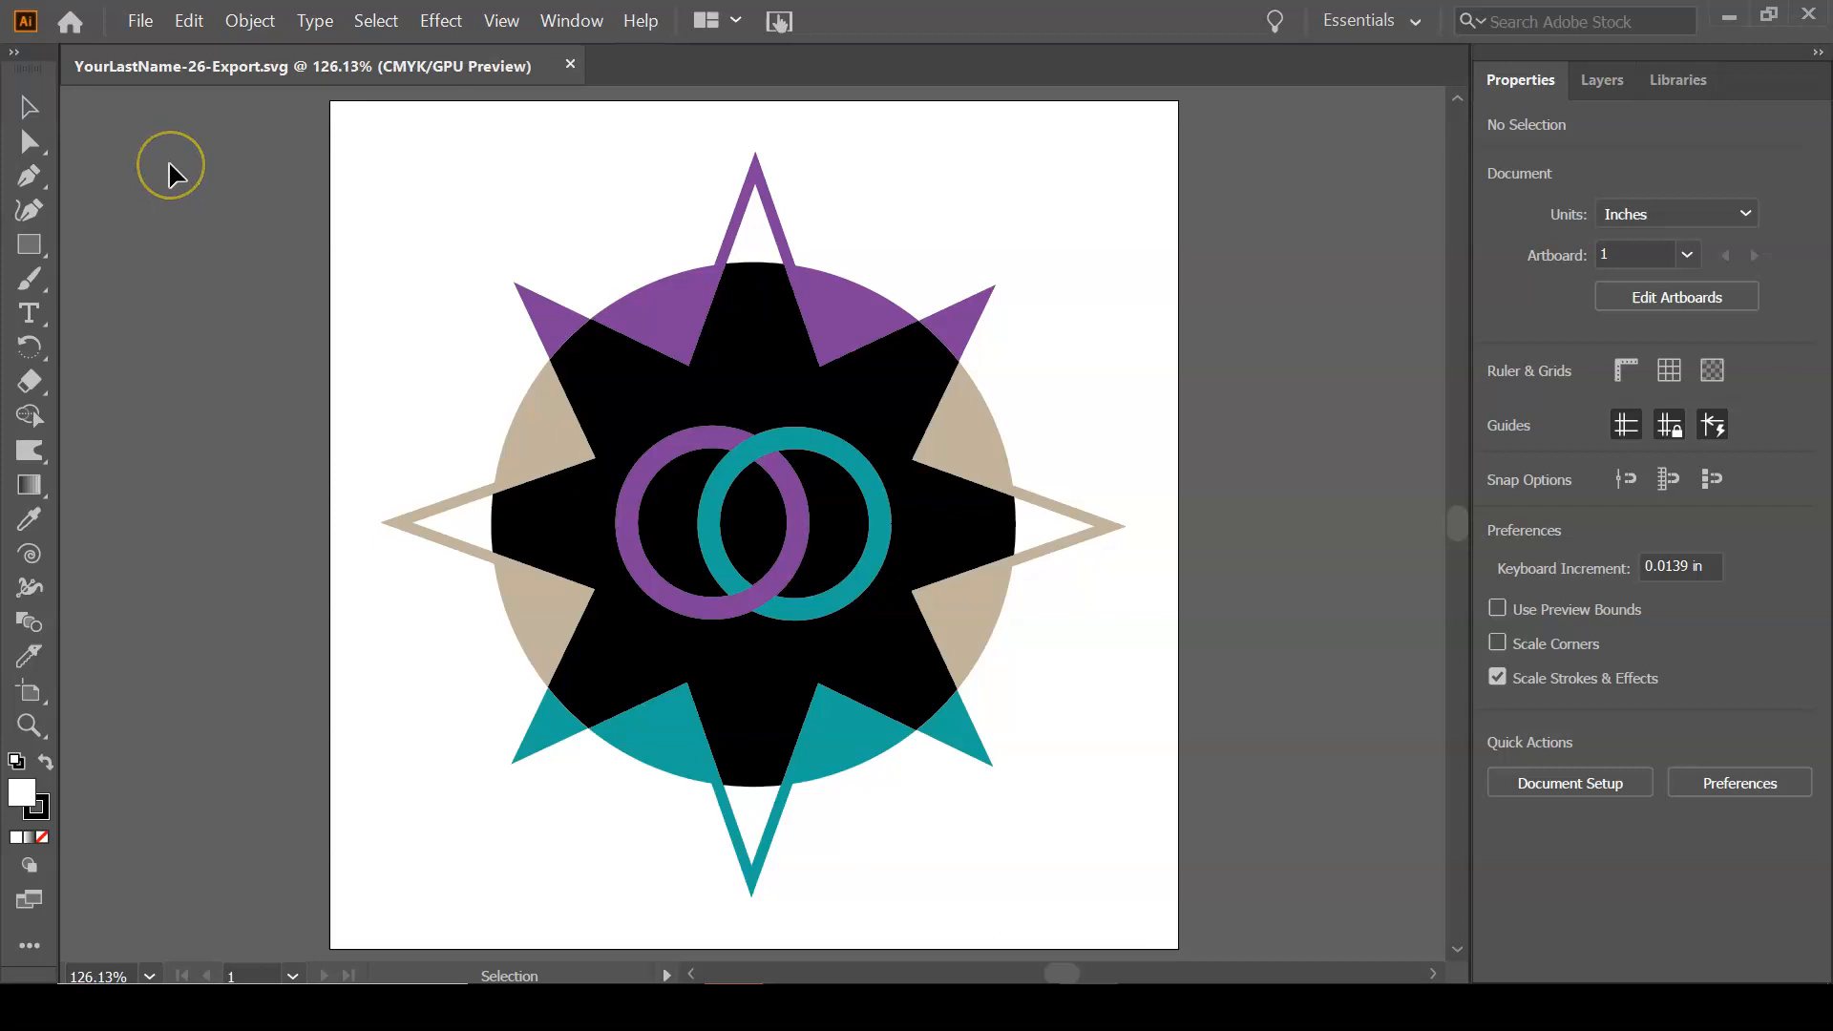
pyautogui.click(256, 76)
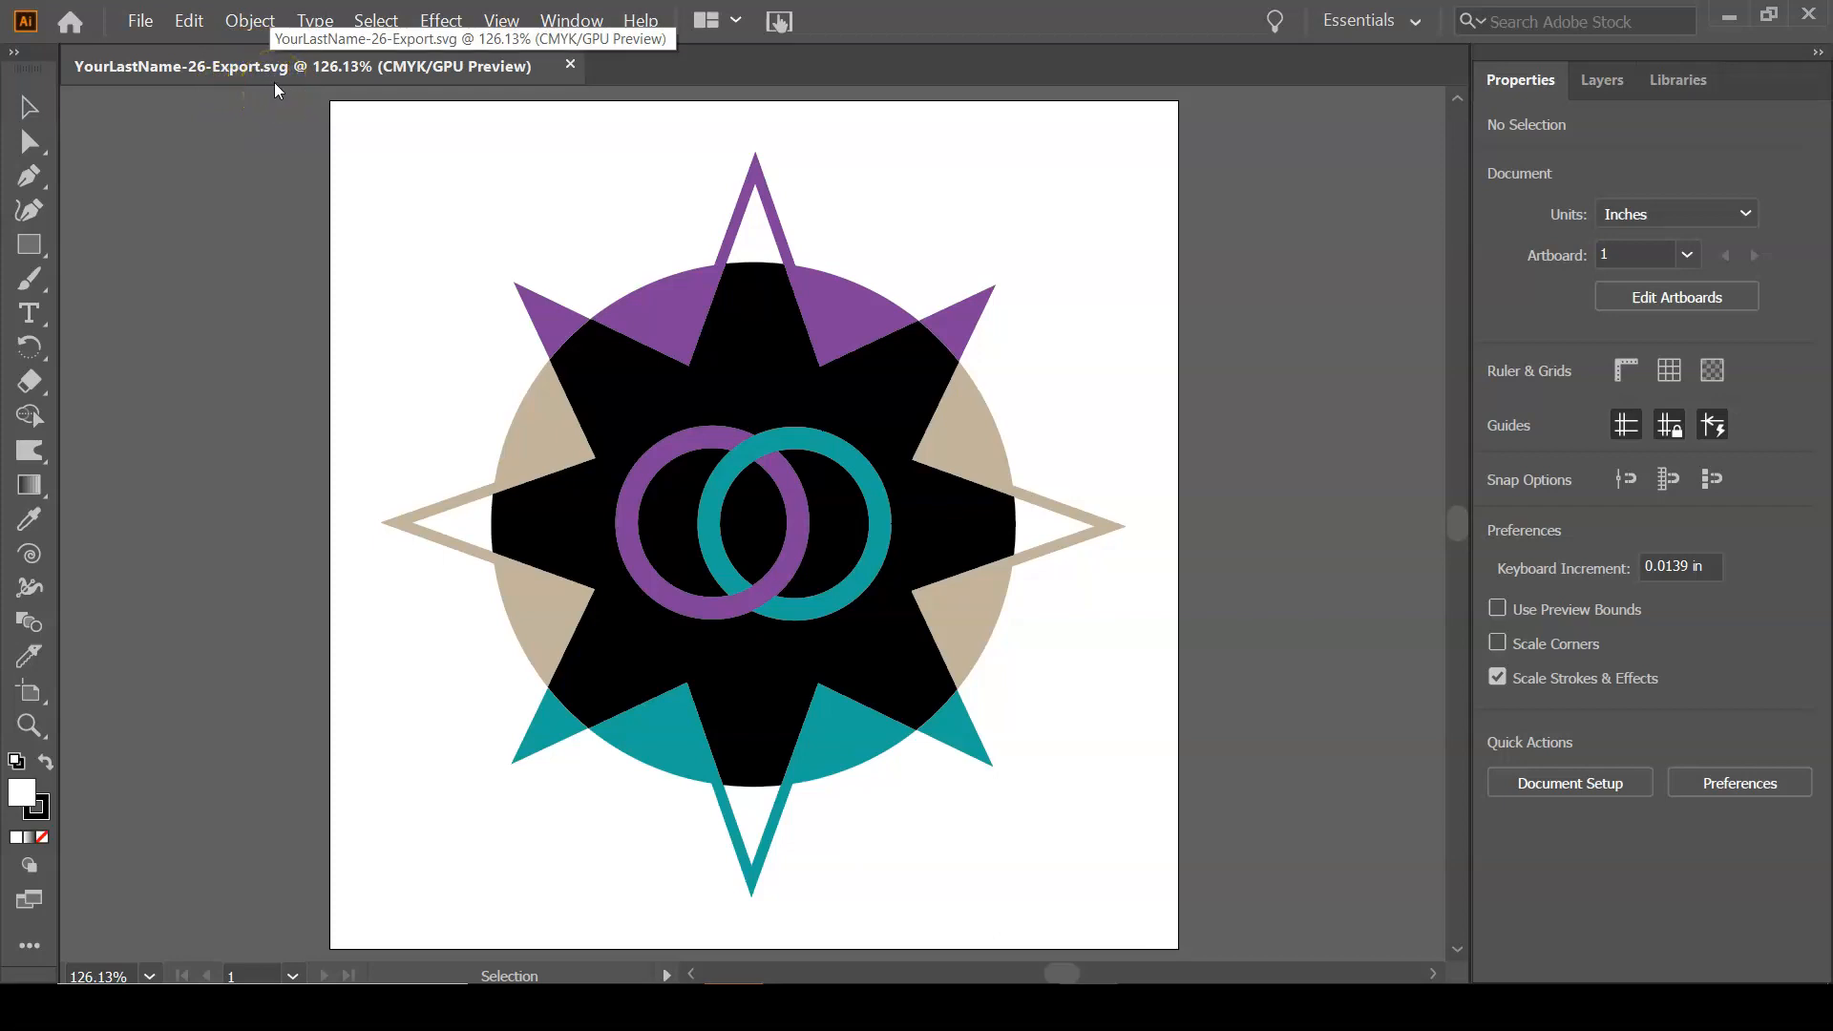
pyautogui.click(250, 86)
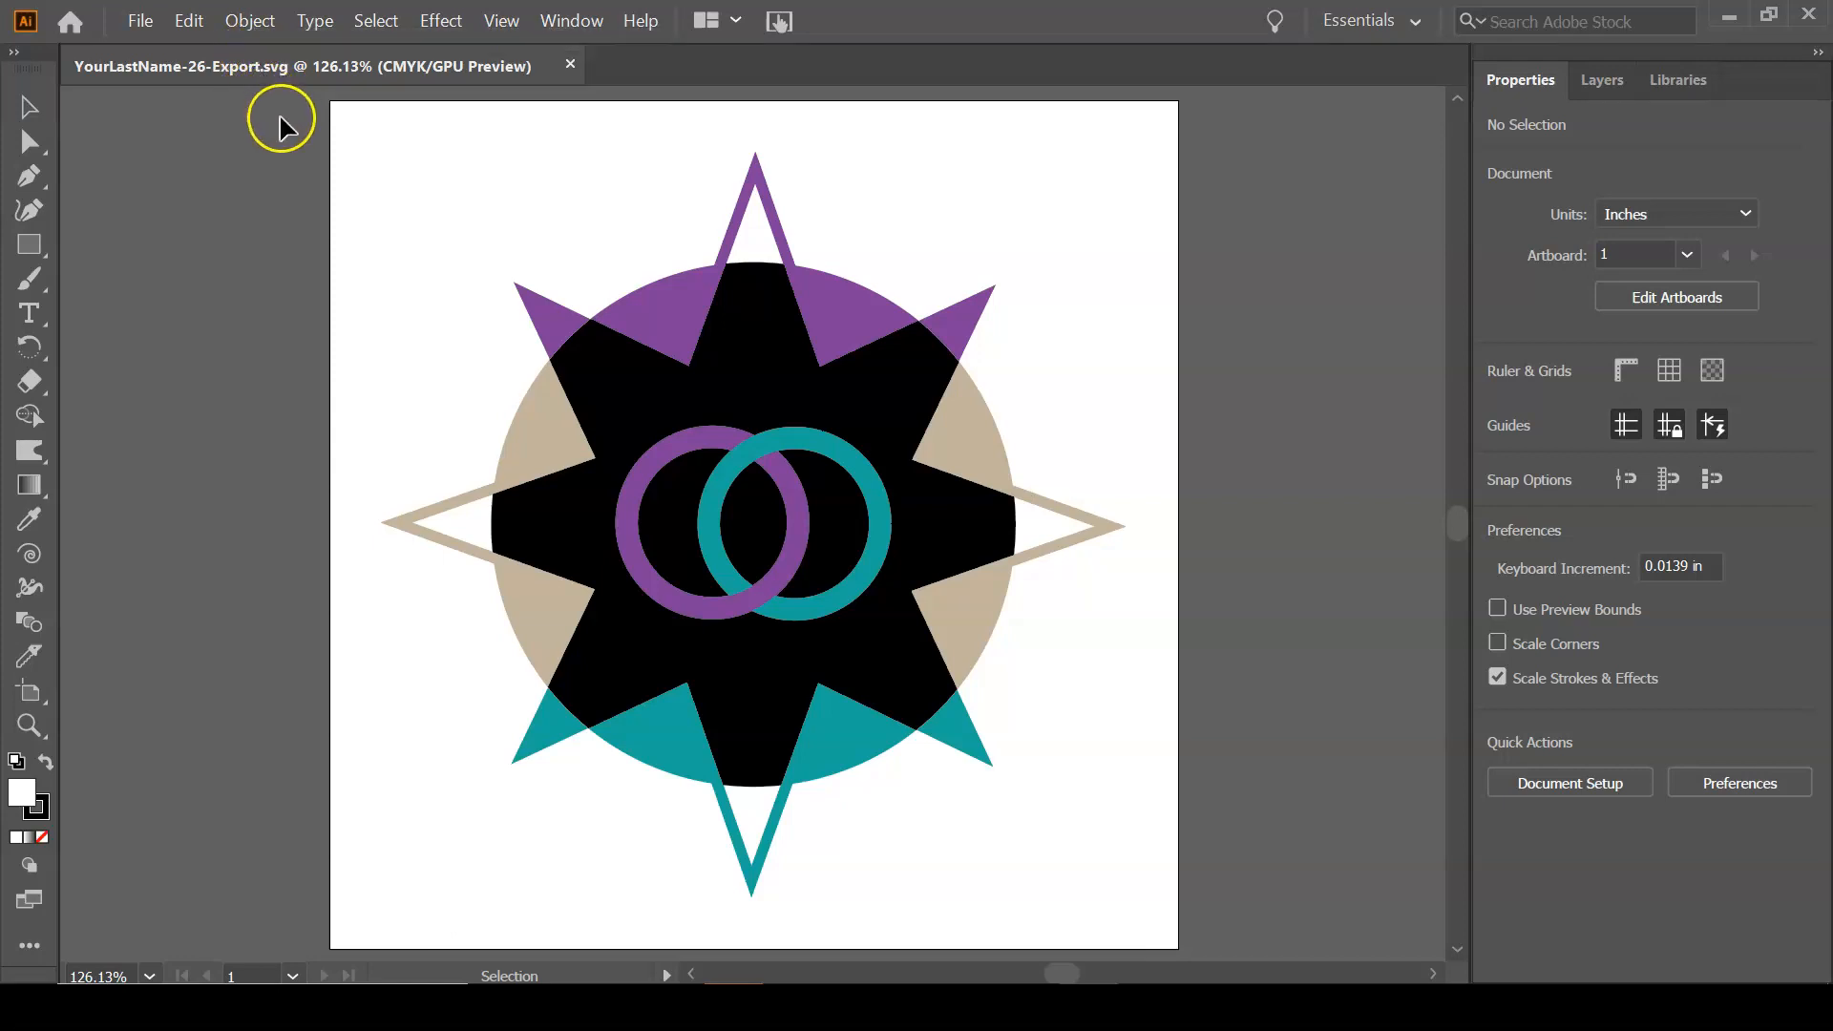
# Save the artwork in Adobe PDF format as YourLastName-26-Export.pdf in the 26-Ai-Exporting folder, continuing to the PDF options.
pyautogui.click(139, 21)
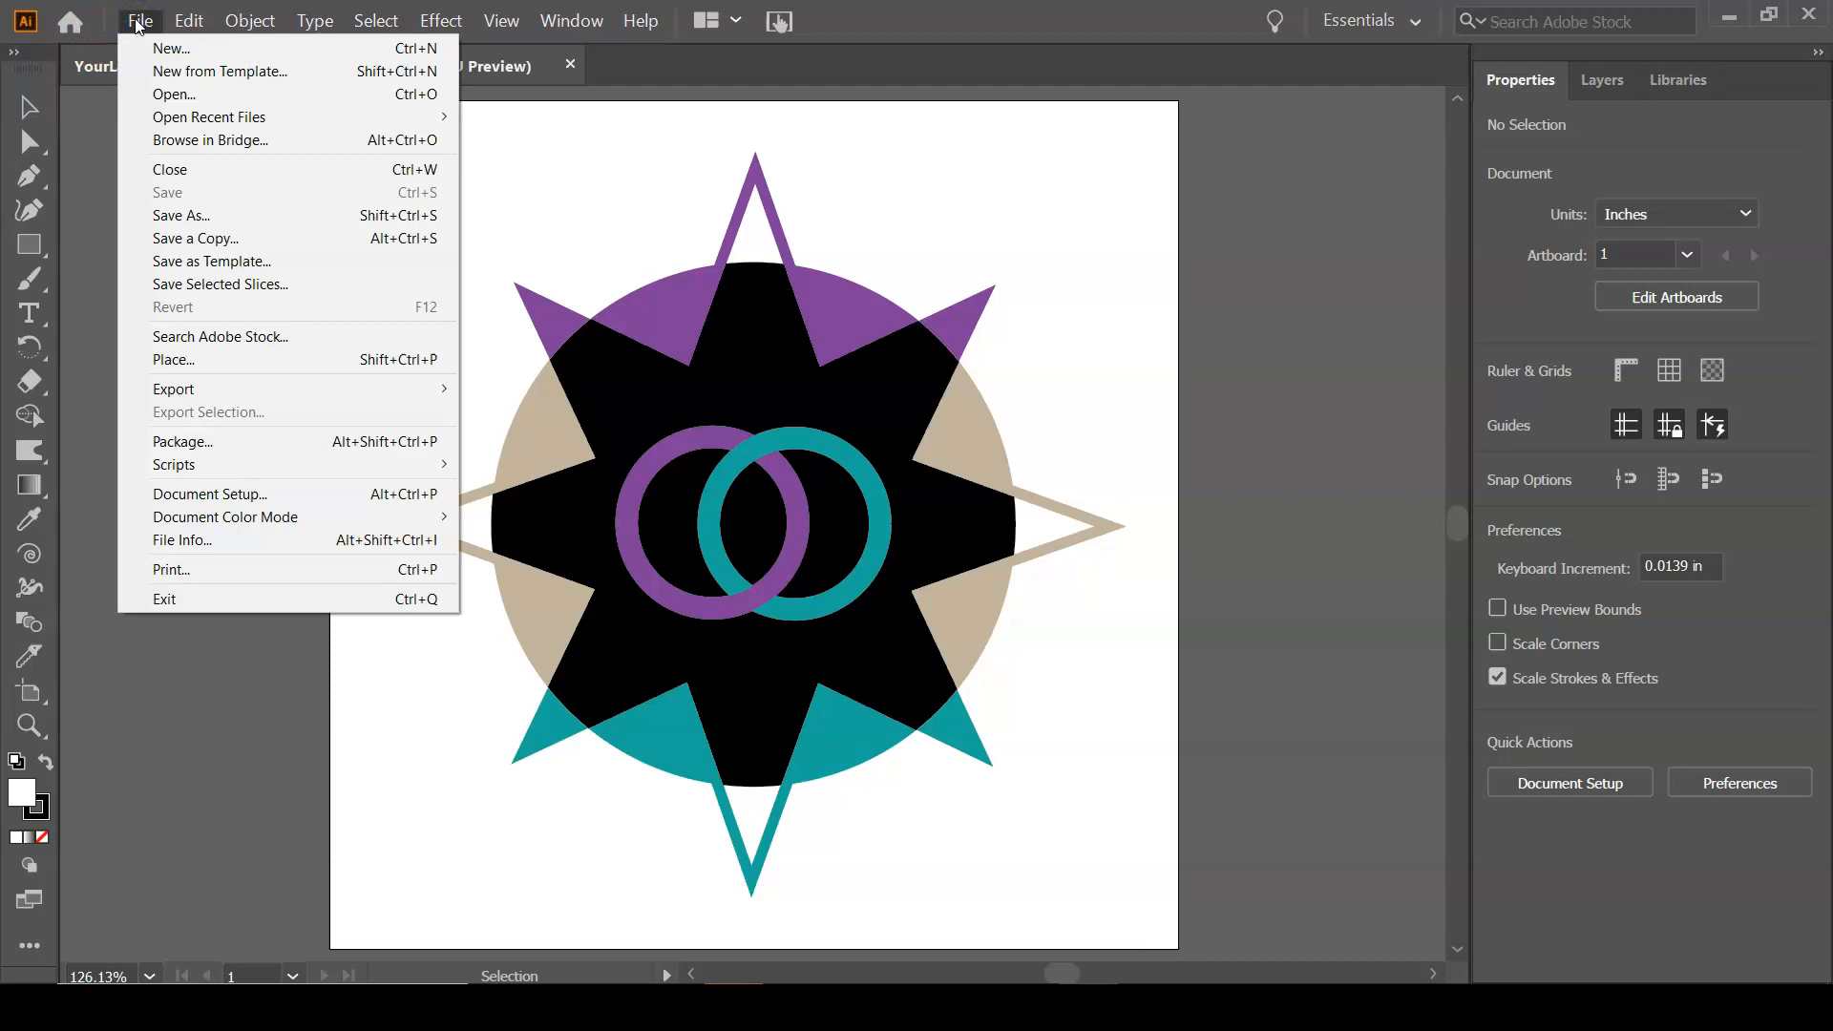
pyautogui.click(138, 21)
pyautogui.click(139, 23)
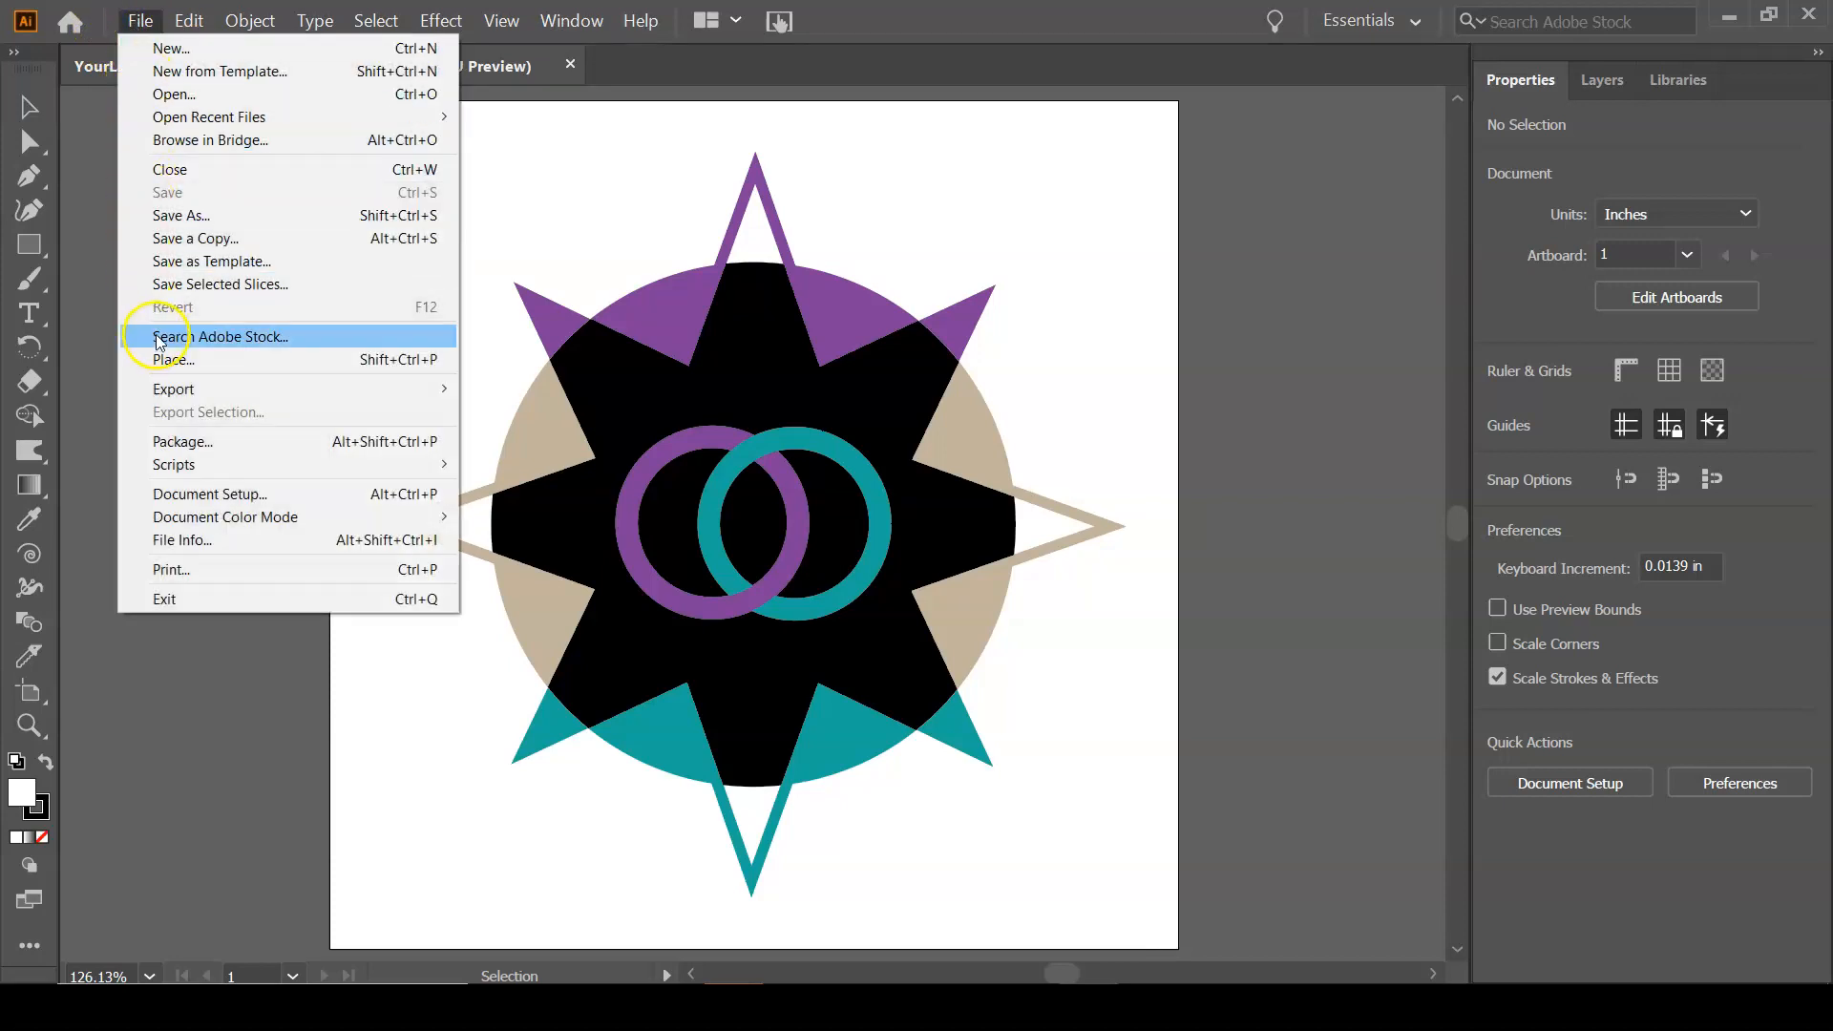
pyautogui.click(169, 218)
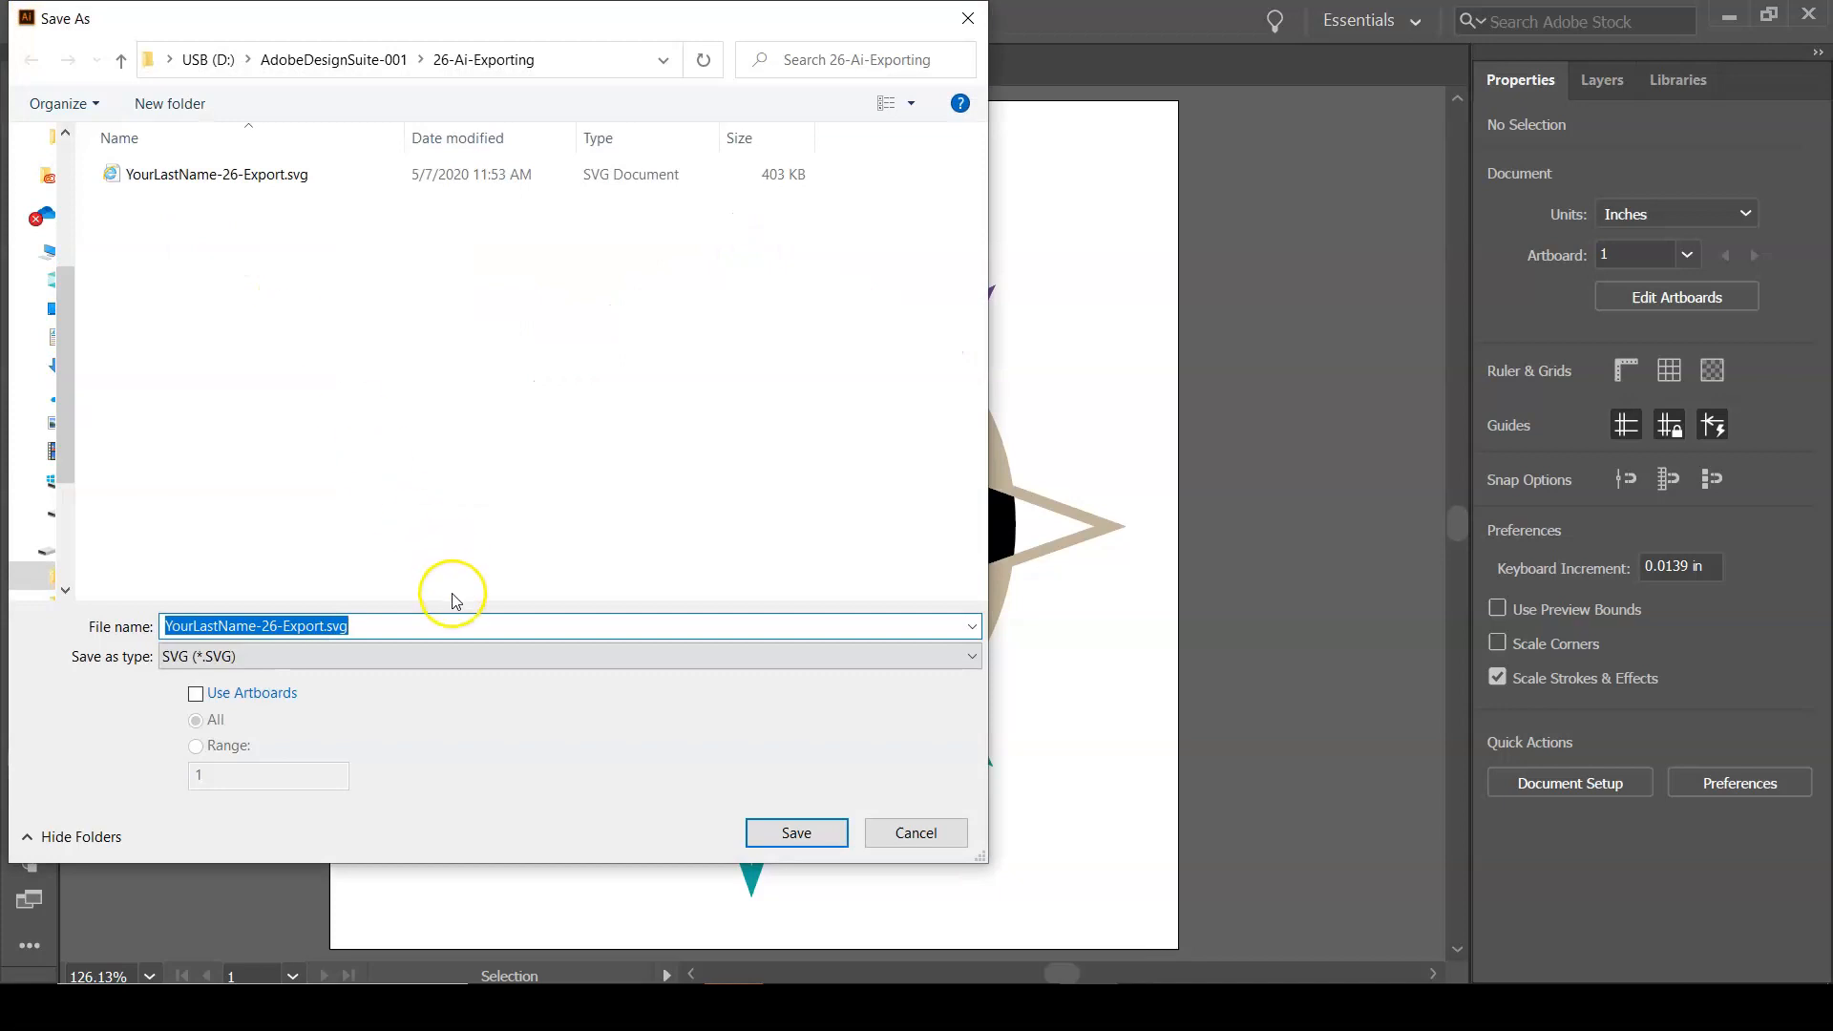
pyautogui.click(441, 665)
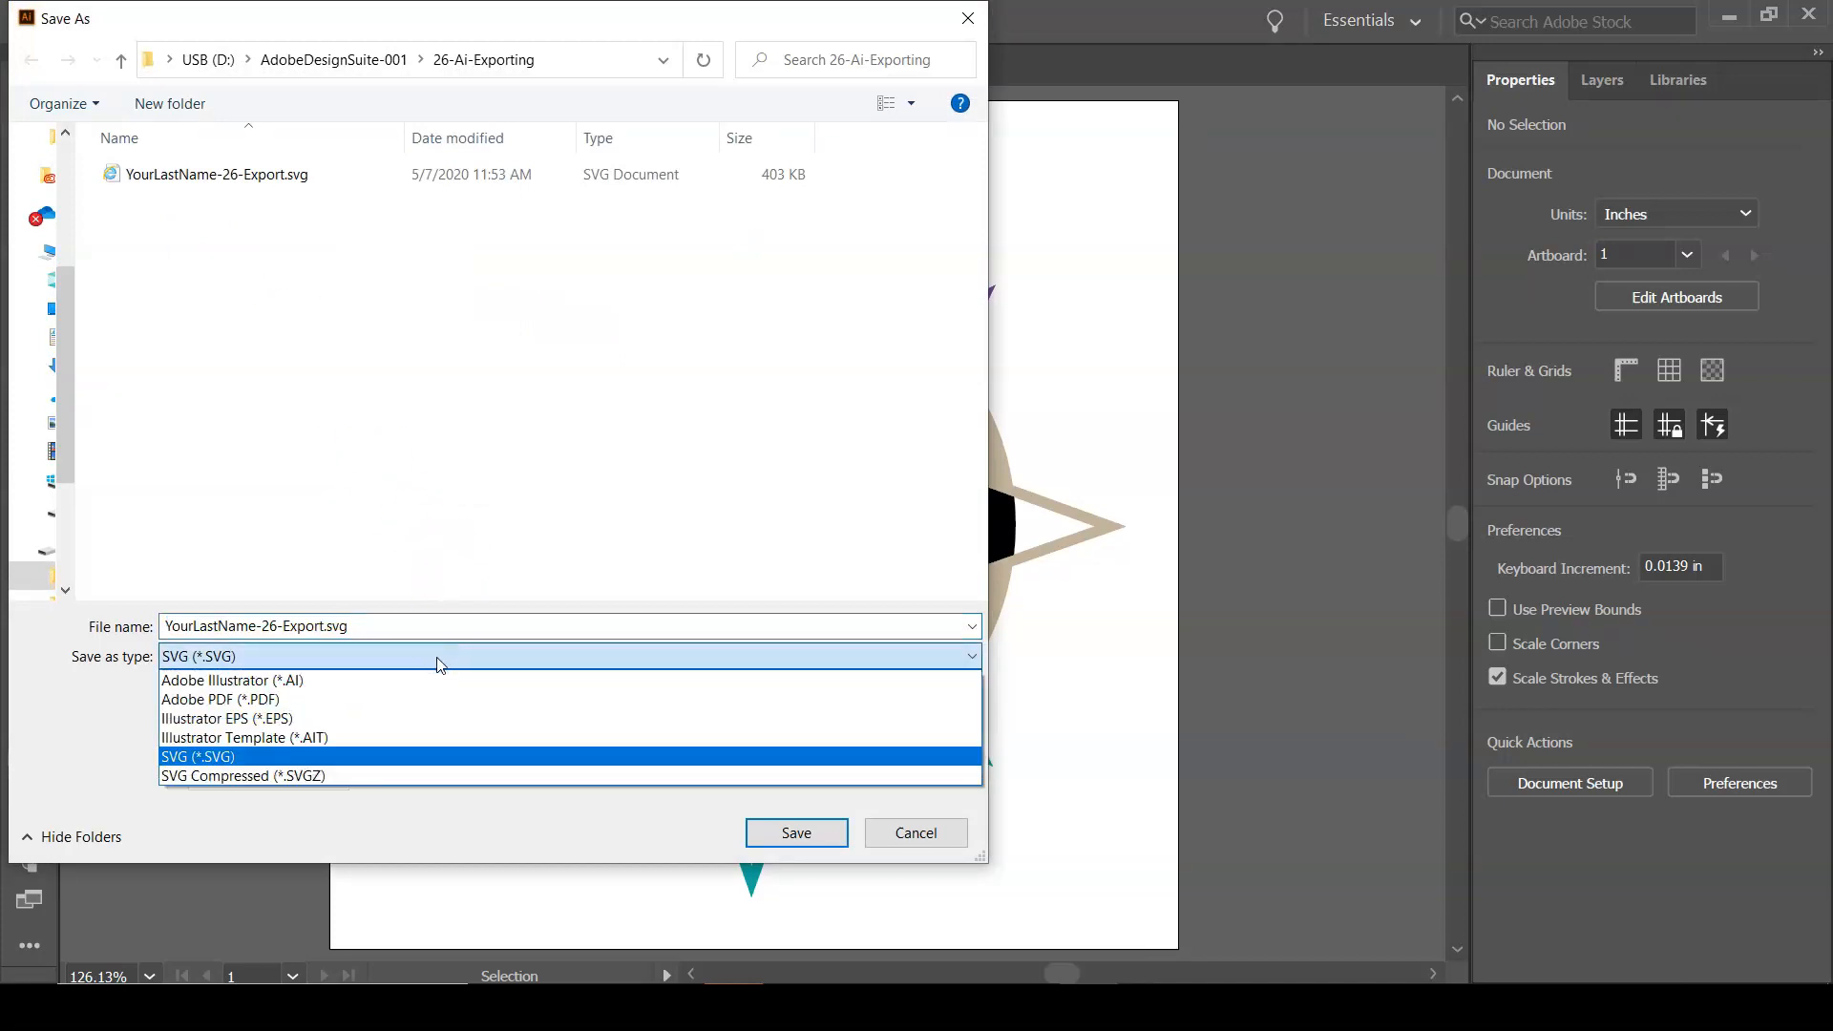
pyautogui.click(432, 694)
pyautogui.click(435, 699)
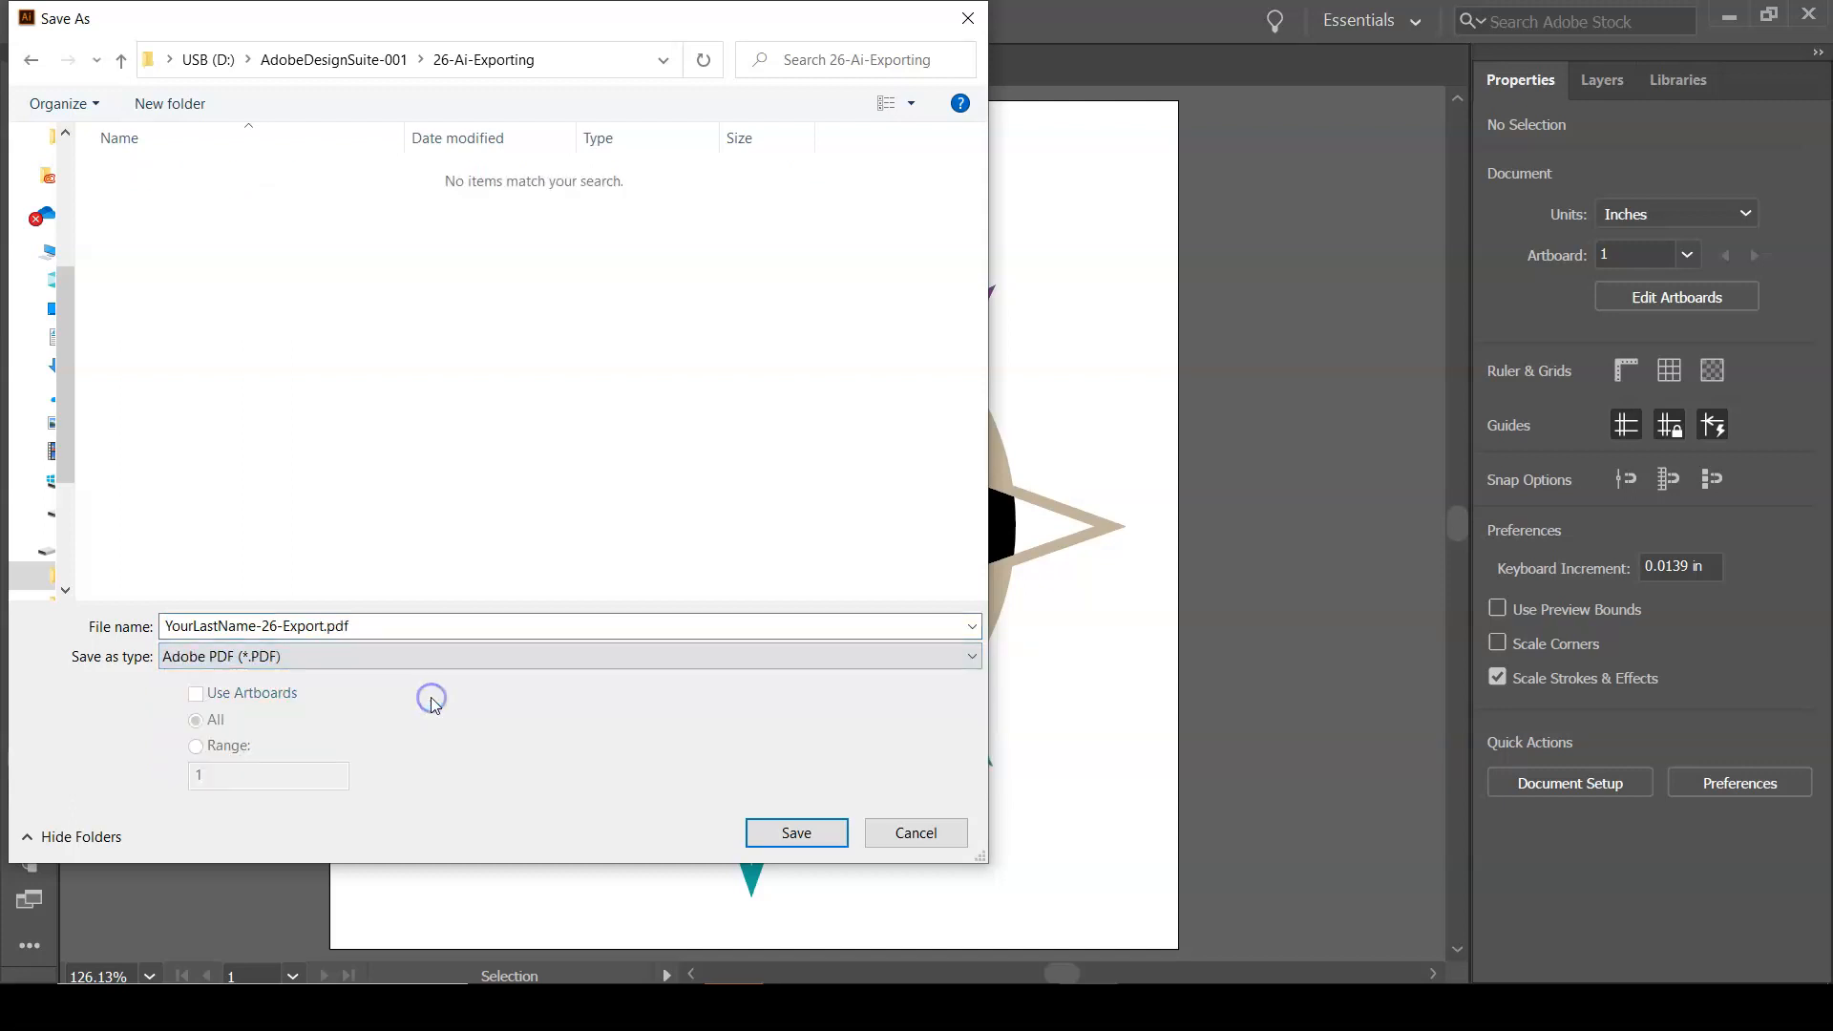
pyautogui.click(802, 838)
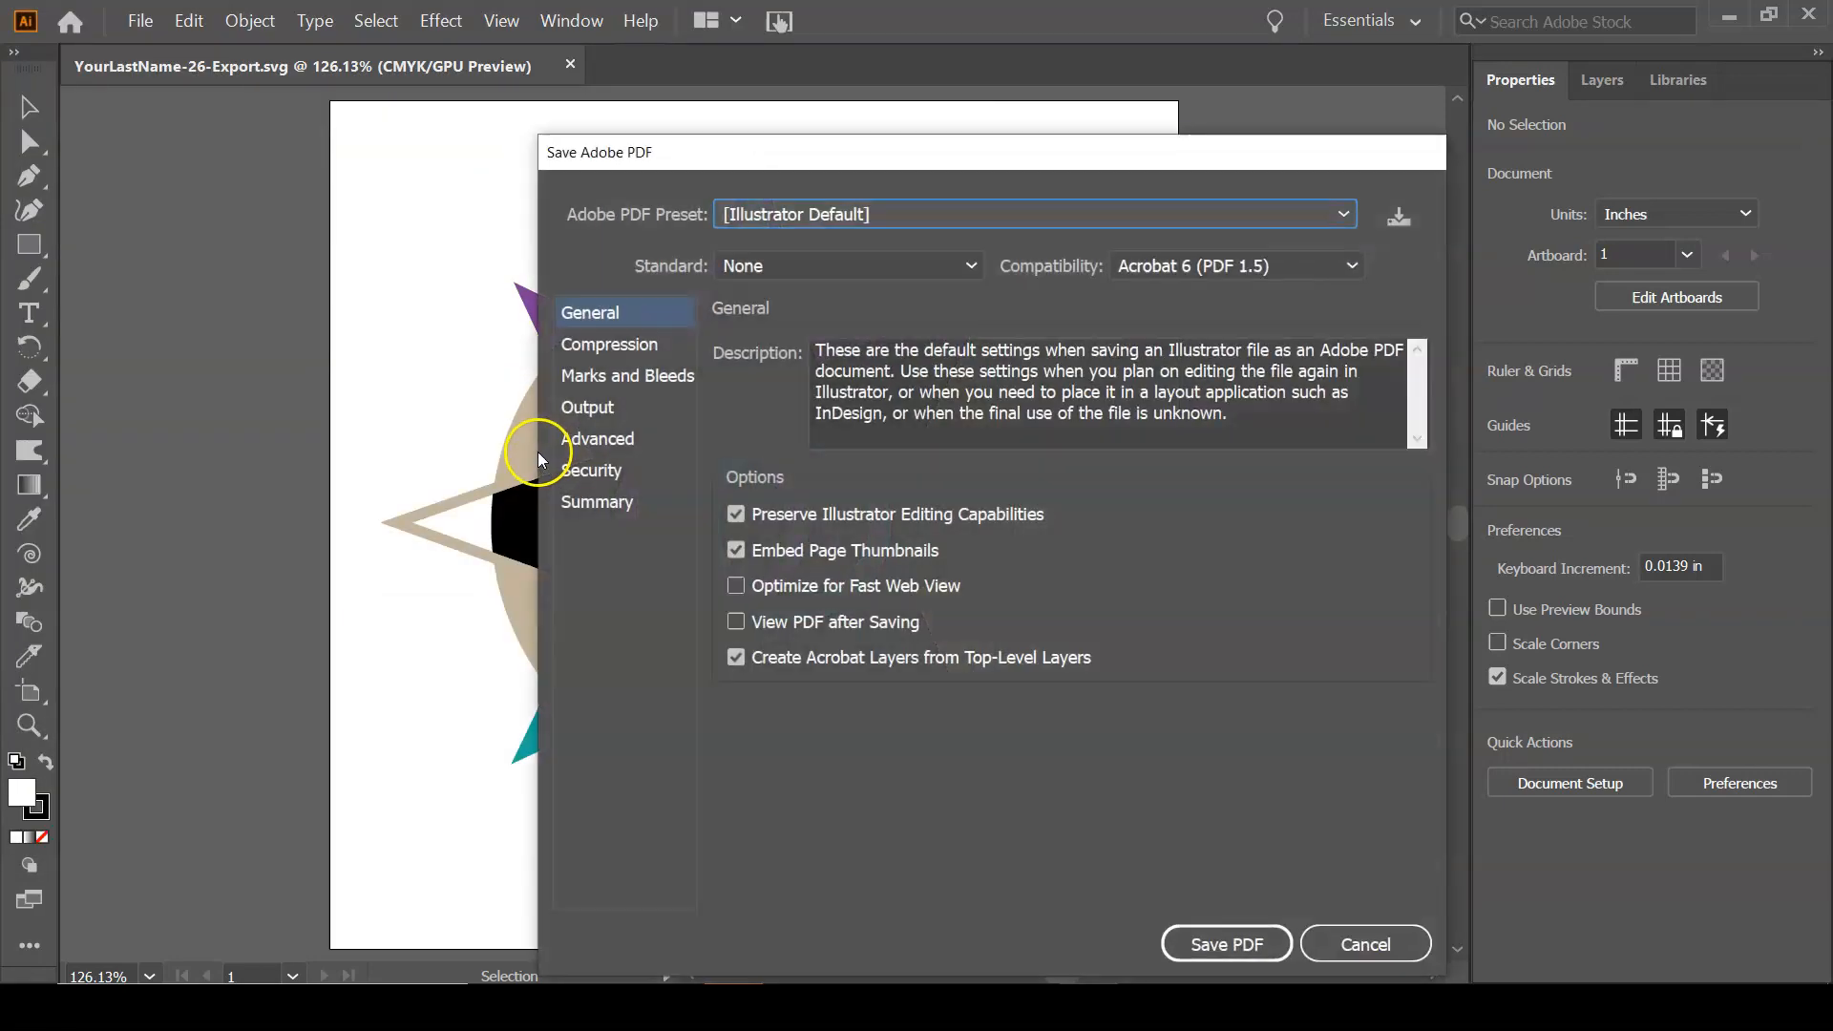
# Turn on View PDF after Saving and save the PDF with the Illustrator Default preset.
pyautogui.moveTo(867, 156); pyautogui.dragTo(663, 110)
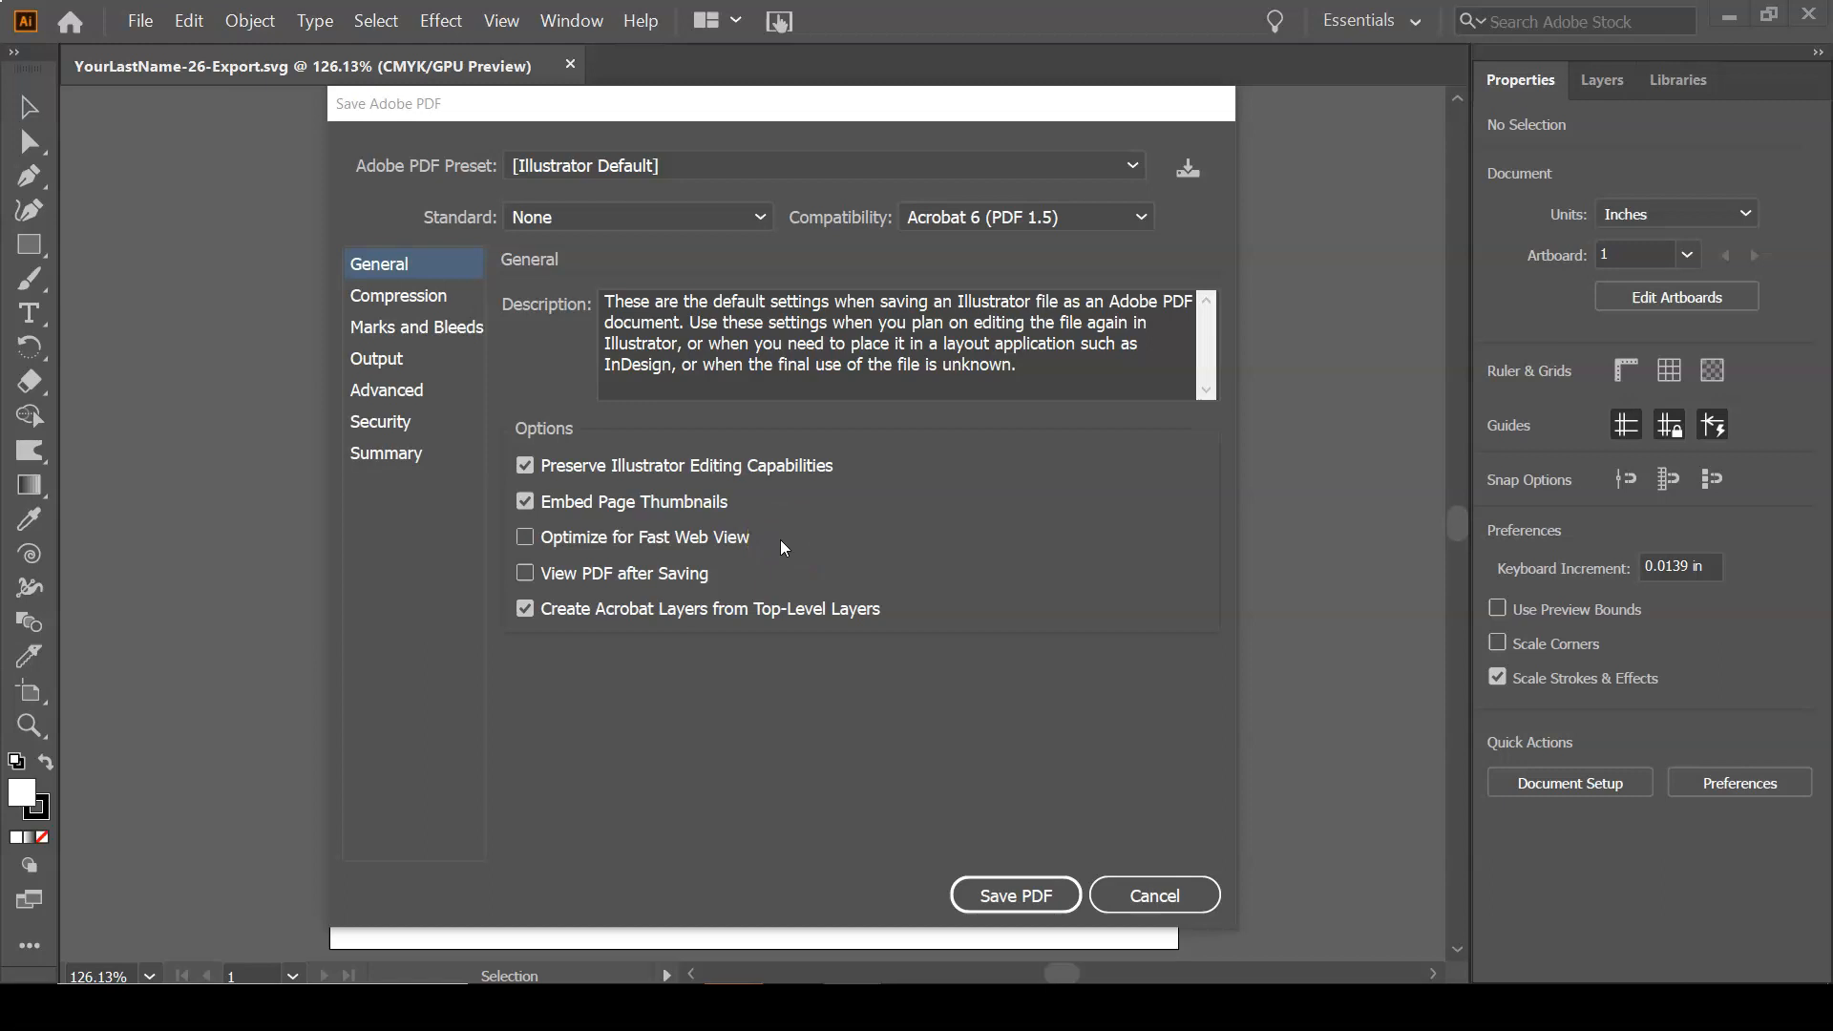
pyautogui.click(599, 578)
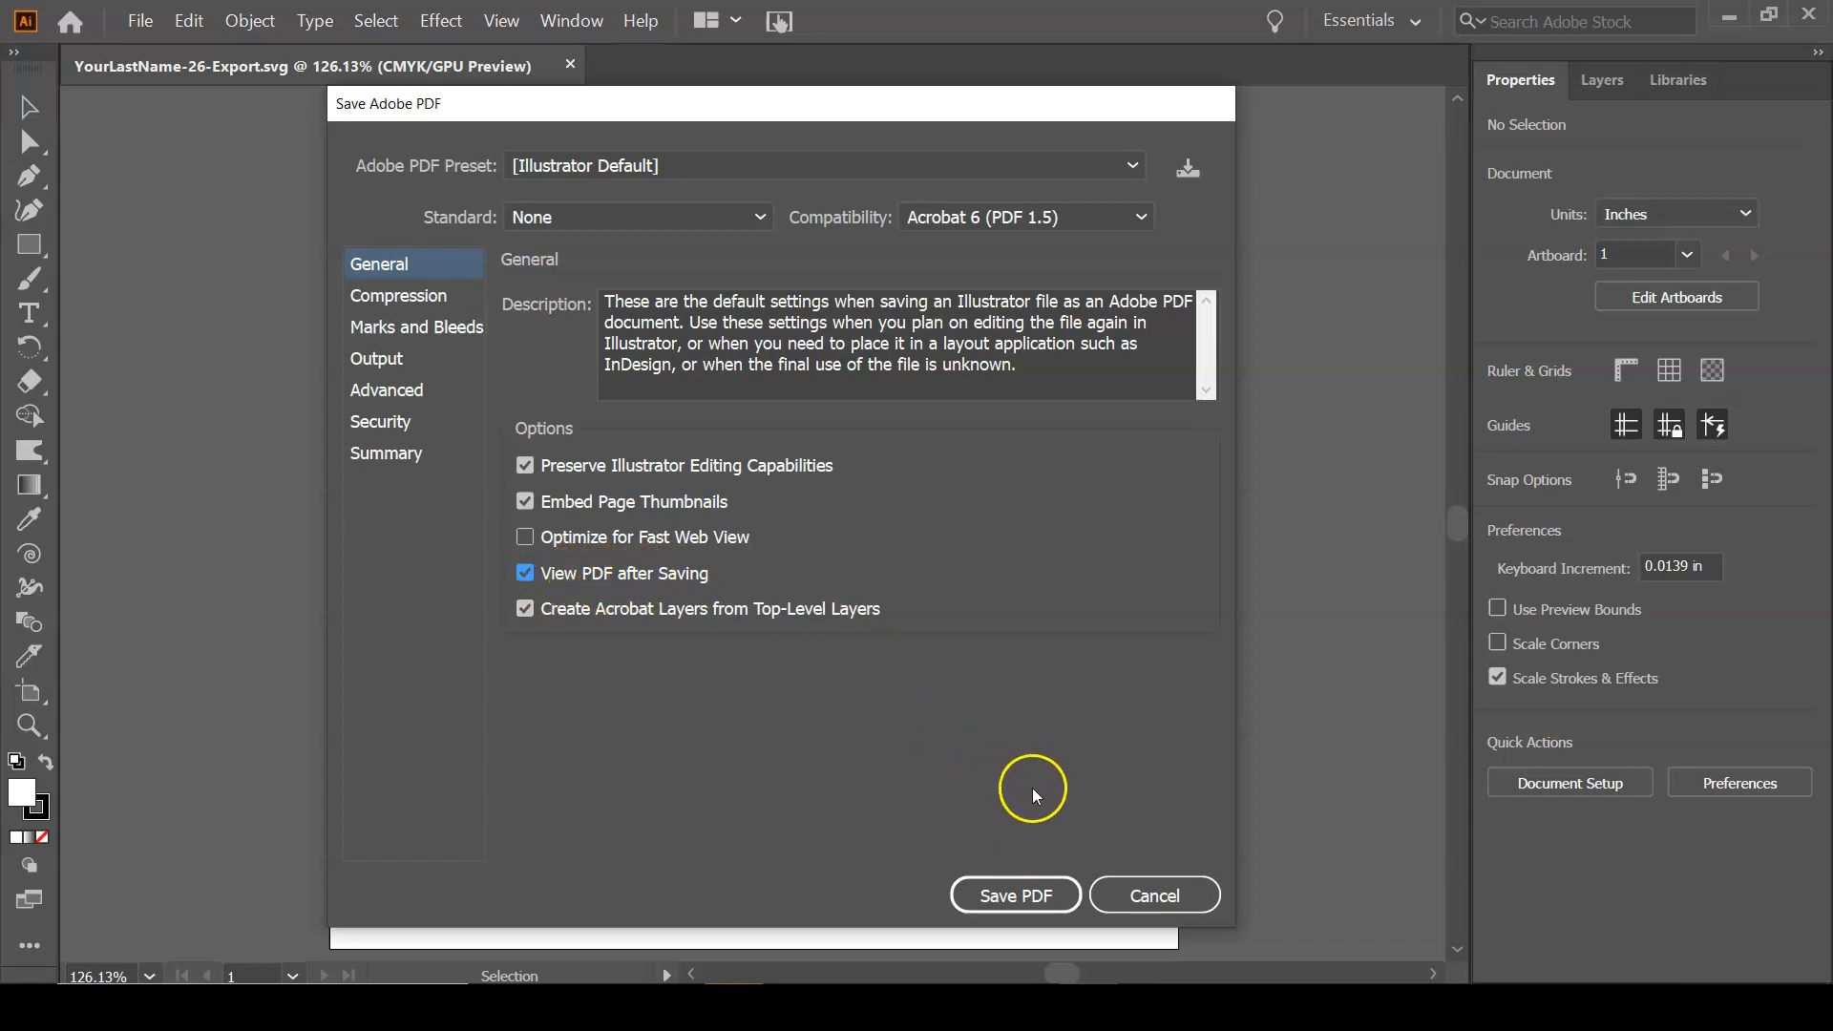
pyautogui.click(1019, 895)
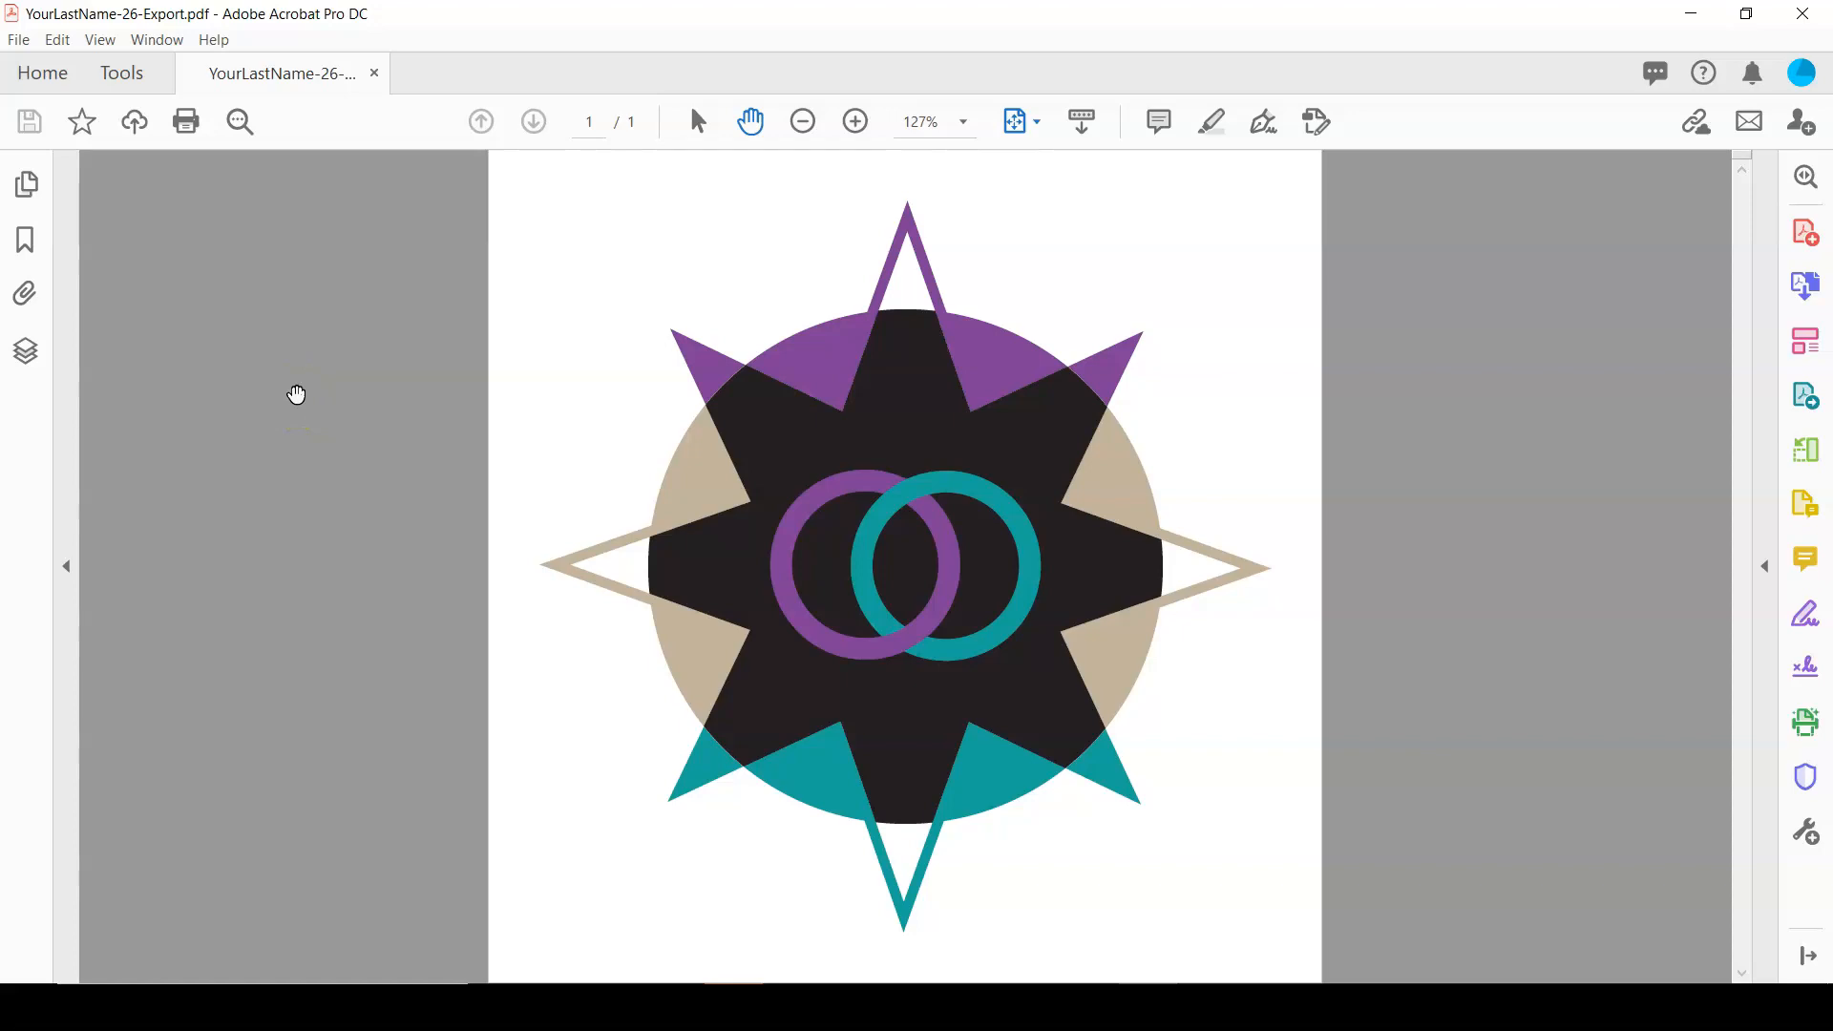
# Switch to the 26-Ai-Exporting folder in File Explorer, compress the AI, JPG, PDF and SVG files into YourLastName-26-Export.zip, and return to the PDF in Acrobat.
pyautogui.hotkey('alt', 'Tab')
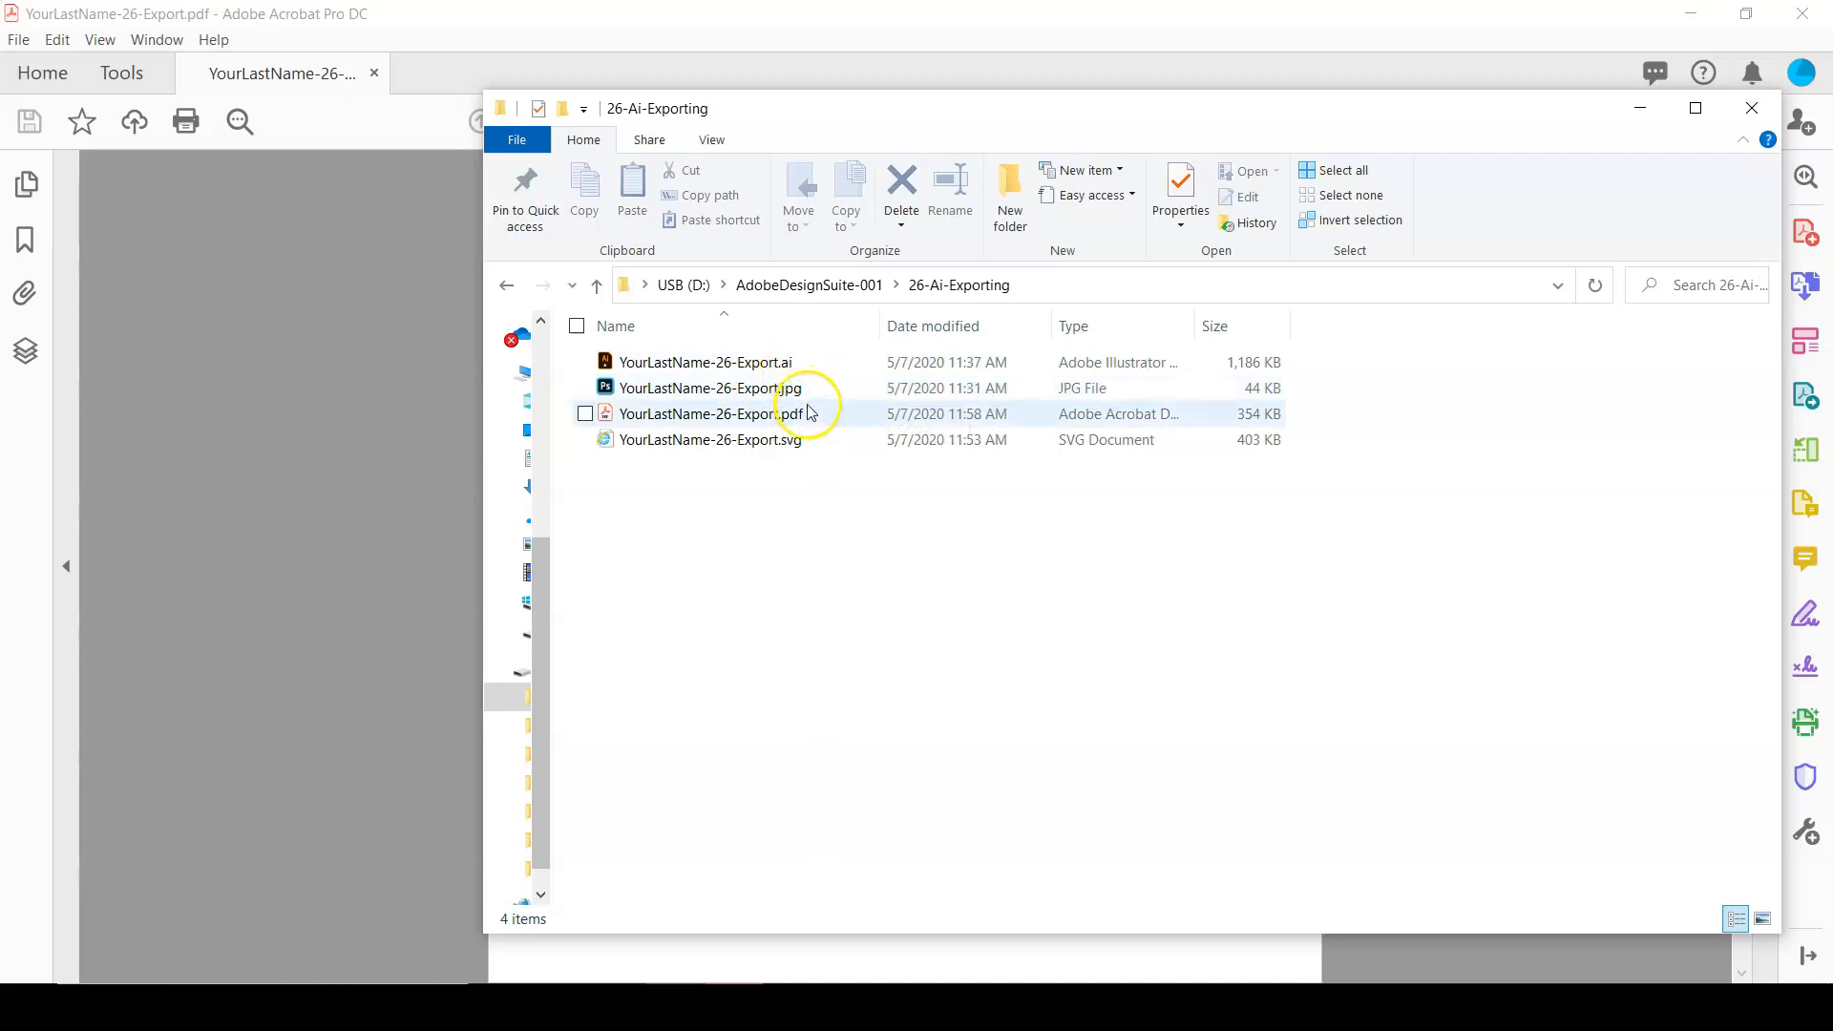
pyautogui.click(811, 441)
pyautogui.click(805, 521)
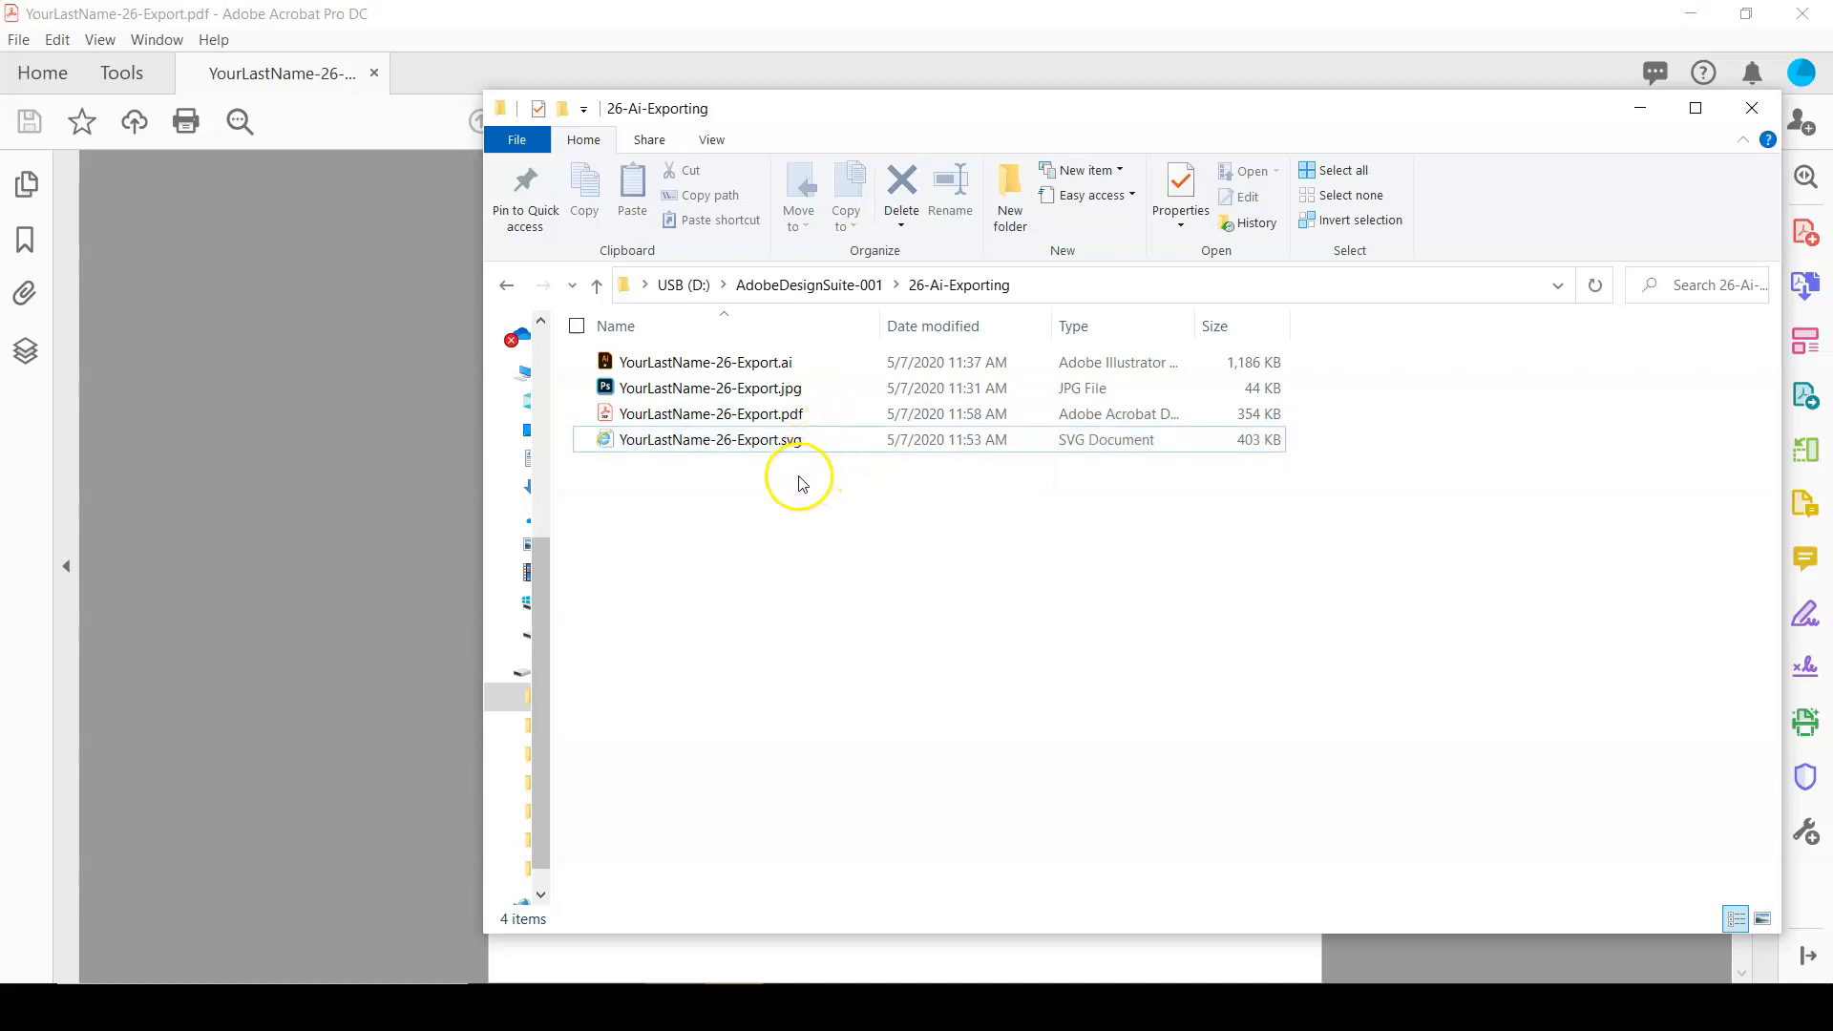
pyautogui.click(767, 482)
pyautogui.moveTo(769, 492); pyautogui.dragTo(692, 372)
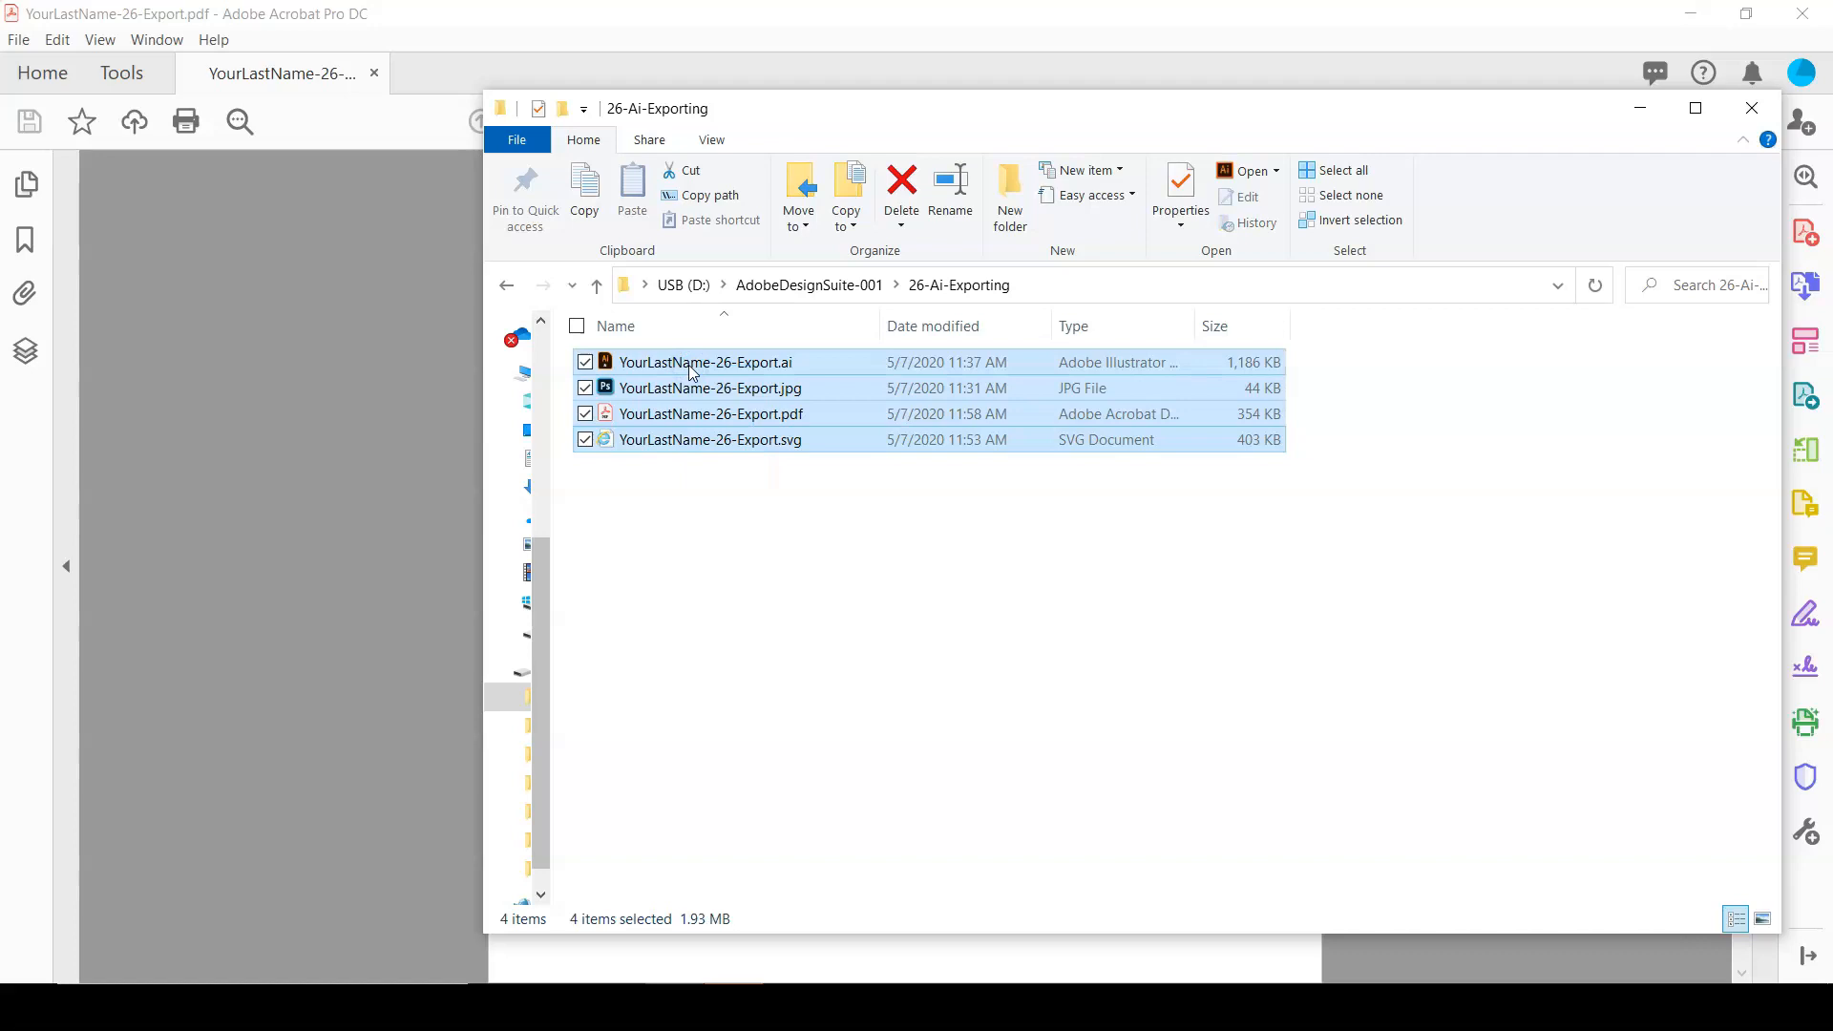
pyautogui.rightClick(689, 368)
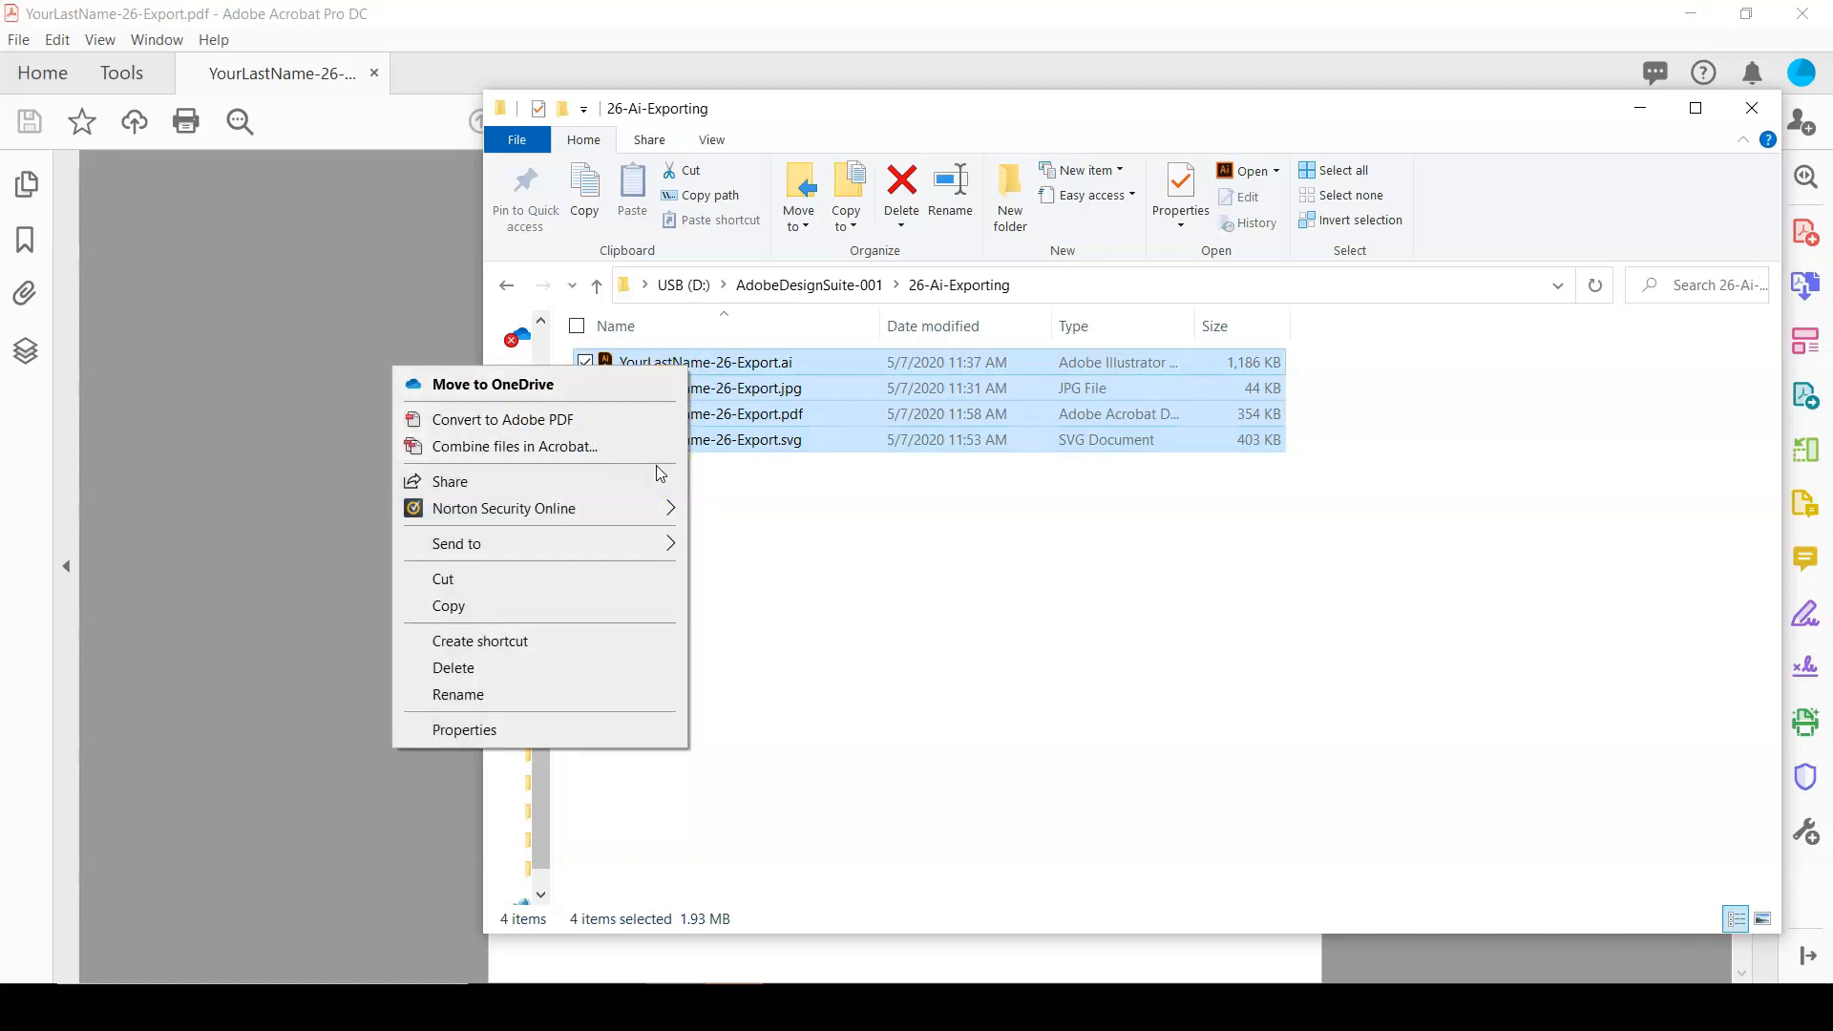
pyautogui.moveTo(665, 550)
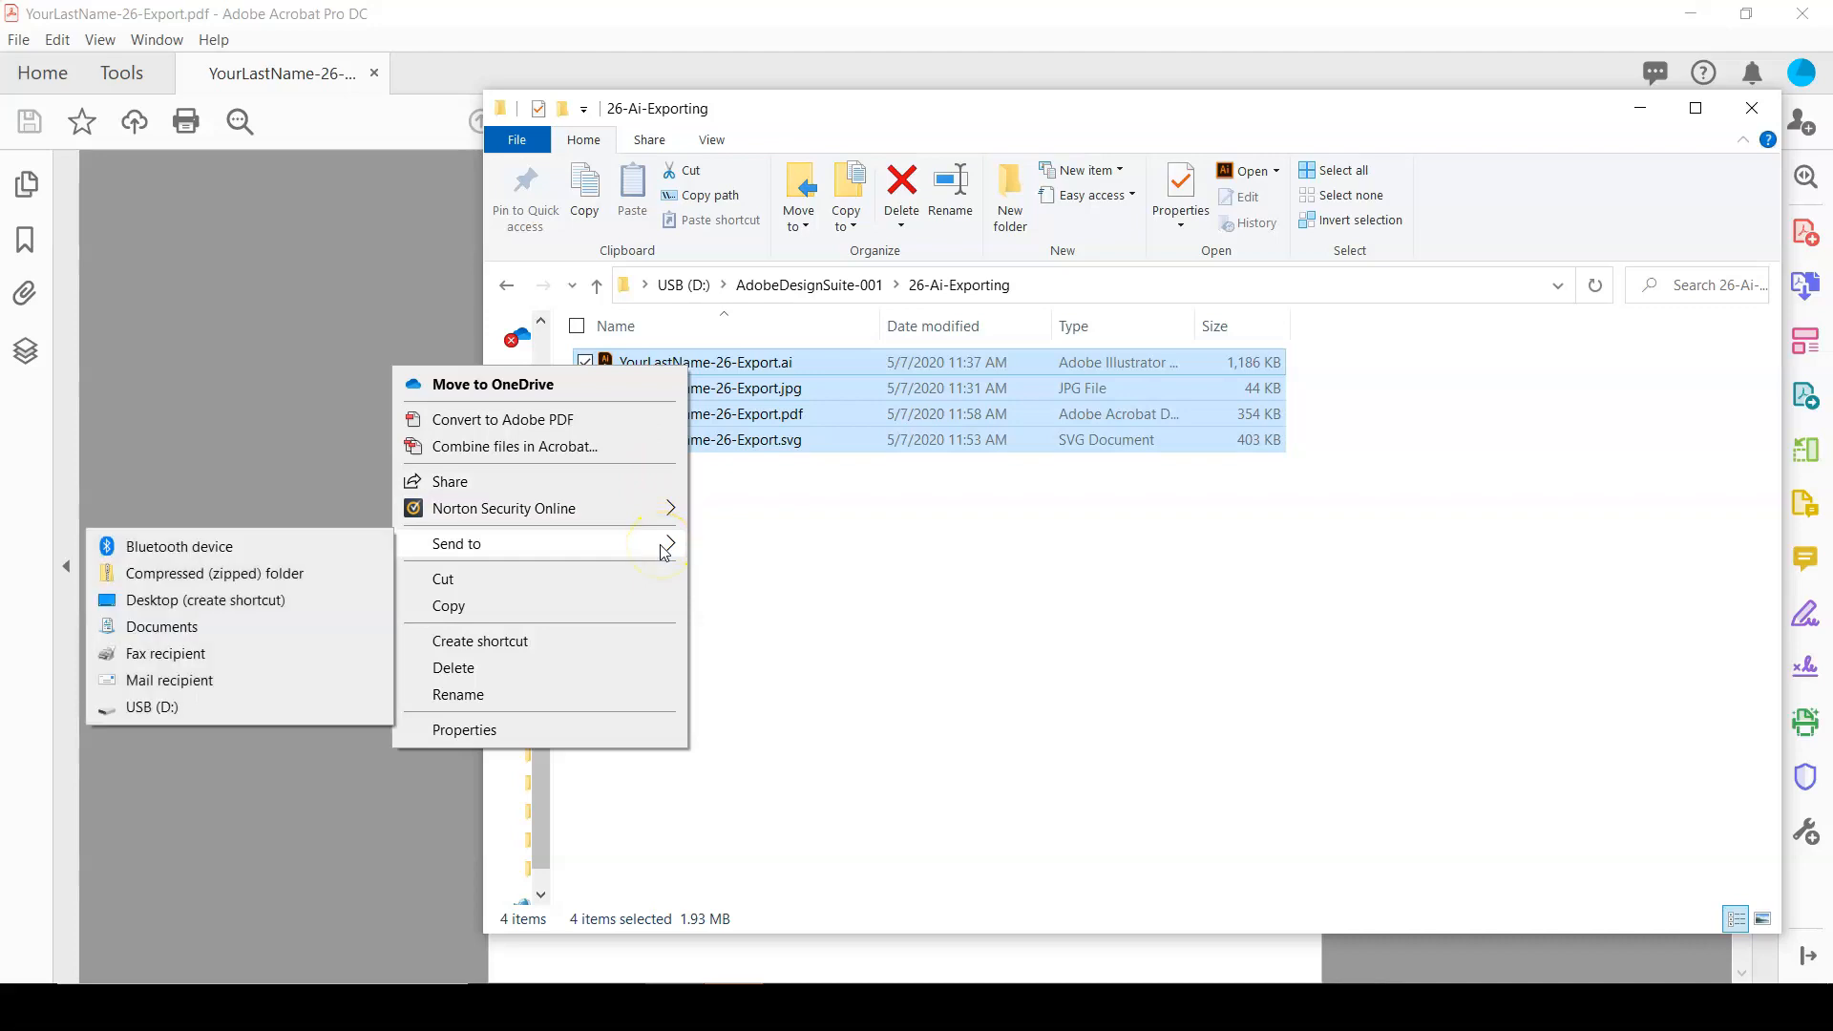
pyautogui.click(294, 585)
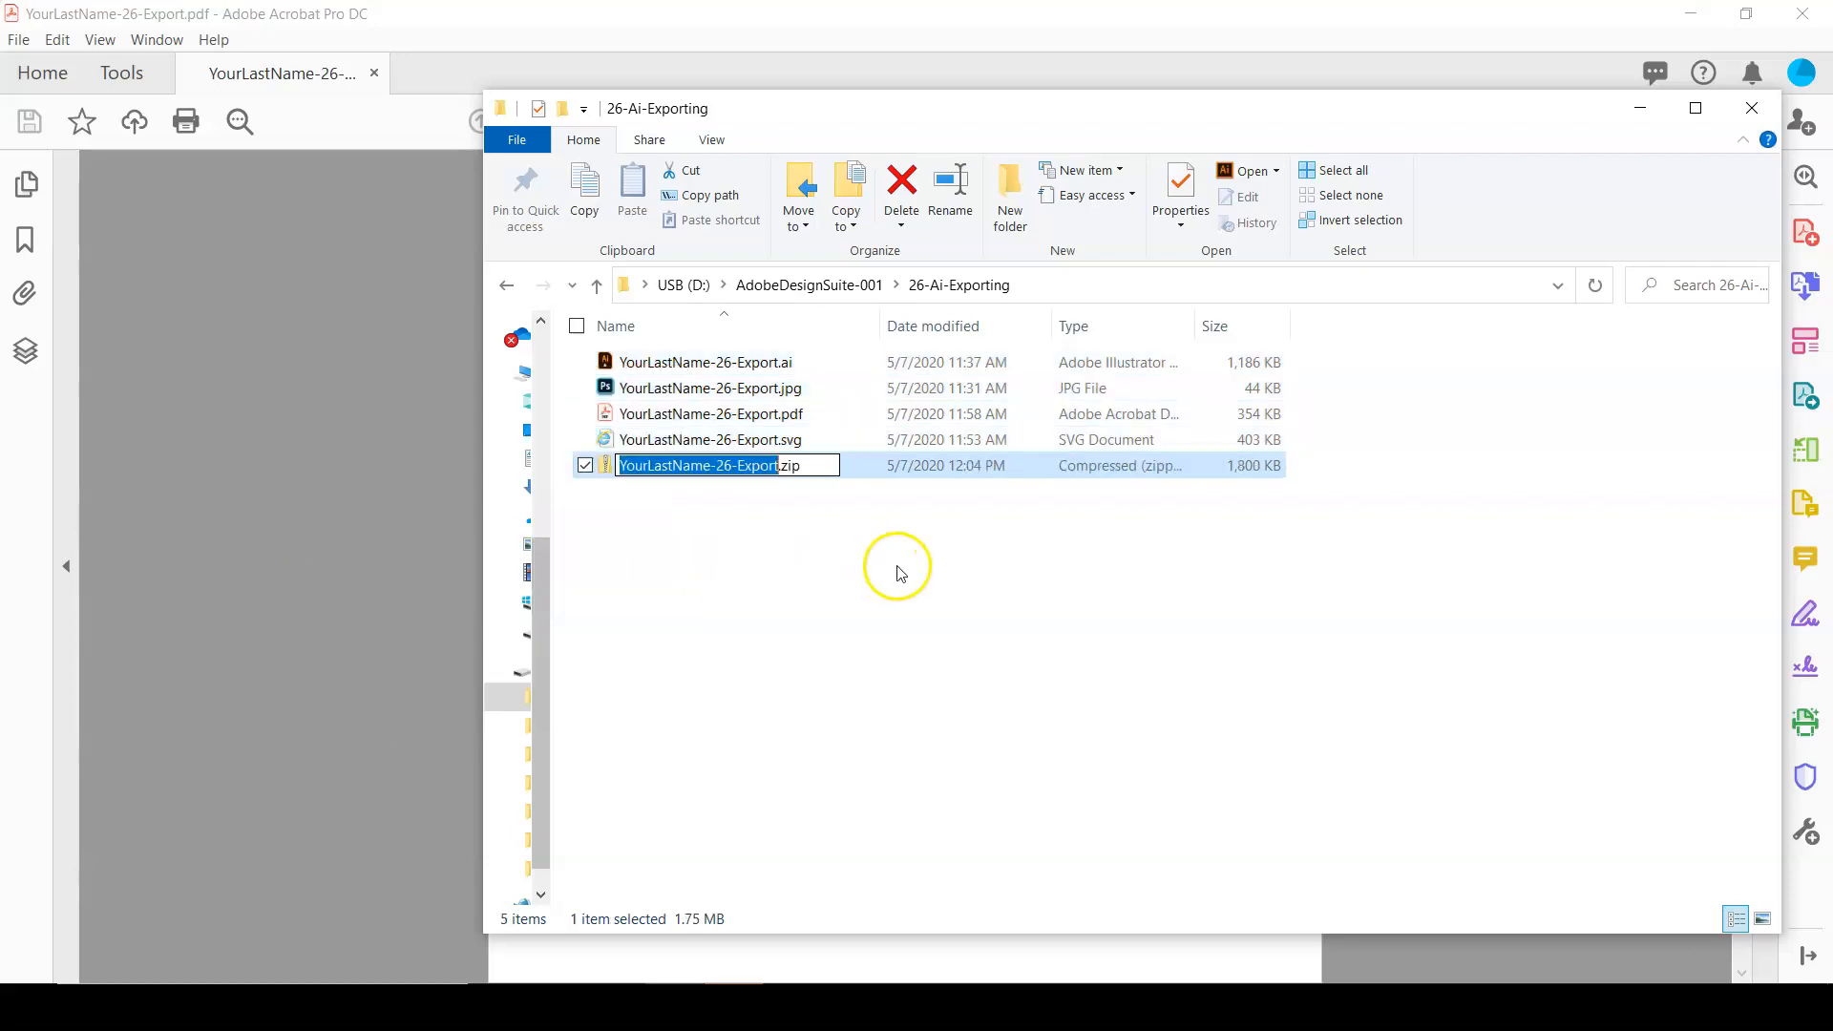
pyautogui.click(733, 498)
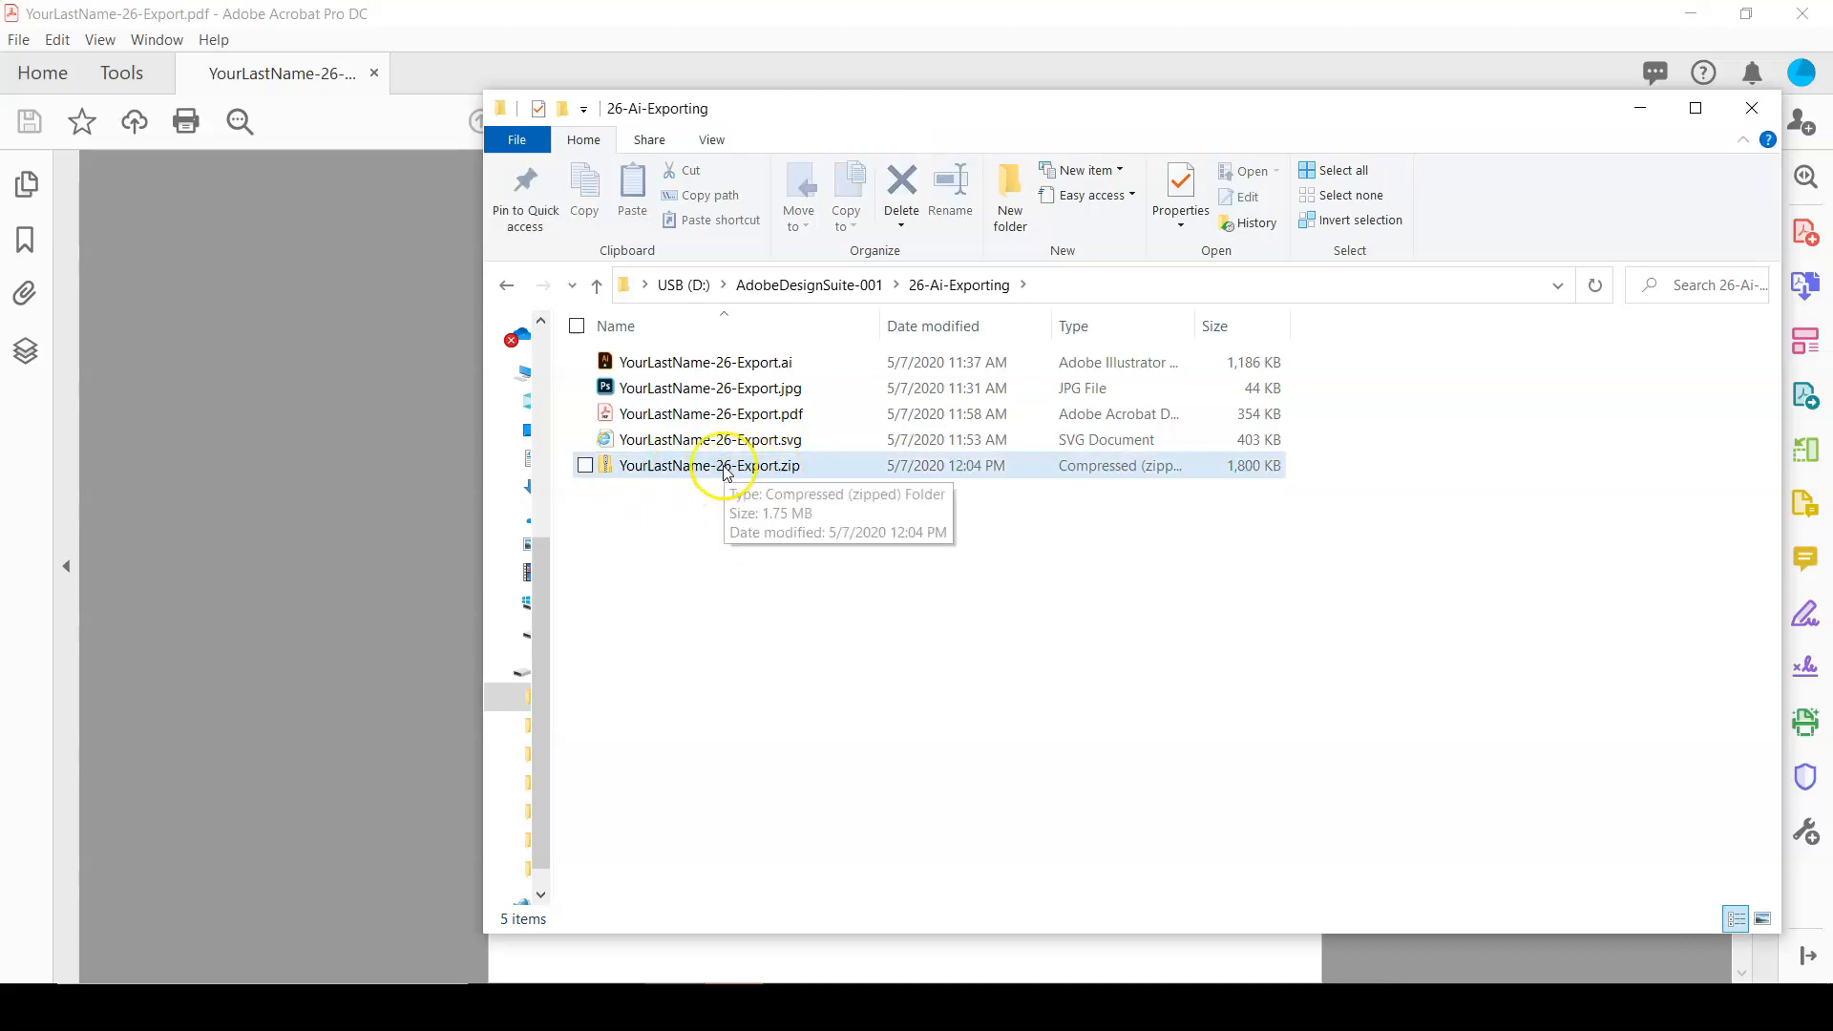
pyautogui.click(405, 494)
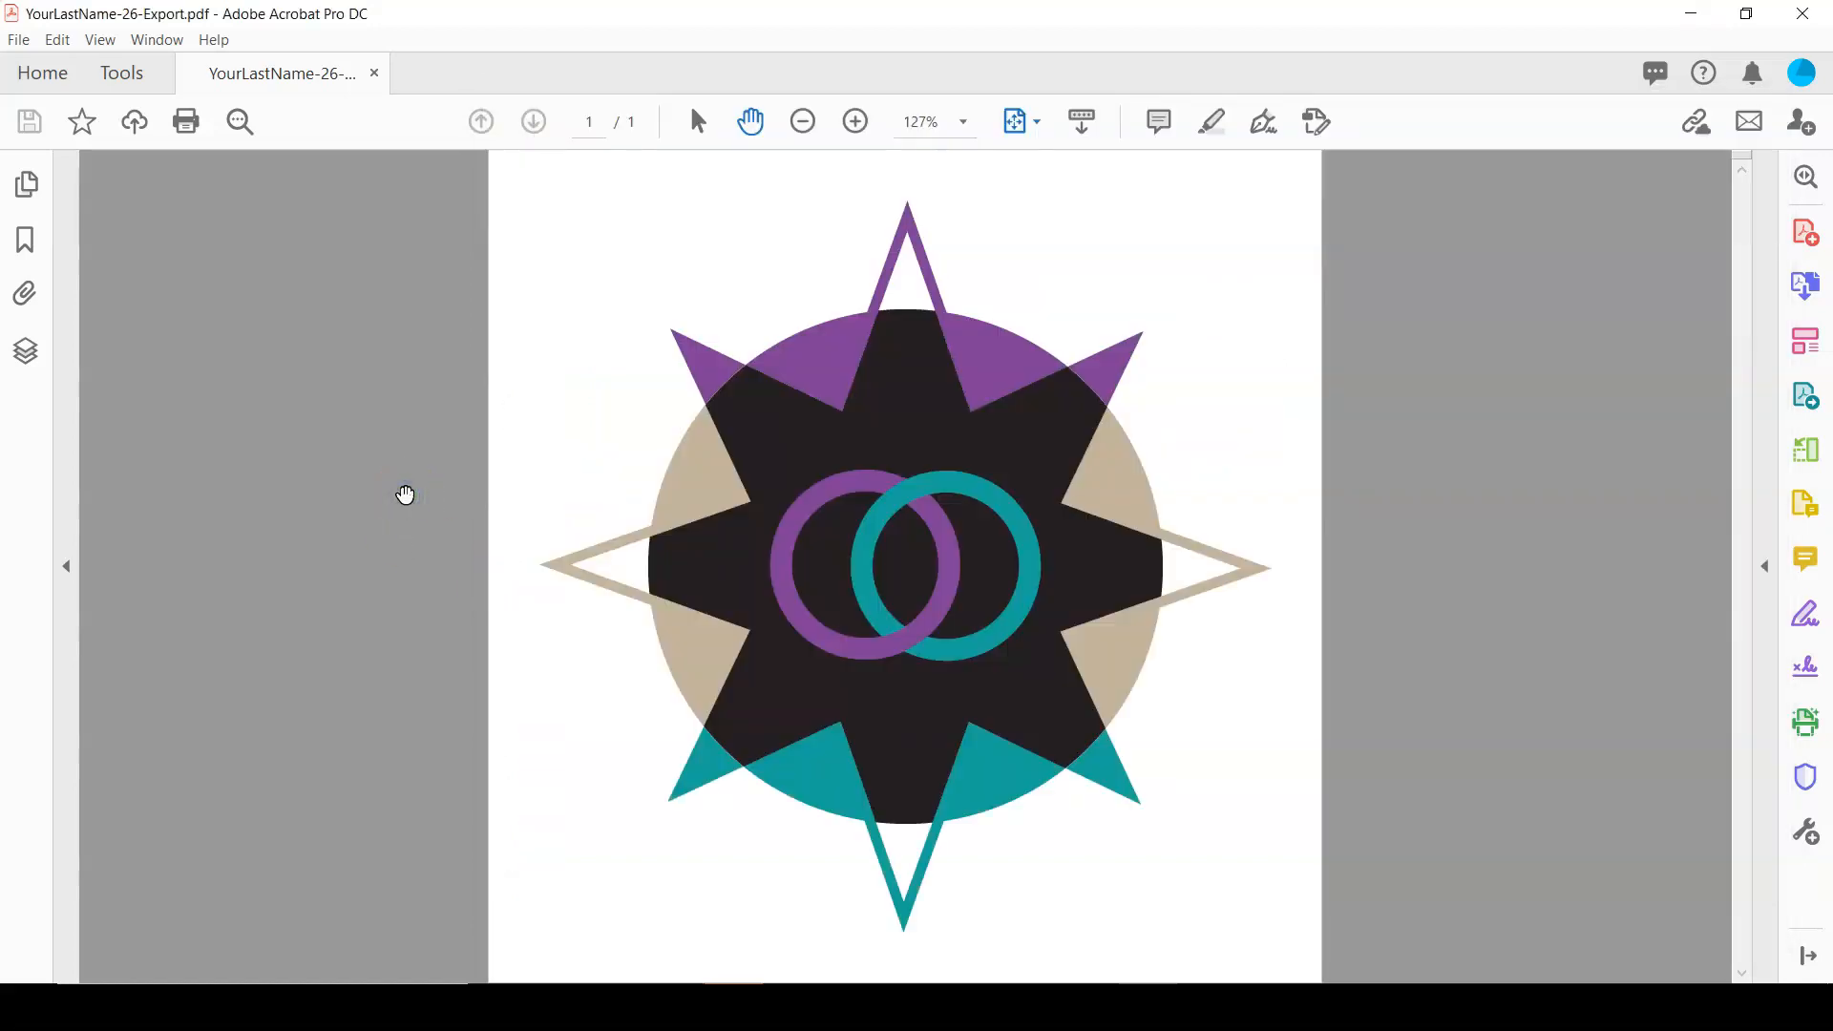